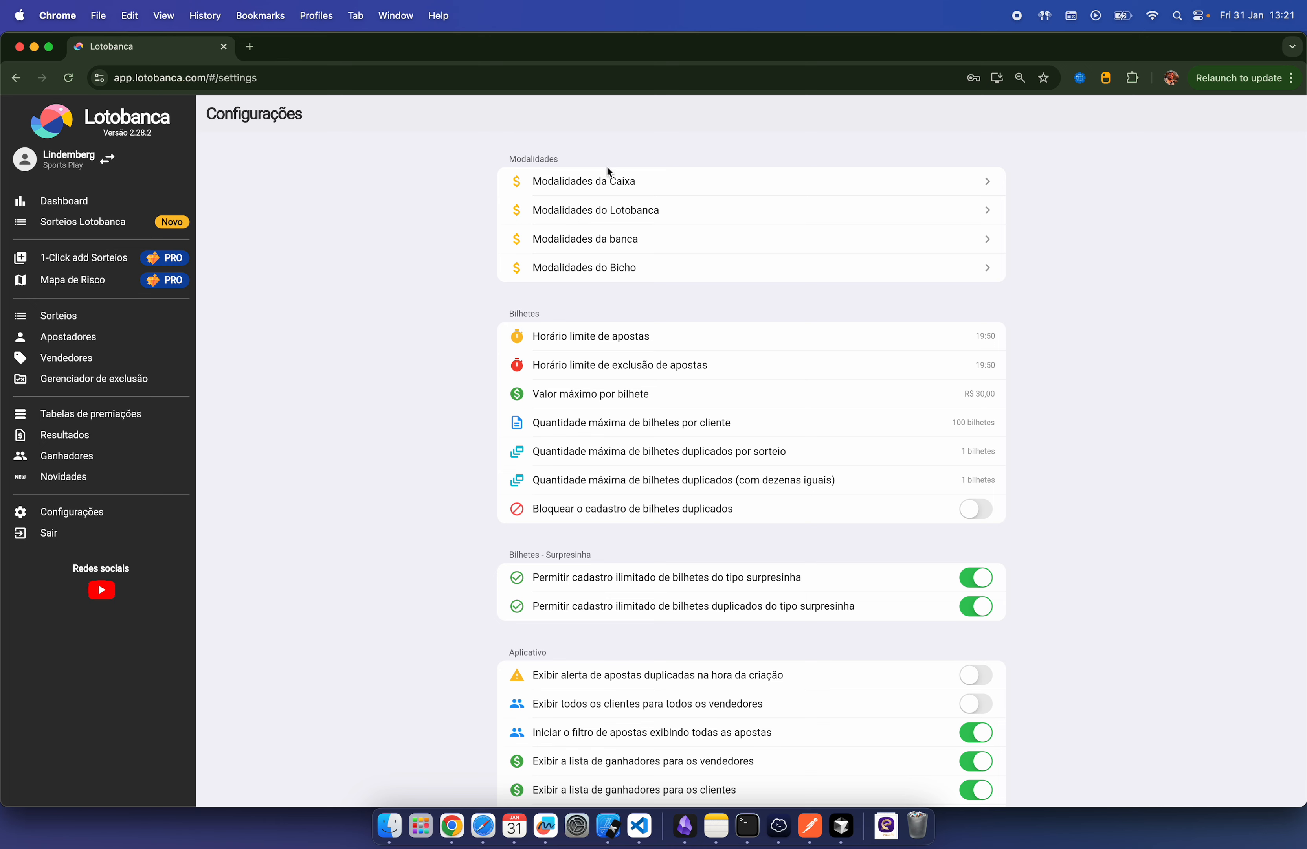
Step: Go to the Lotofácil Premiações page via Modalidades da Caixa > Lotofácil settings
{"action": "left_click", "coordinate": [707, 182]}
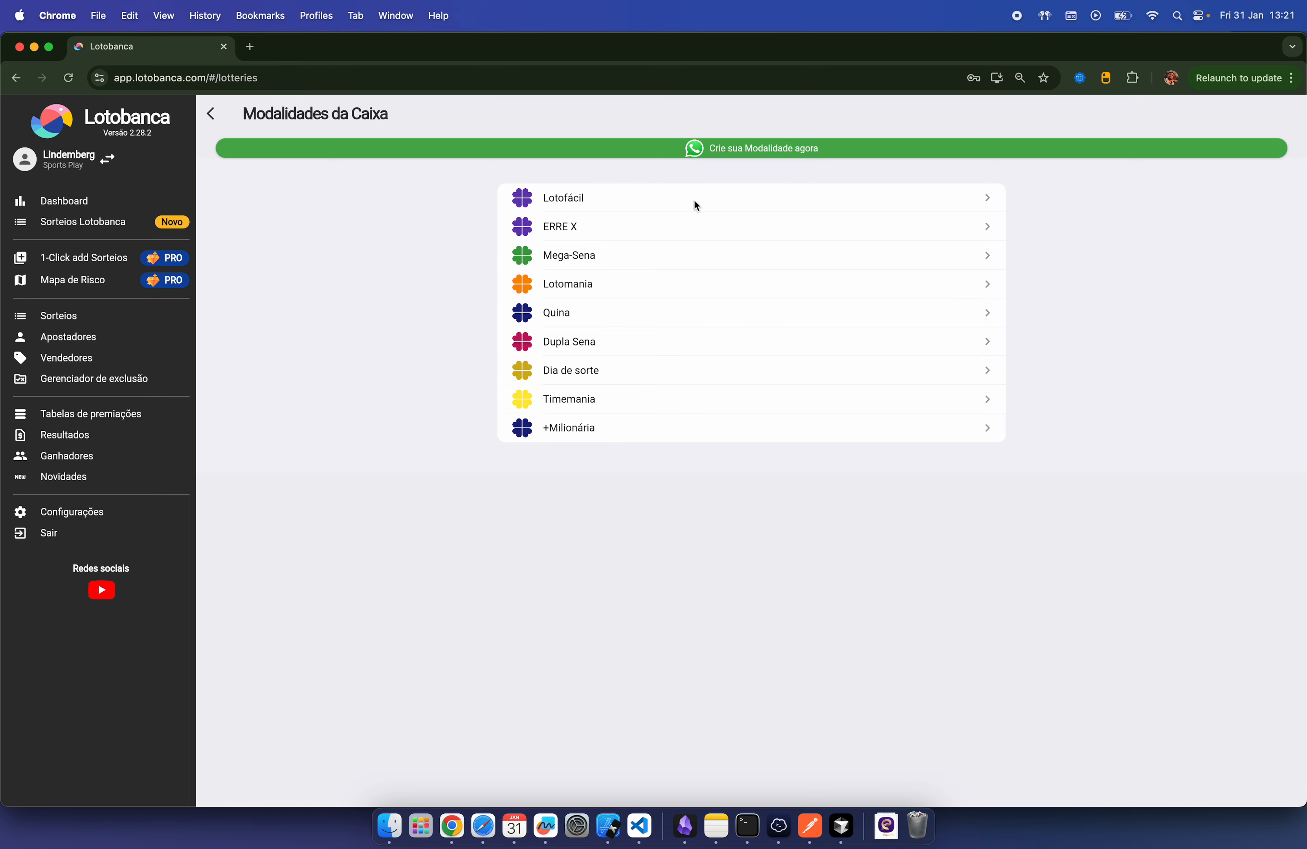
{"action": "left_click", "coordinate": [636, 197]}
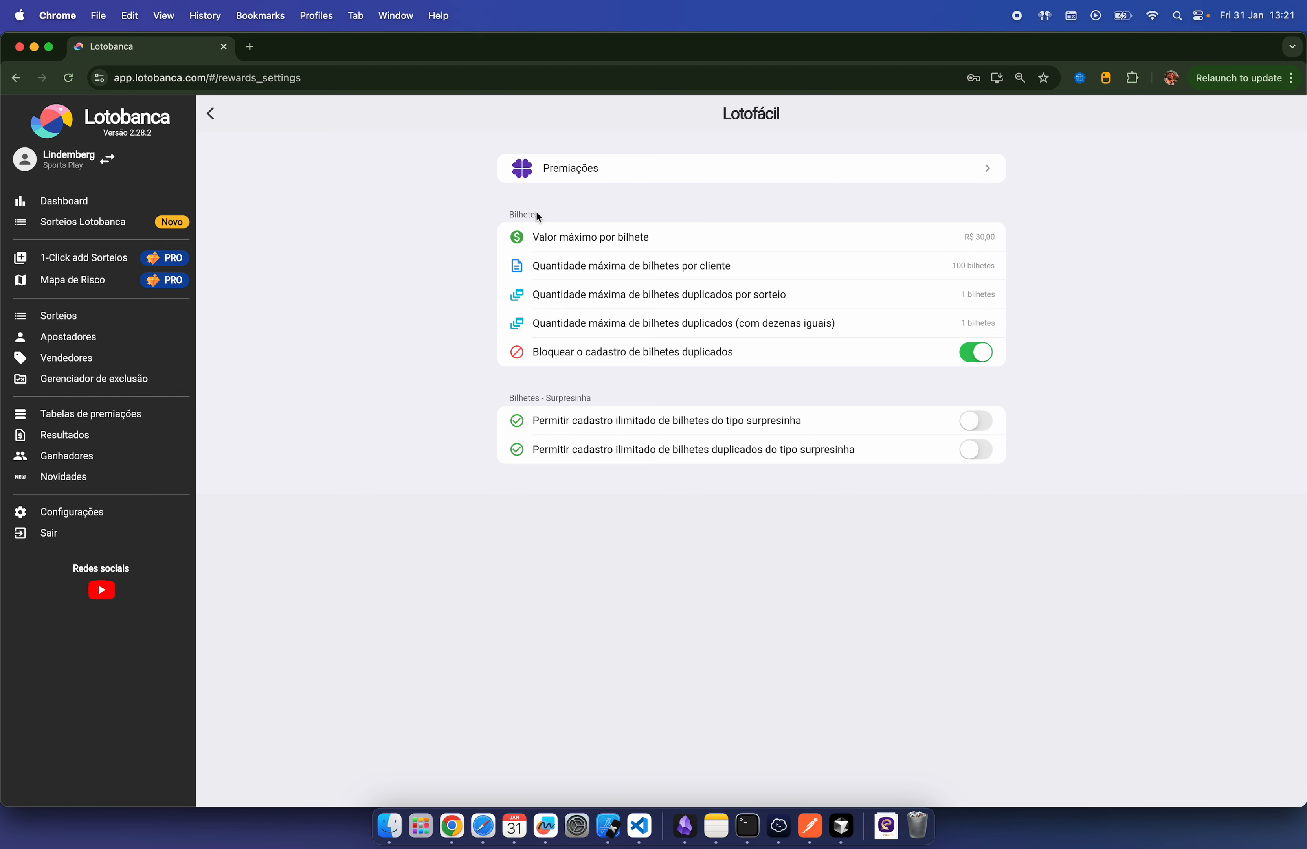
{"action": "left_click", "coordinate": [834, 168]}
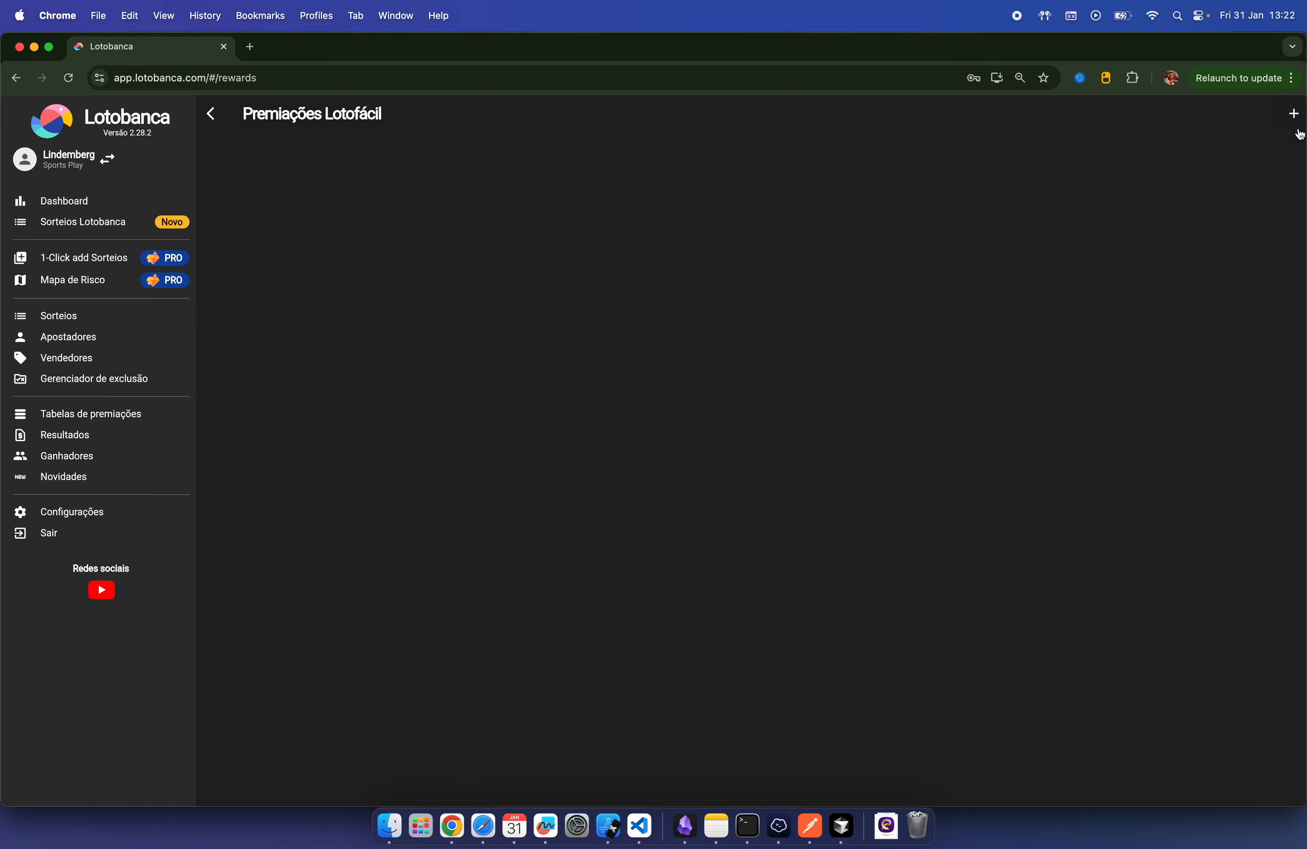
Step: Start a 21-number prize table: min bet R$ 1,00, max prize R$ 30.000,00, 15 hits paying R$ 39,00
{"action": "left_click", "coordinate": [1294, 116]}
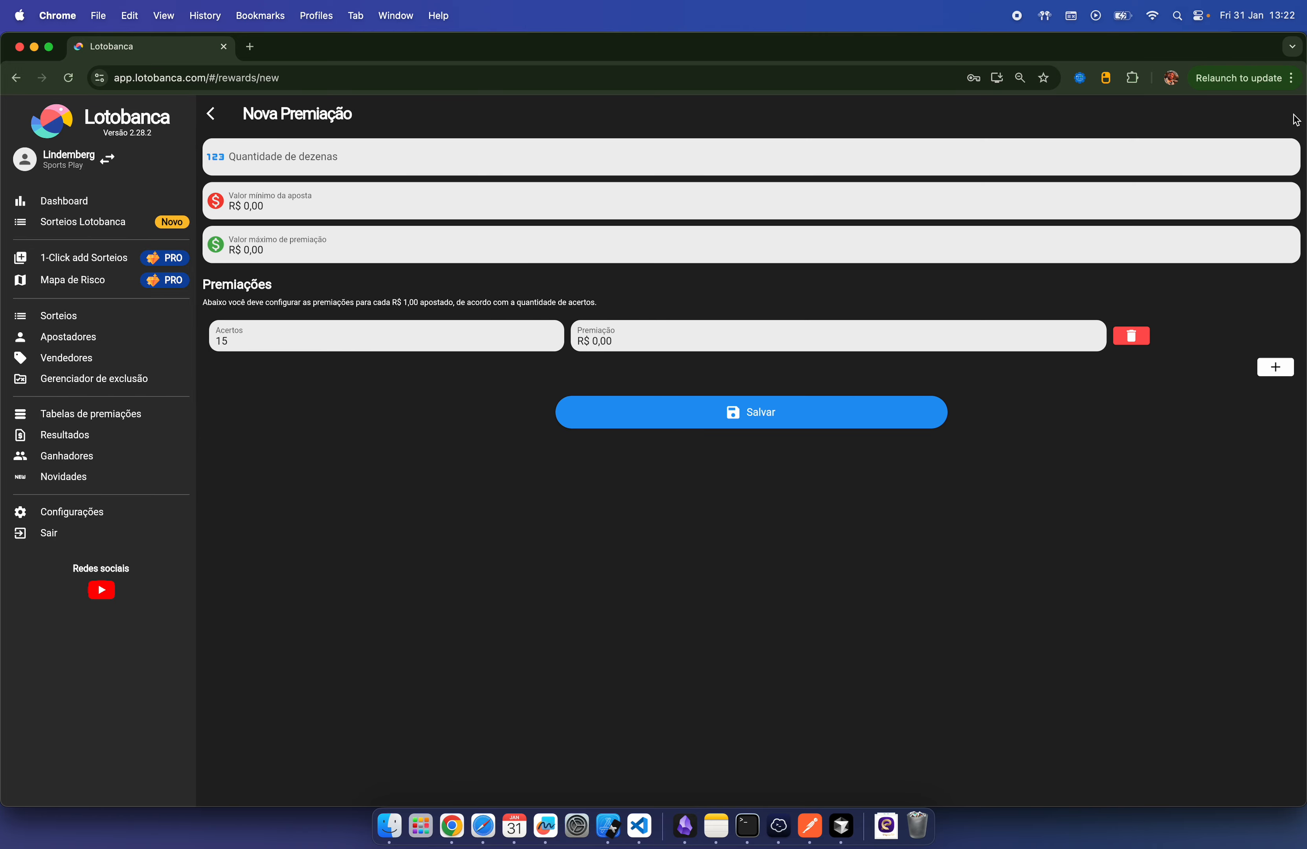
{"action": "left_click", "coordinate": [311, 151]}
{"action": "type", "text": "21"}
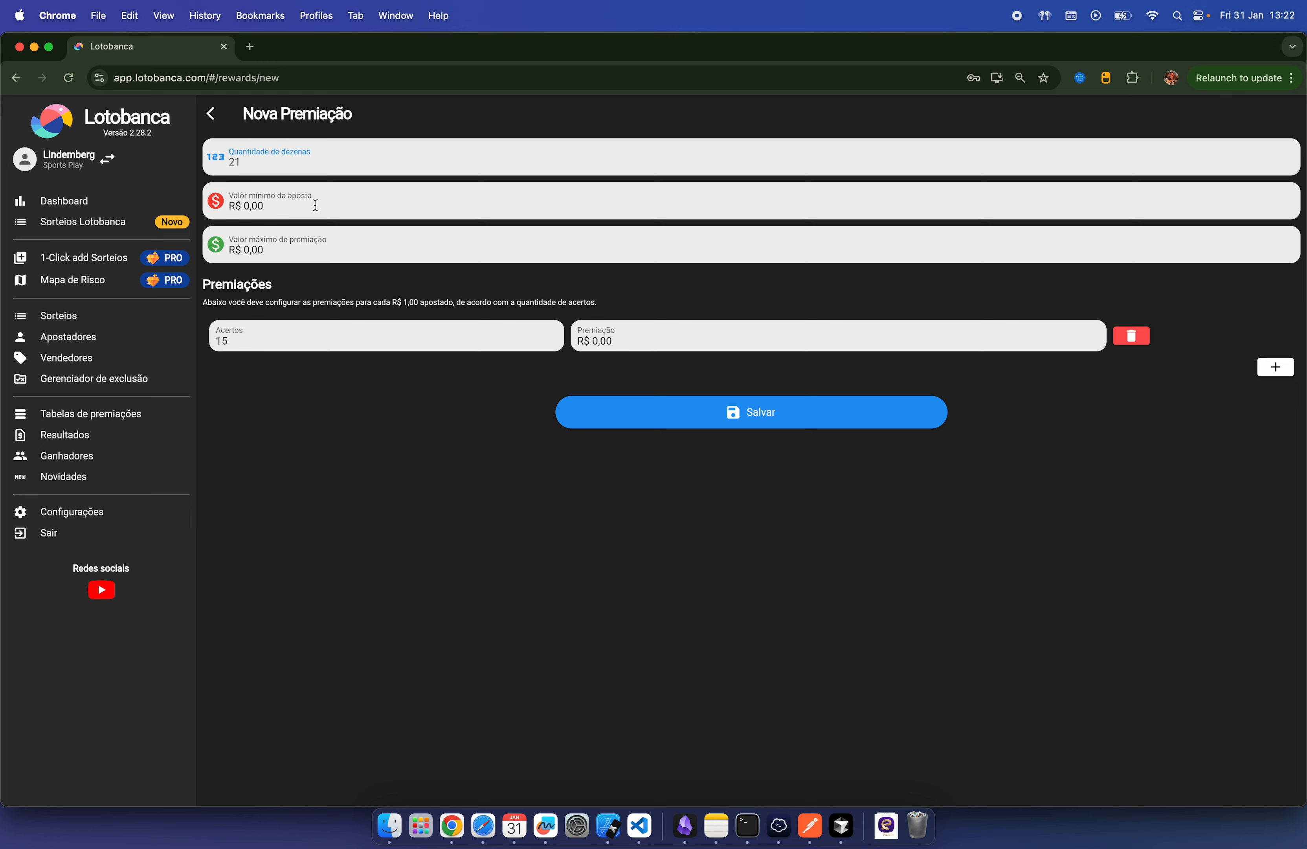
{"action": "left_click", "coordinate": [317, 206]}
{"action": "type", "text": "100"}
{"action": "left_click", "coordinate": [321, 250]}
{"action": "type", "text": "30.00"}
{"action": "left_click", "coordinate": [448, 340]}
{"action": "left_click", "coordinate": [659, 342]}
{"action": "type", "text": "900"}
Step: Add two more prize rows for 14 hits and 13 hits
{"action": "left_click", "coordinate": [1263, 367]}
{"action": "left_click", "coordinate": [378, 380]}
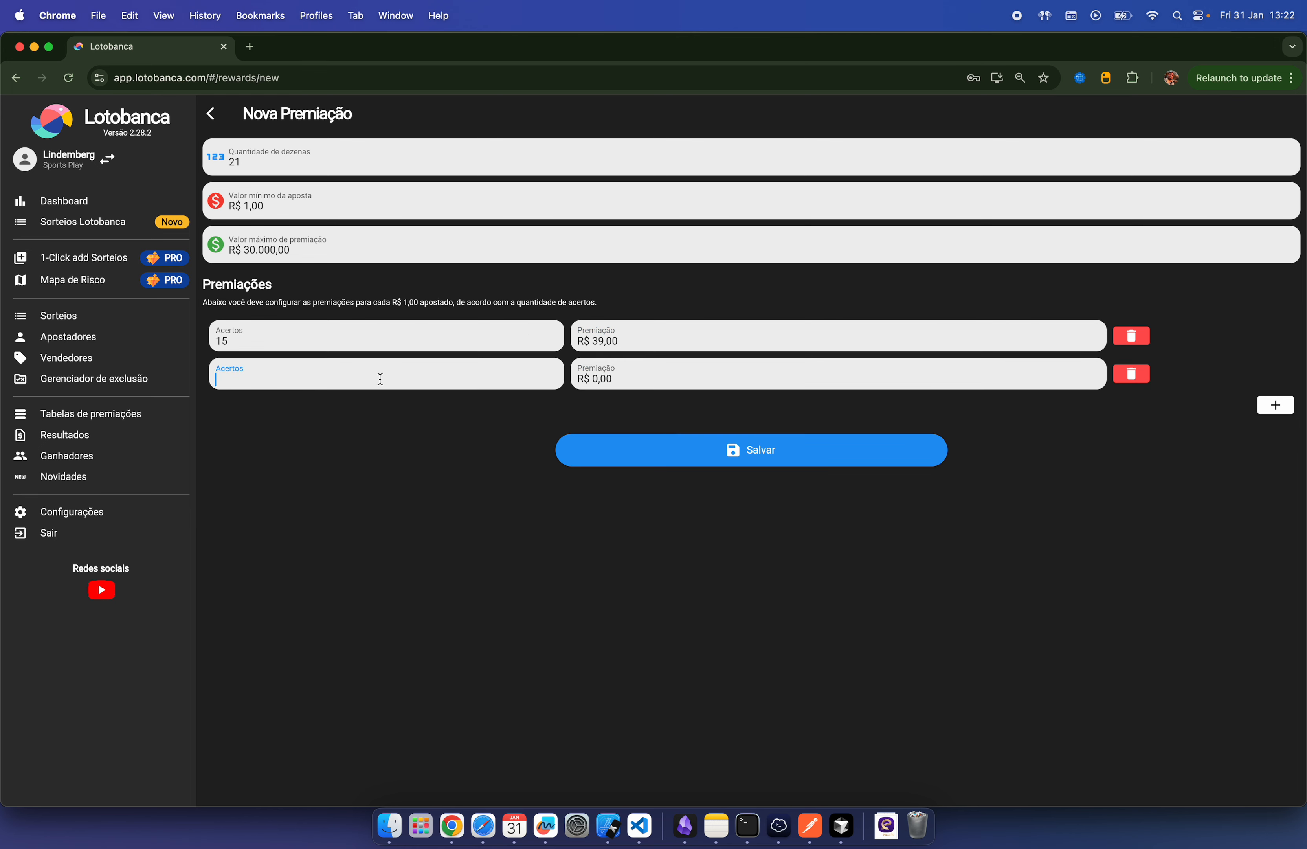
{"action": "type", "text": "14"}
{"action": "left_click", "coordinate": [646, 371]}
{"action": "type", "text": "400"}
{"action": "left_click", "coordinate": [1275, 407]}
{"action": "left_click", "coordinate": [425, 410]}
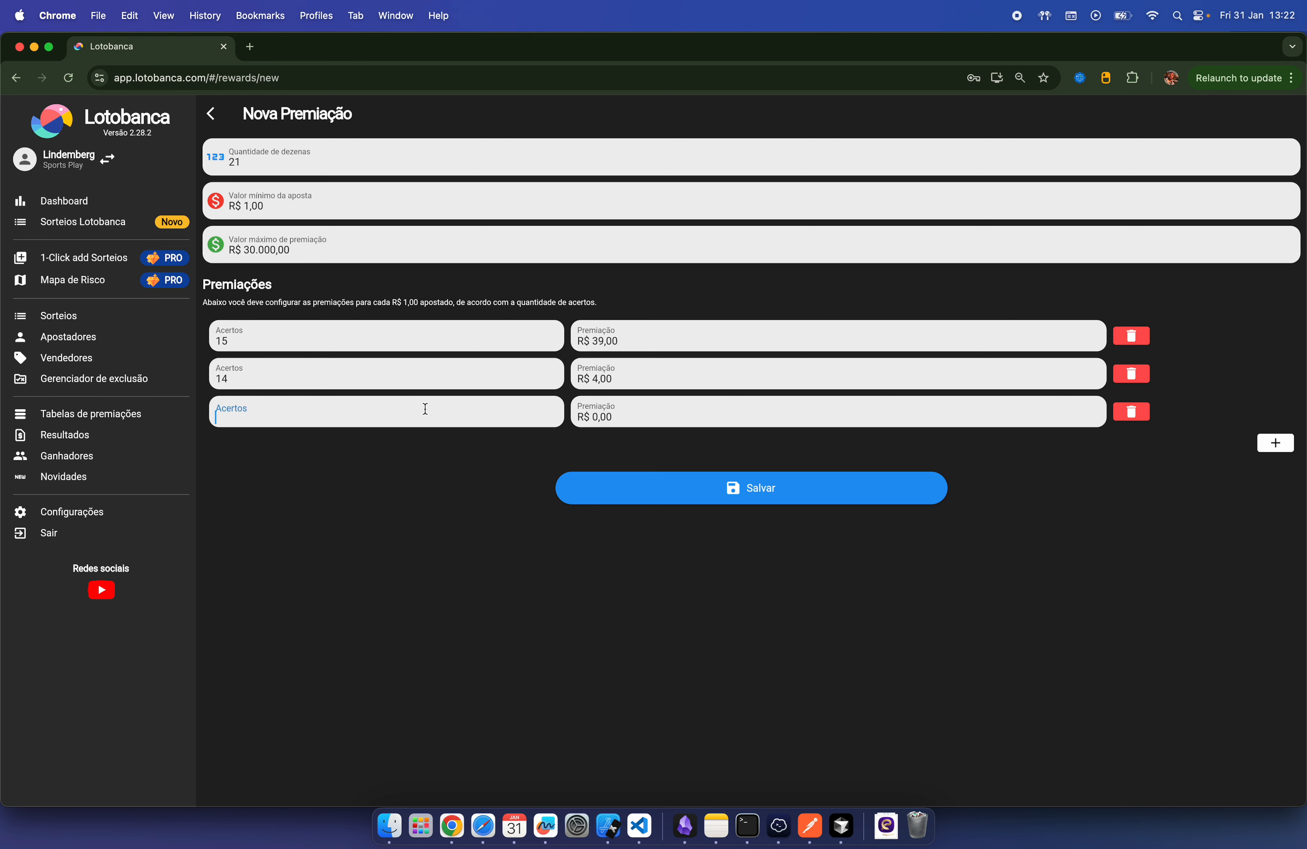
{"action": "type", "text": "13"}
{"action": "left_click", "coordinate": [715, 416]}
Step: Remove the 13-hit and 14-hit rows and save the prize table
{"action": "left_click", "coordinate": [1139, 415]}
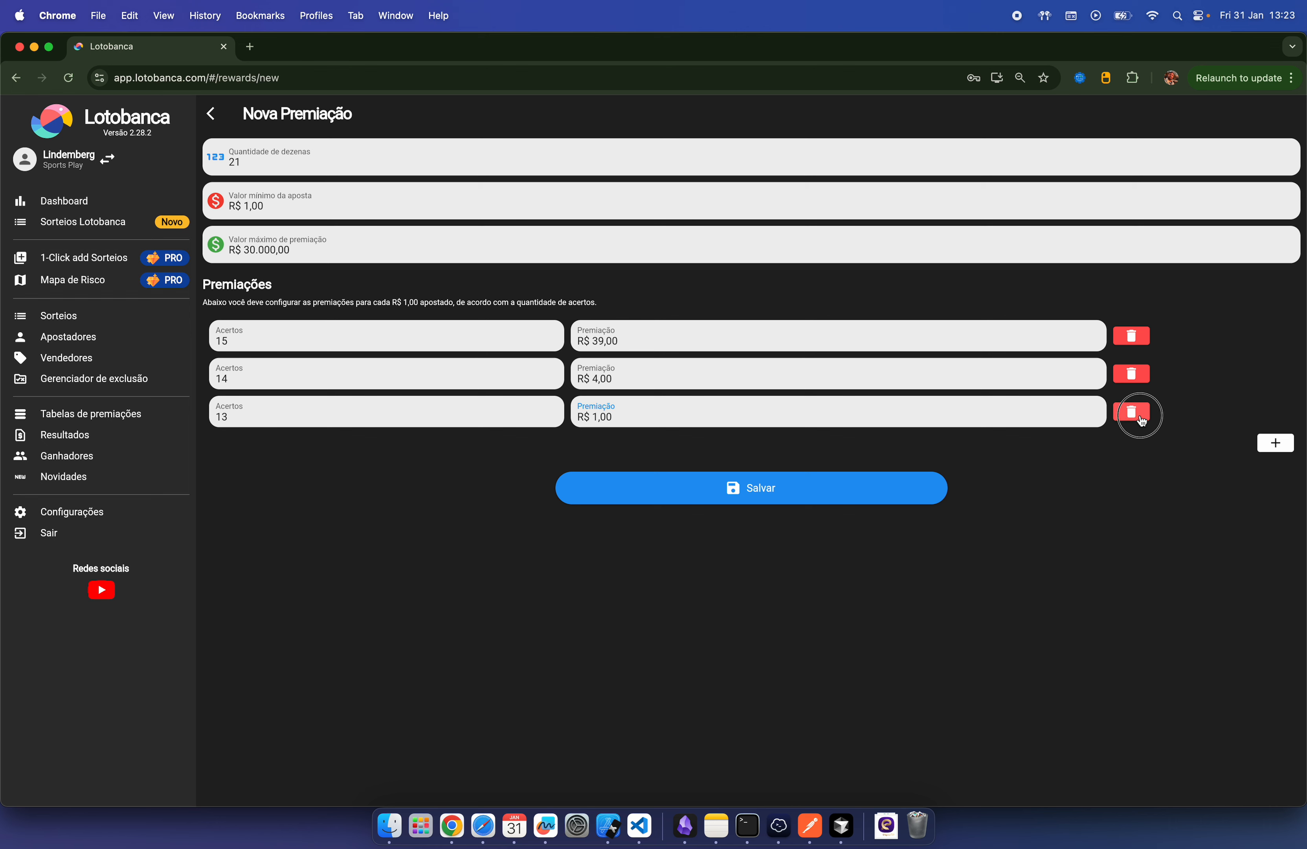
{"action": "left_click", "coordinate": [1145, 380]}
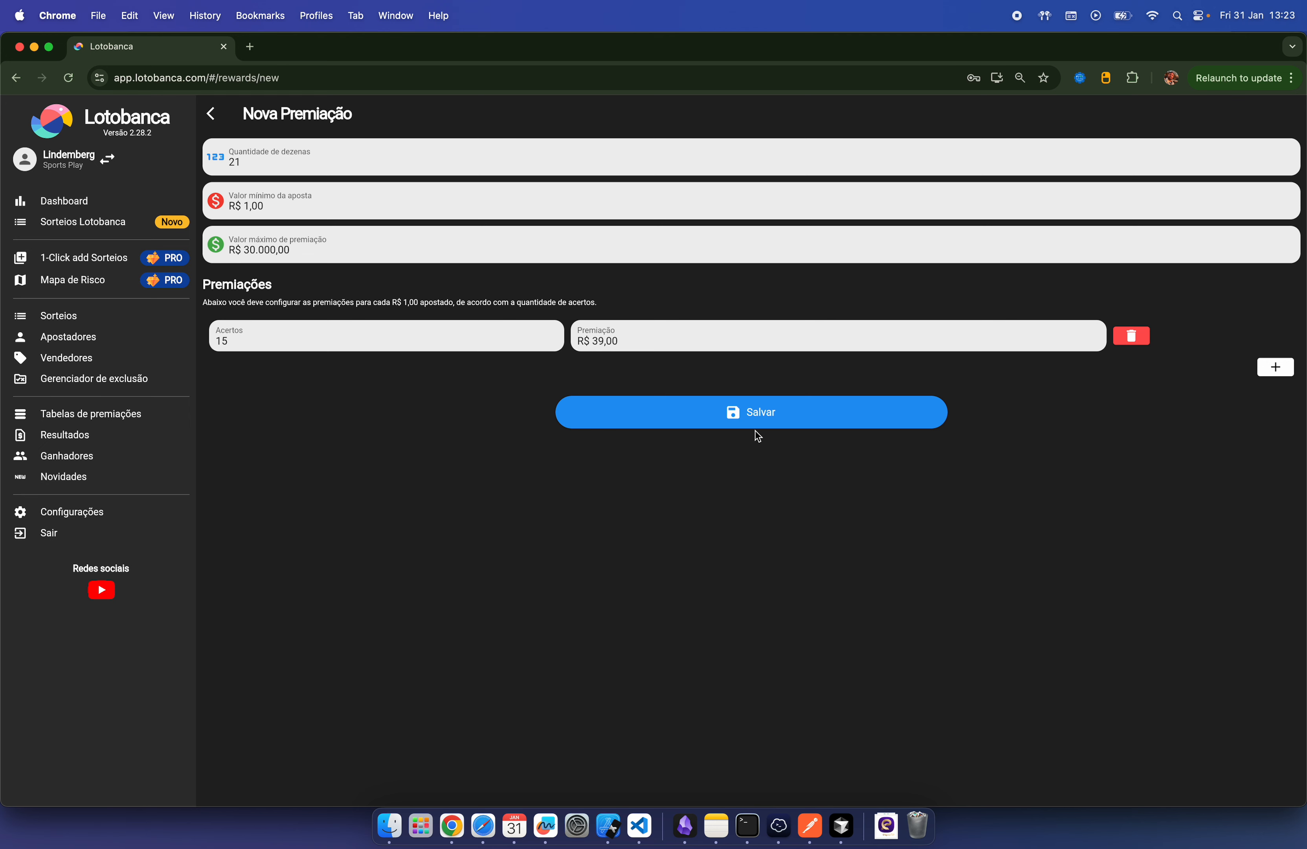
{"action": "left_click", "coordinate": [769, 420]}
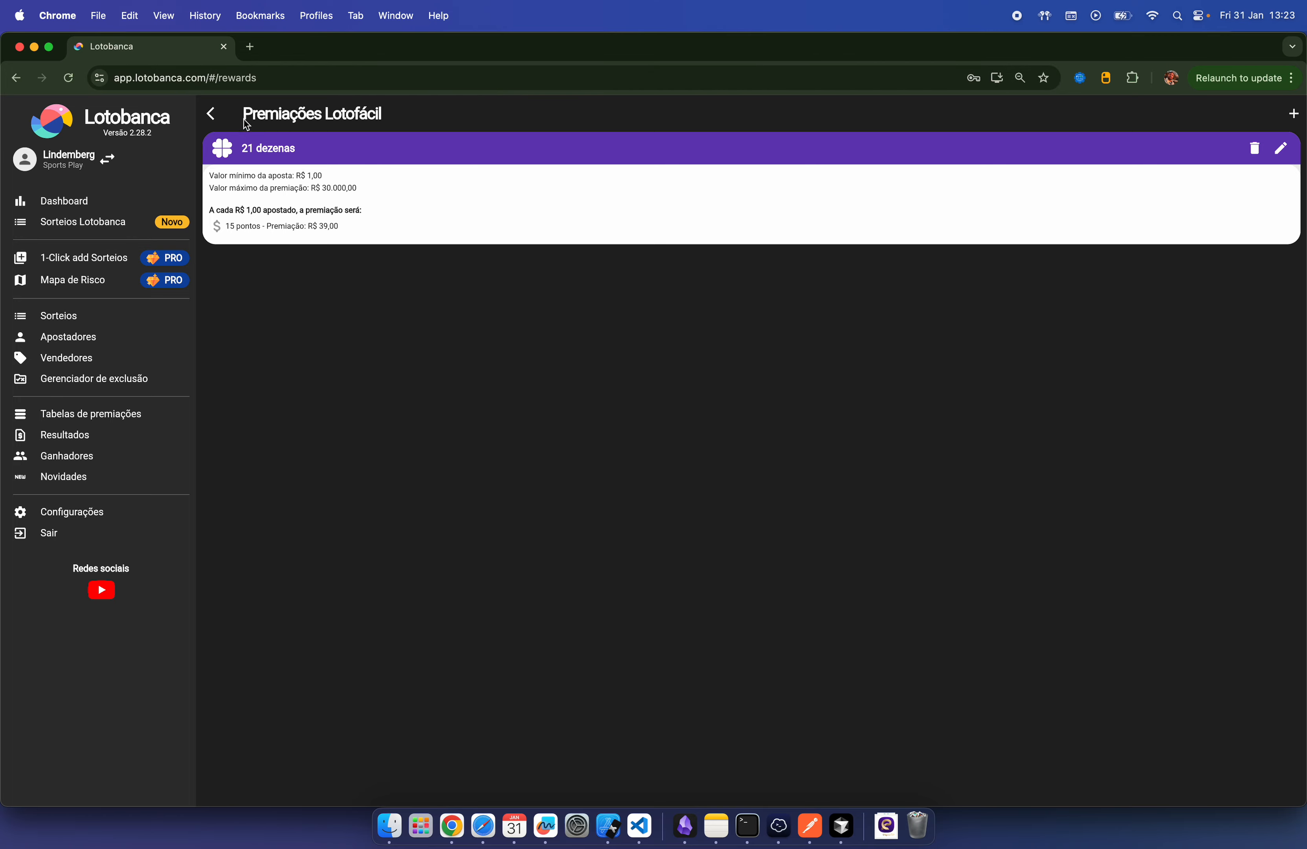
Step: Back out of Lotofácil settings and view Tabelas de premiações showing 21 Dezenas at R$ 39,00
{"action": "left_click", "coordinate": [212, 114]}
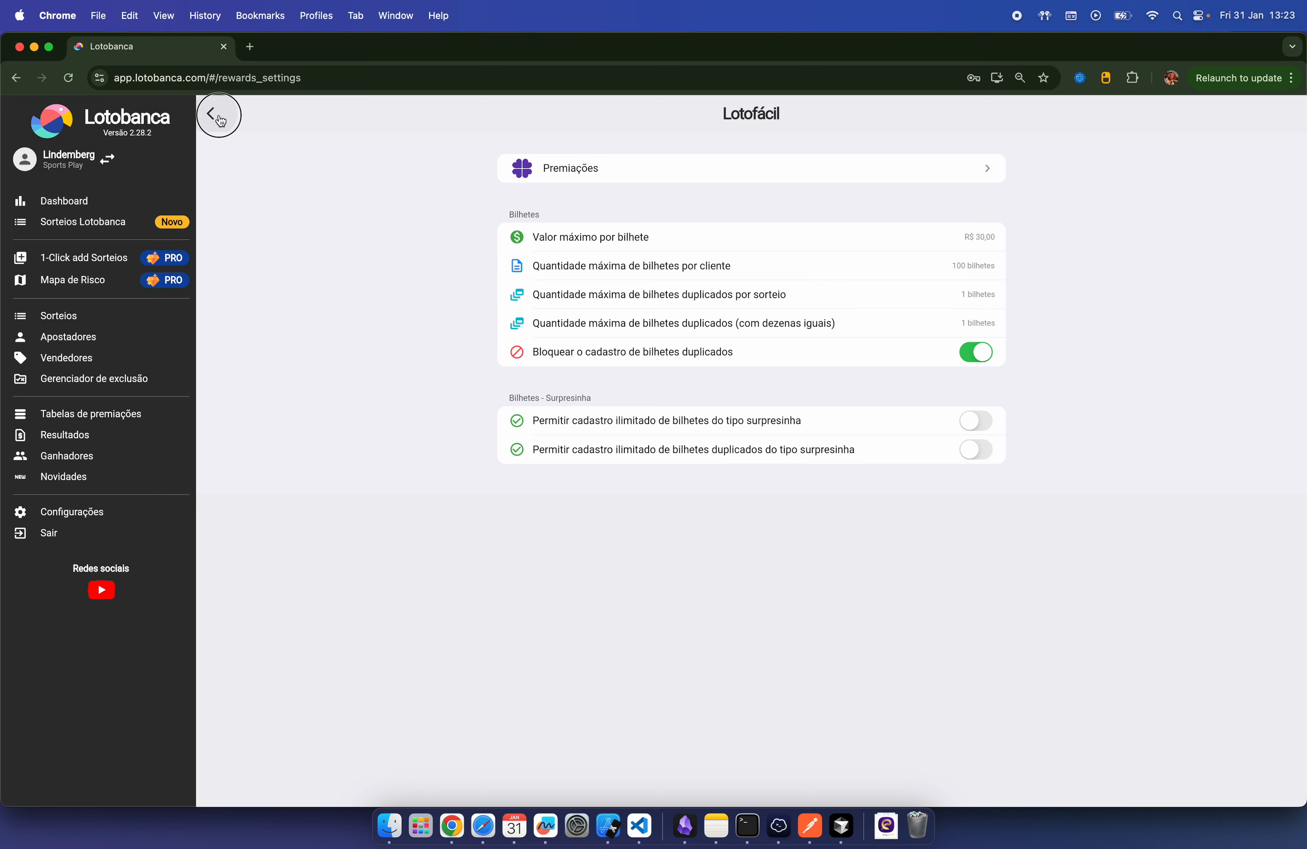
{"action": "left_click", "coordinate": [211, 114]}
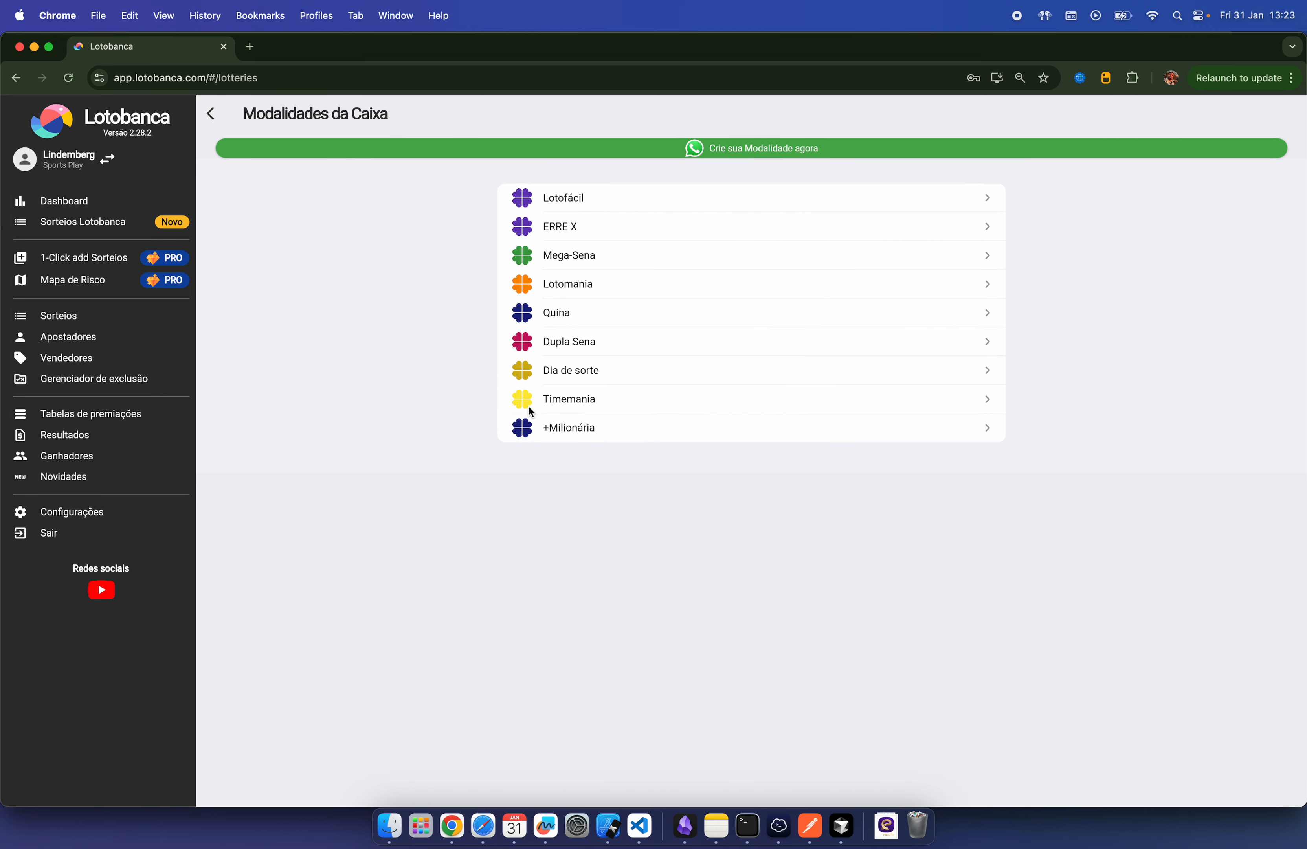
{"action": "left_click", "coordinate": [93, 415]}
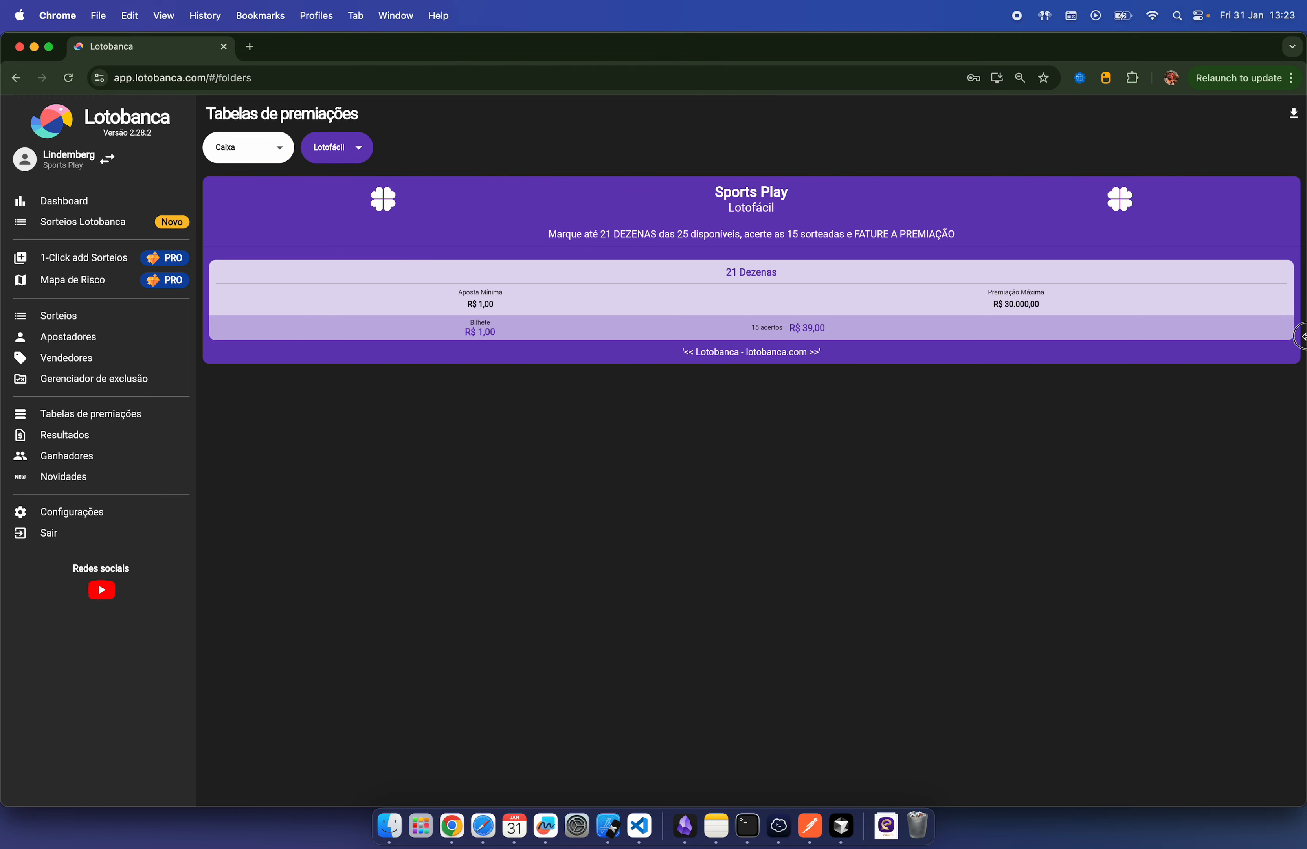
Step: Resize the browser window and return to the Configurações page
{"action": "mouse_move", "coordinate": [1301, 336]}
{"action": "left_mouse_down"}
{"action": "mouse_move", "coordinate": [775, 342]}
{"action": "mouse_move", "coordinate": [1295, 358]}
{"action": "left_mouse_up"}
{"action": "left_click", "coordinate": [88, 513]}
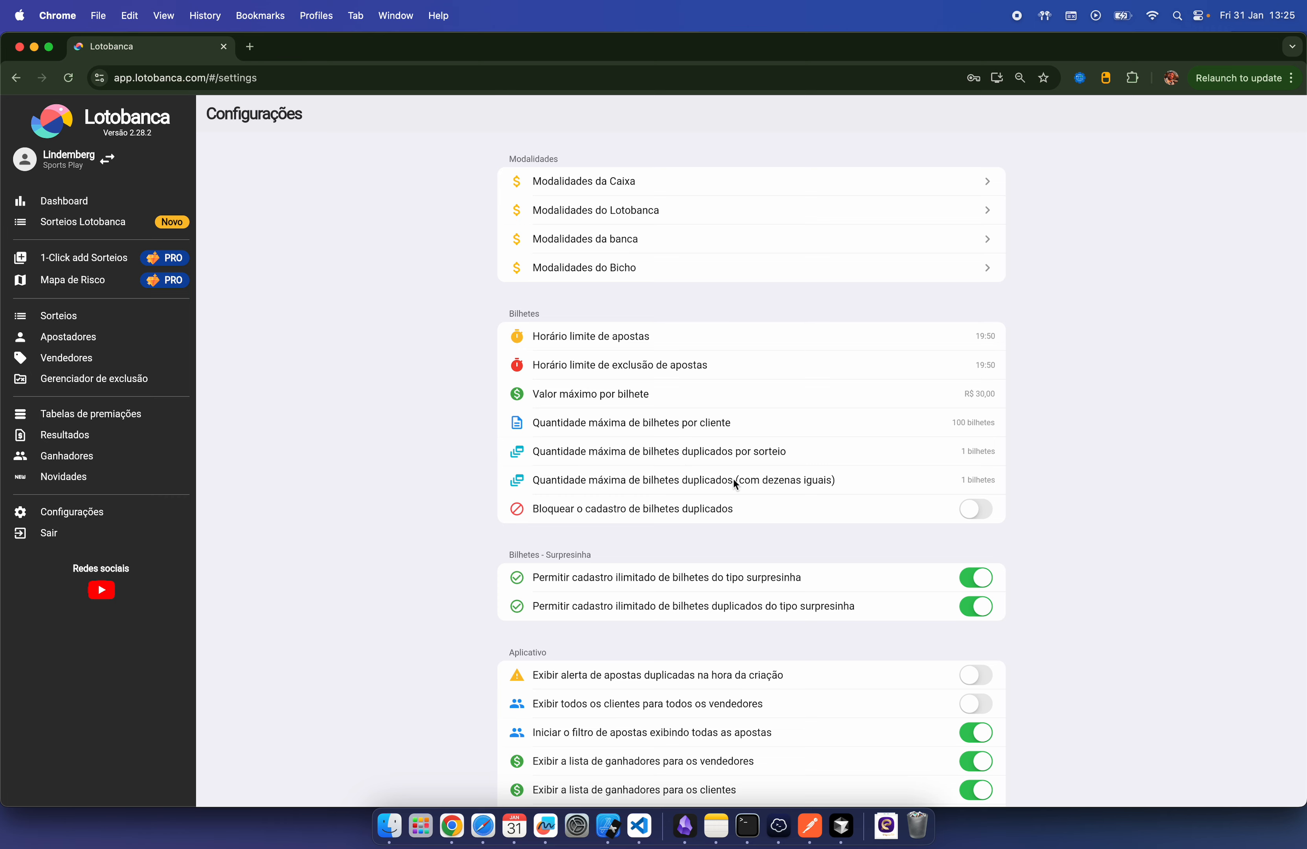
Step: Scroll through Configurations and twice browse Modalidades da Caixa > Lotofácil settings and back
{"action": "scroll", "coordinate": [734, 479], "scroll_direction": "down", "scroll_amount": 4}
{"action": "scroll", "coordinate": [733, 483], "scroll_direction": "down", "scroll_amount": 2}
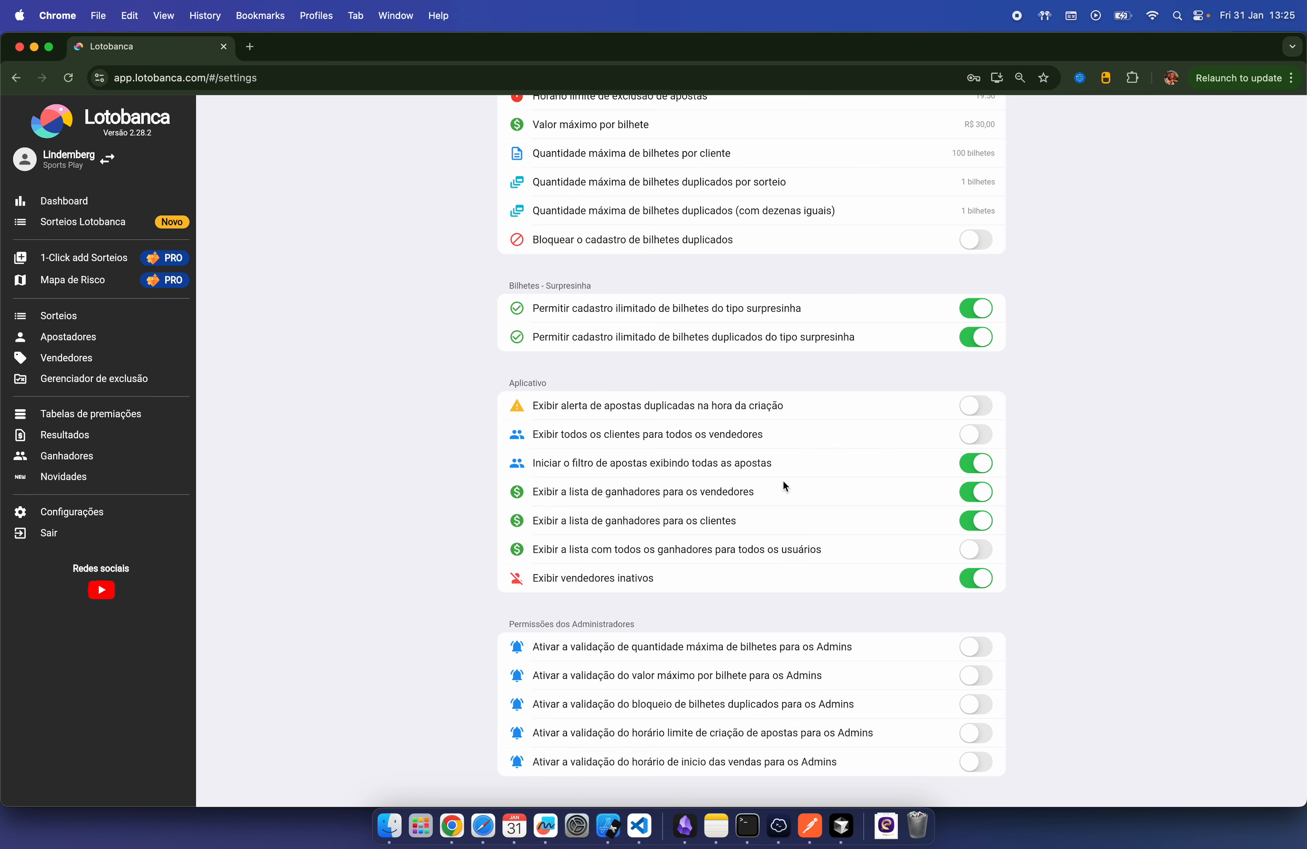
{"action": "scroll", "coordinate": [784, 485], "scroll_direction": "up", "scroll_amount": 5}
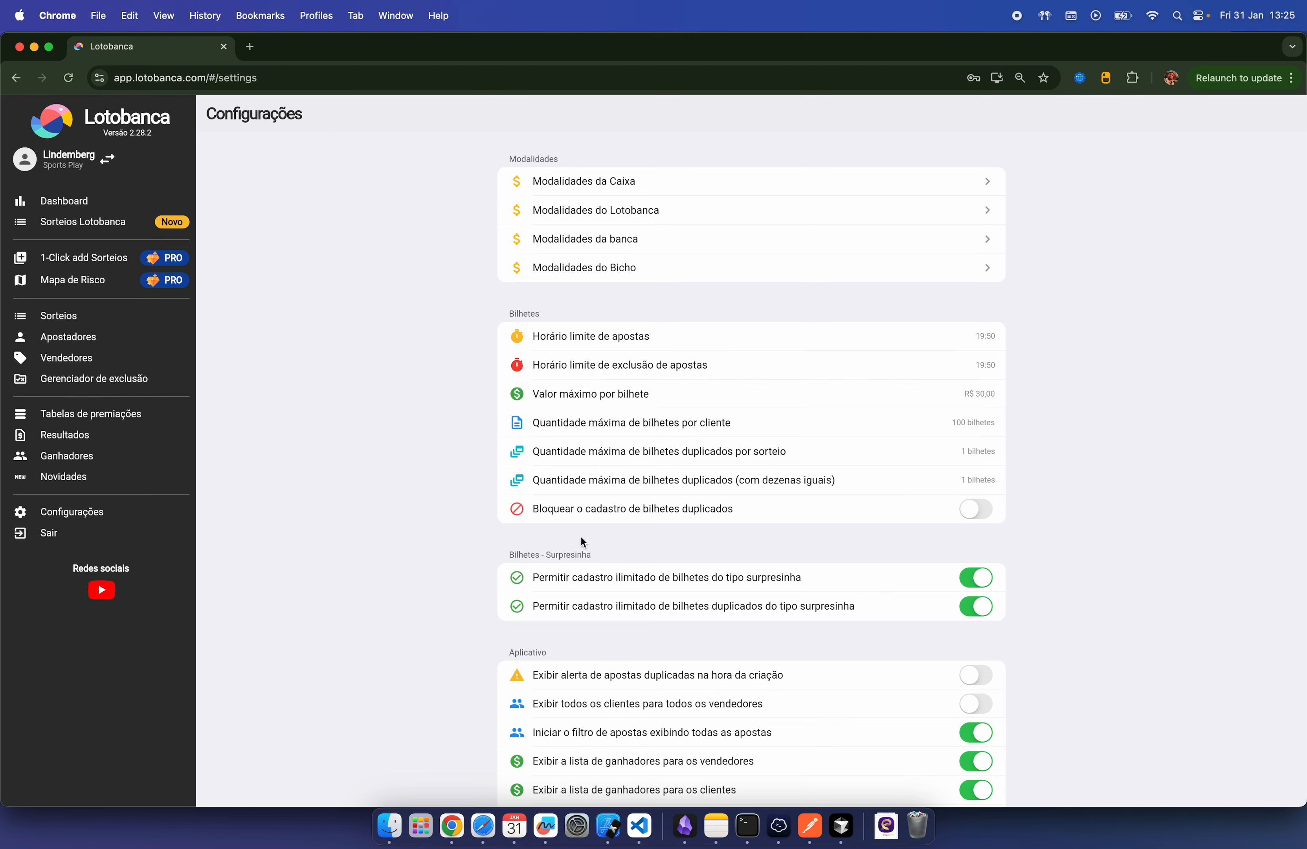
{"action": "left_click", "coordinate": [774, 178]}
{"action": "left_click", "coordinate": [657, 196]}
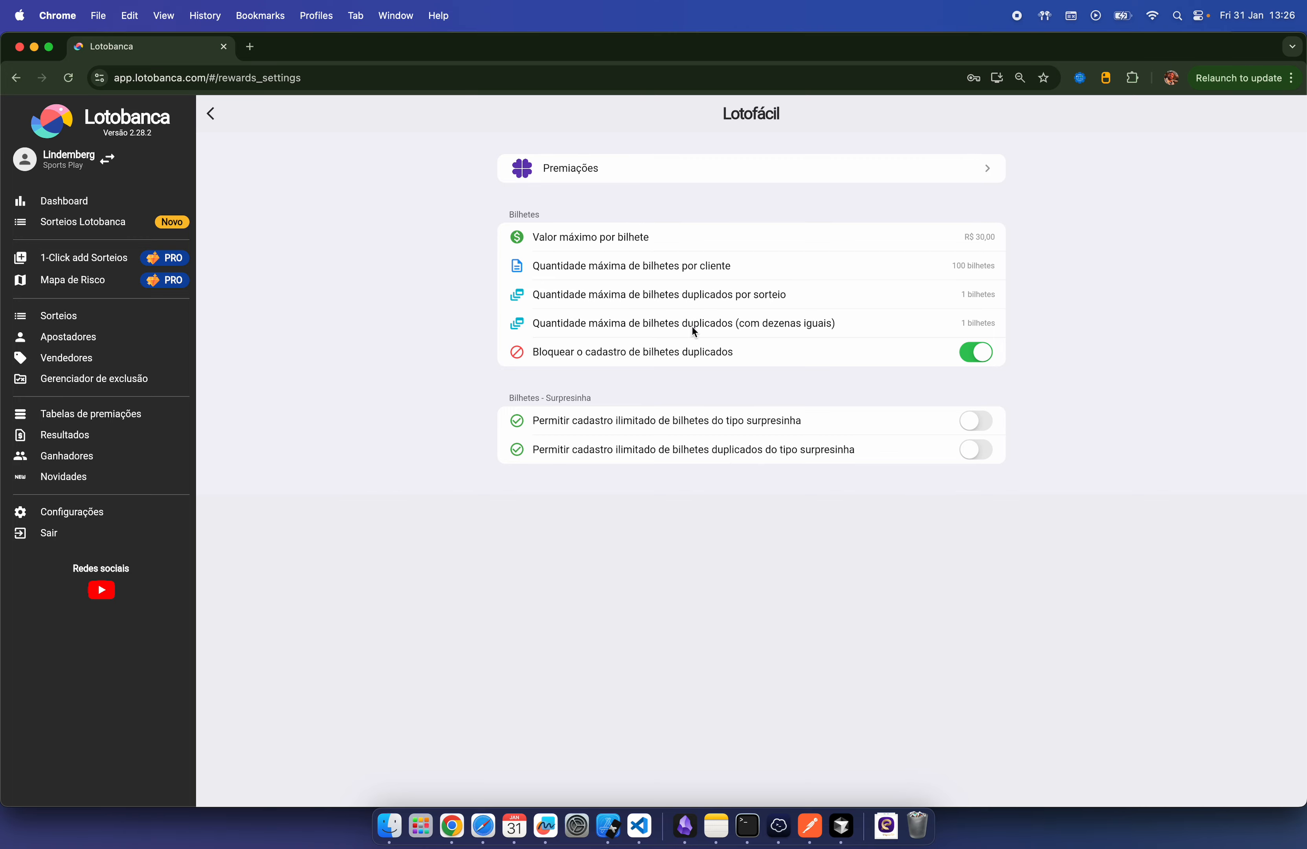
{"action": "left_click", "coordinate": [211, 114]}
{"action": "left_click", "coordinate": [211, 110]}
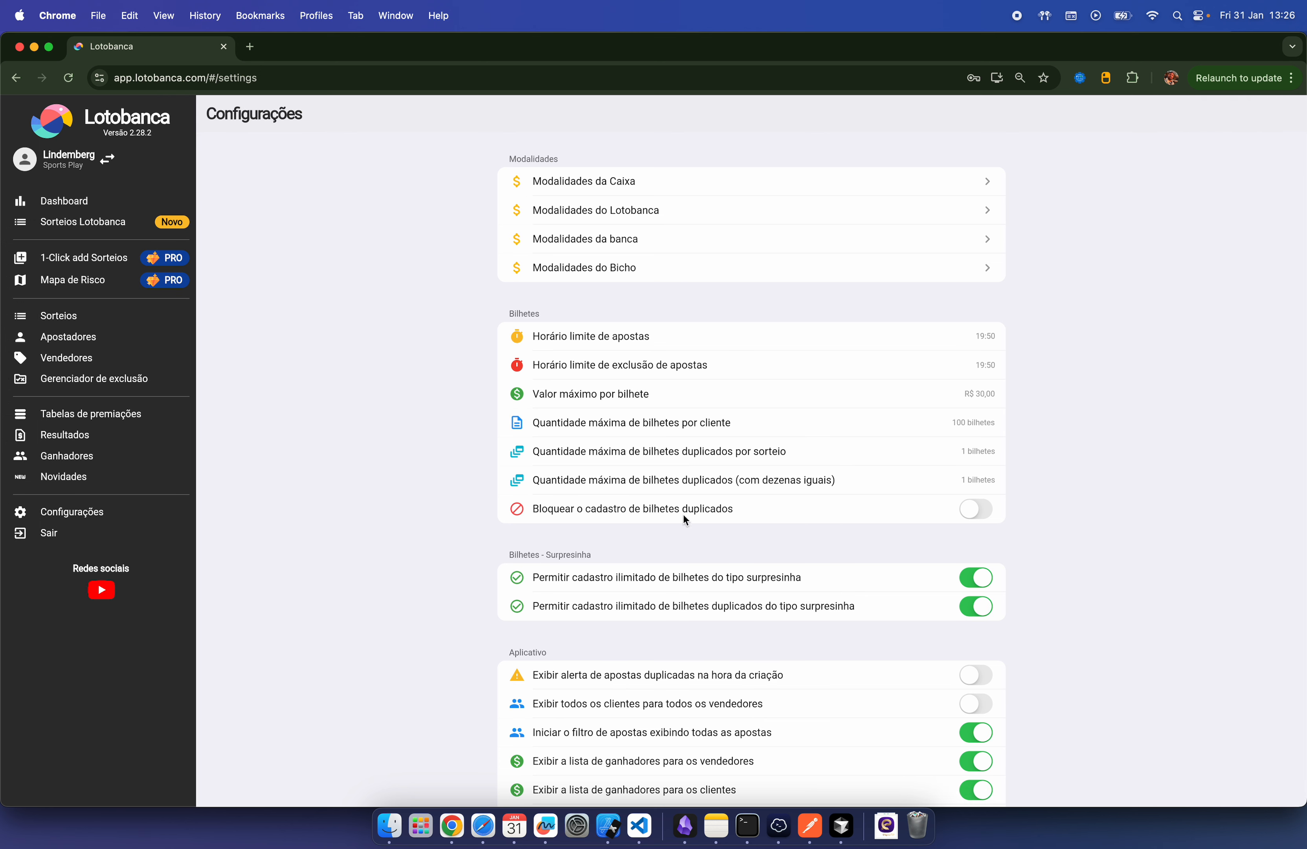
{"action": "left_click", "coordinate": [686, 184]}
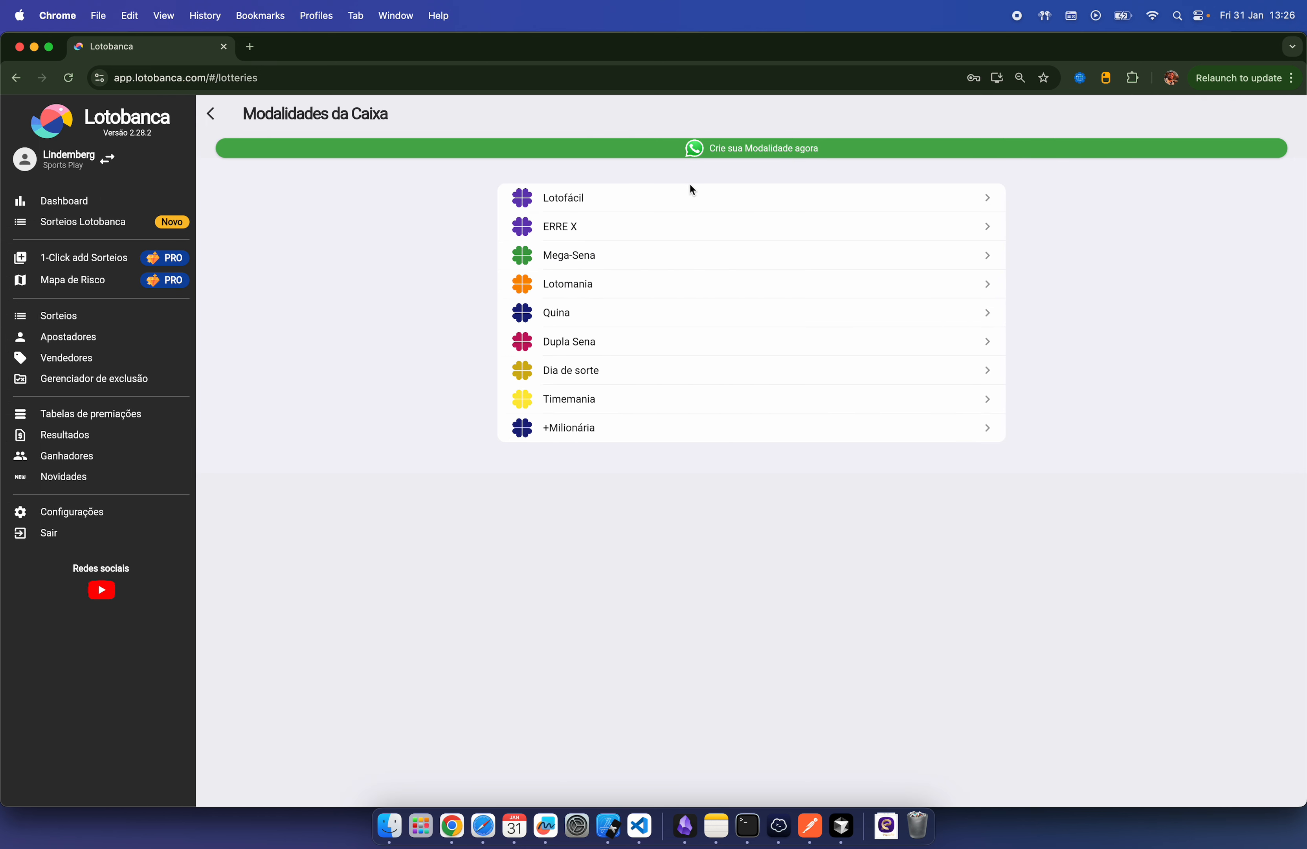
{"action": "left_click", "coordinate": [702, 201]}
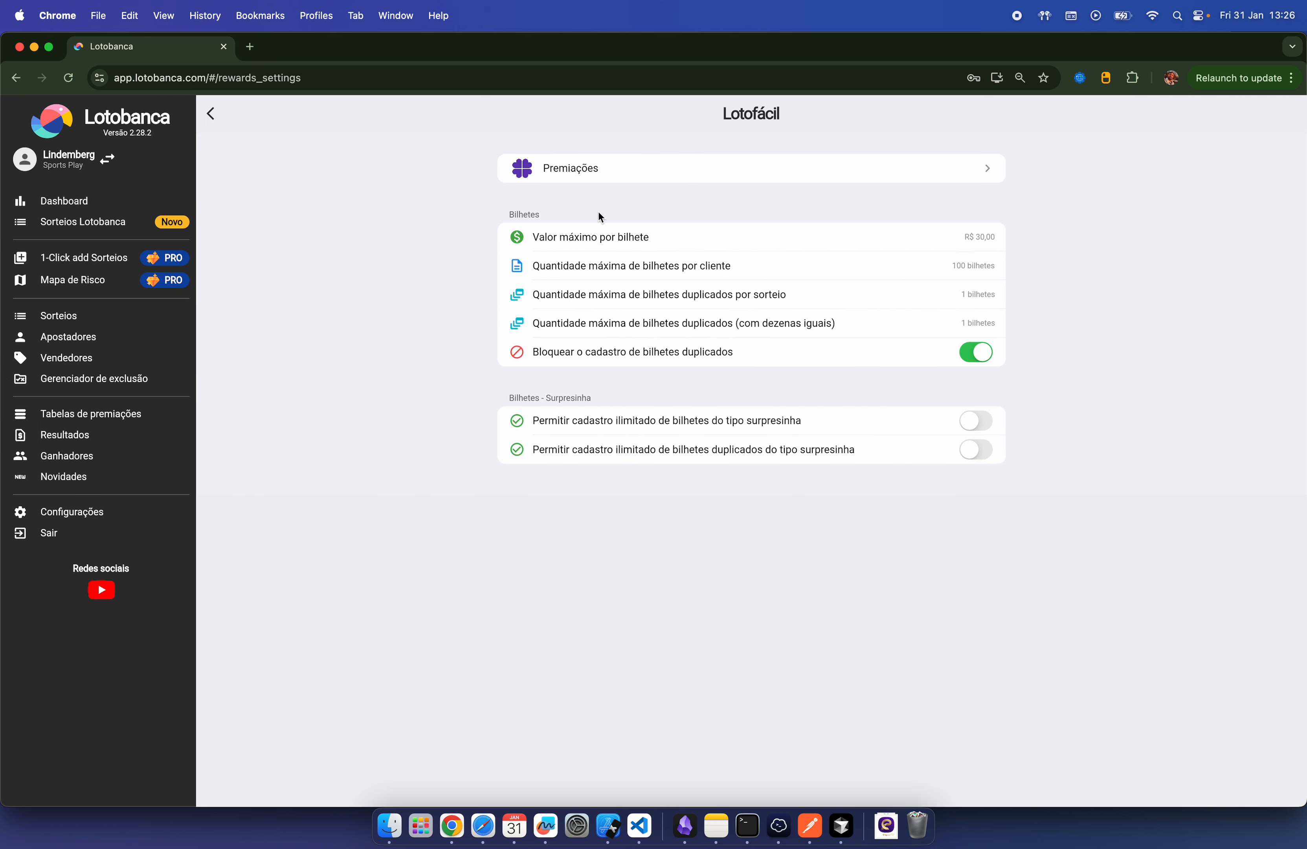
{"action": "left_click", "coordinate": [211, 114]}
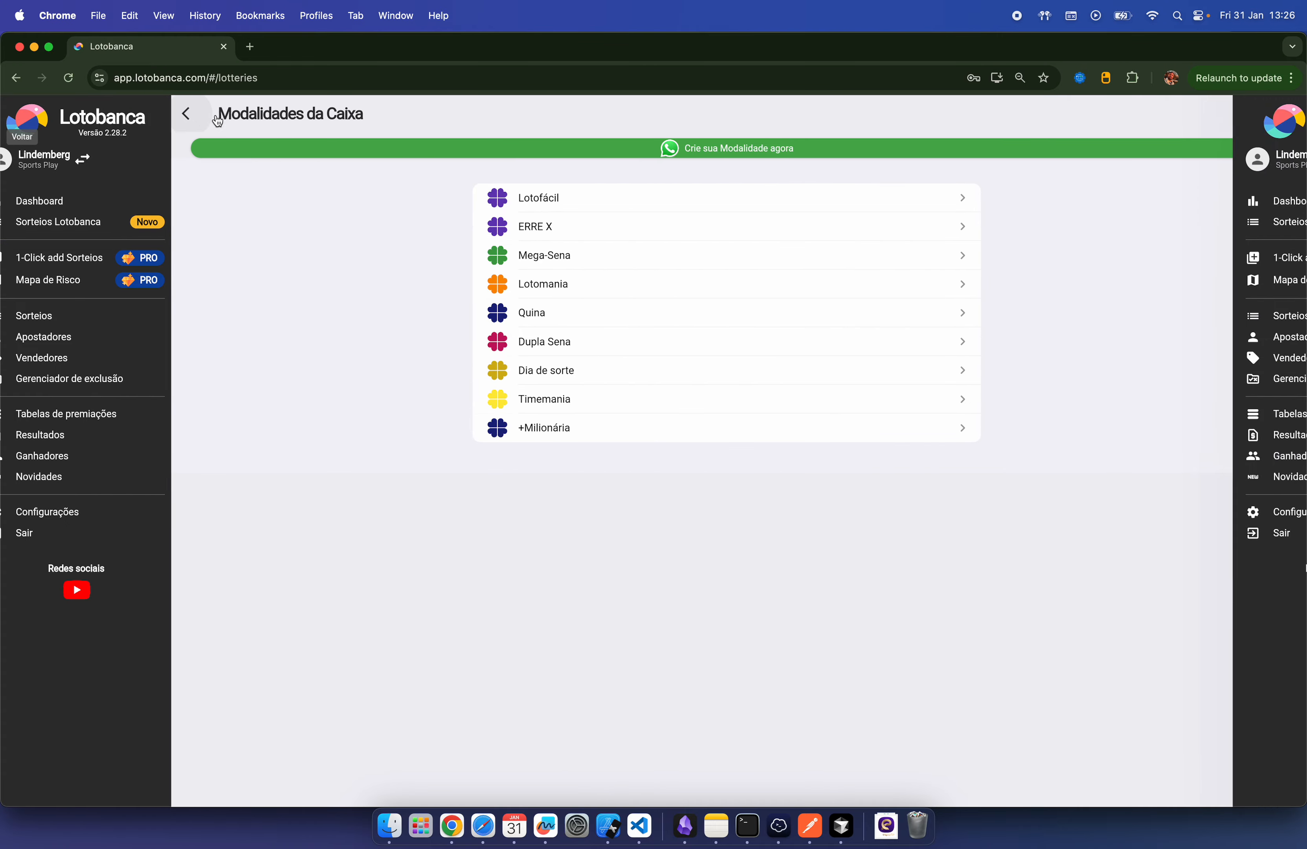
{"action": "left_click", "coordinate": [216, 118]}
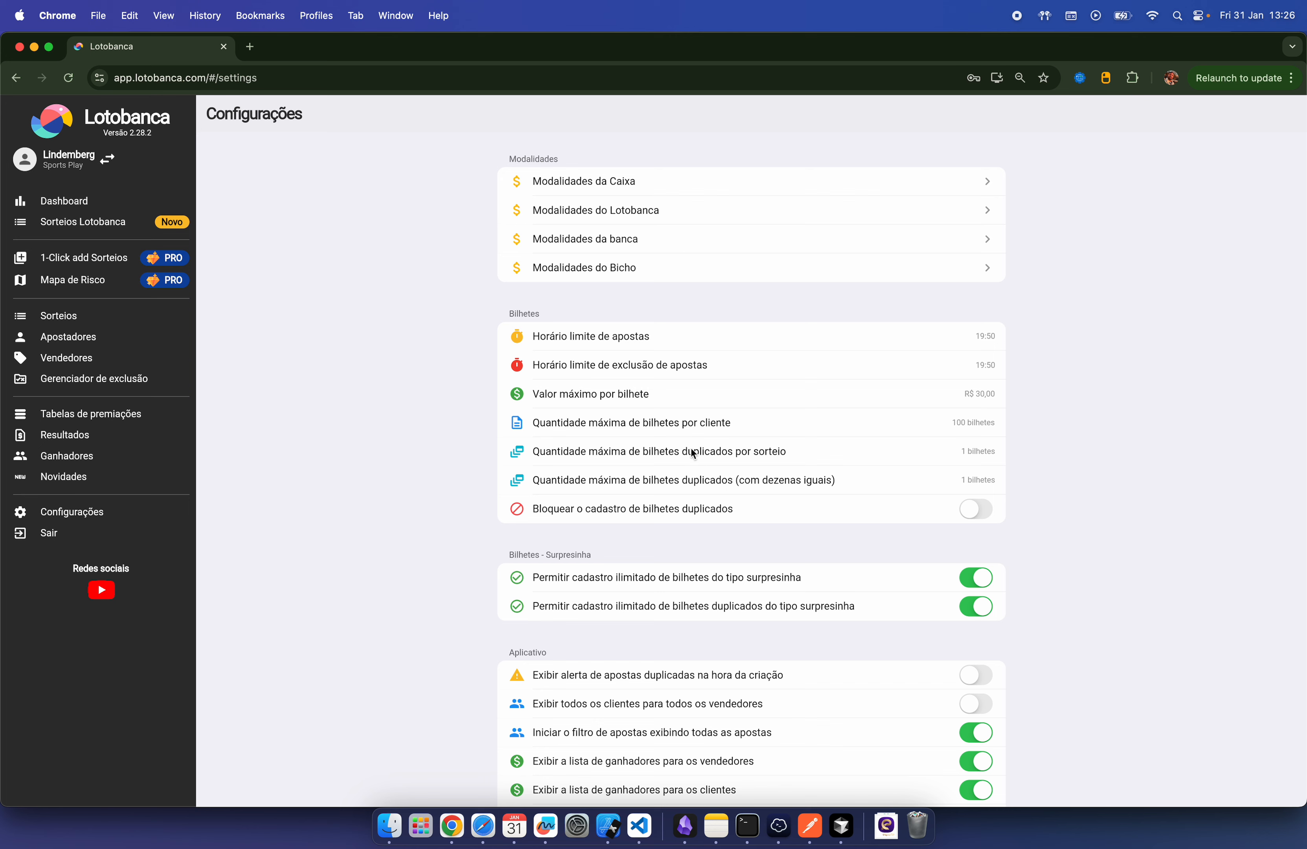
Step: Set the maximum value per ticket for all lotteries to R$ 50,00
{"action": "left_click", "coordinate": [990, 393]}
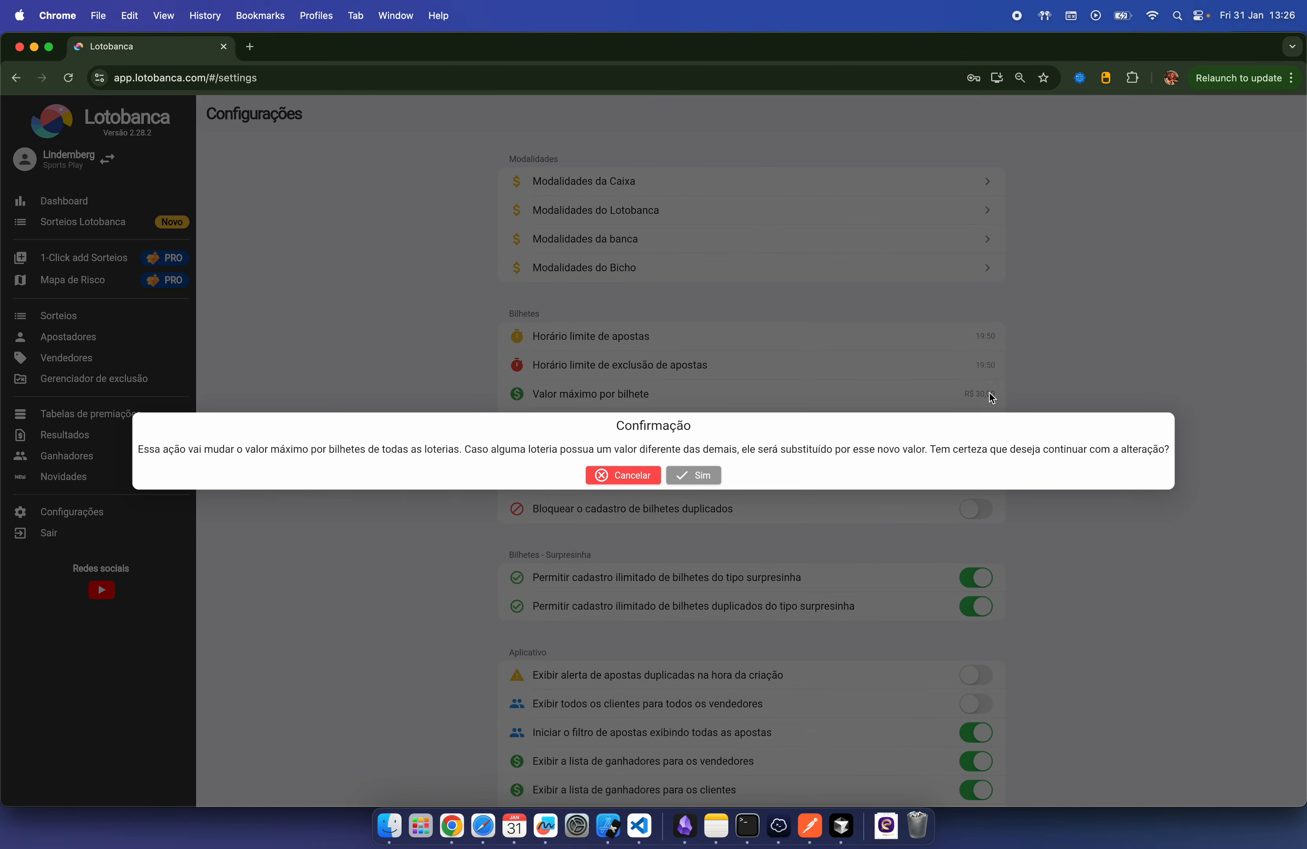
{"action": "left_click", "coordinate": [707, 478]}
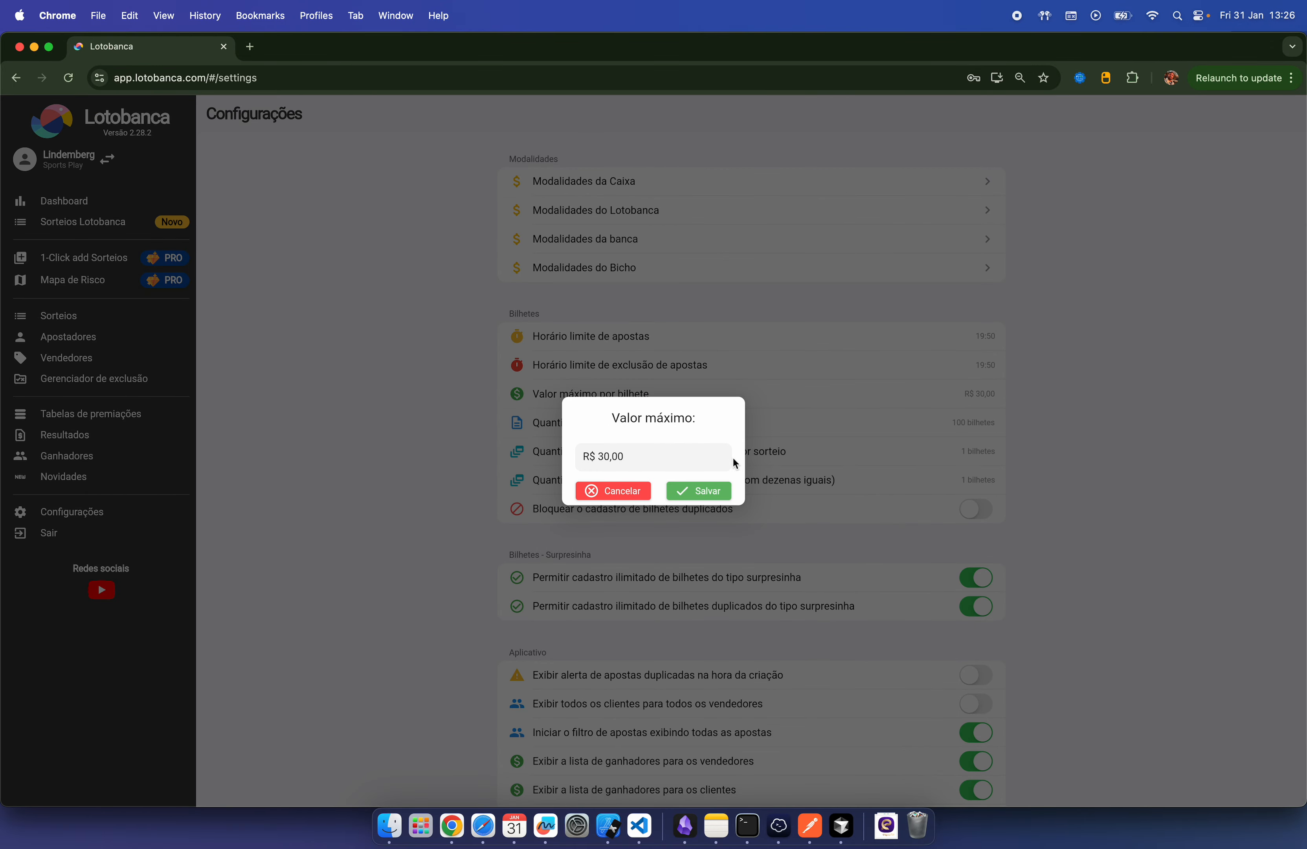
{"action": "key", "text": "BackSpace"}
{"action": "key", "text": "BackSpace"}
{"action": "type", "text": "00"}
{"action": "left_click", "coordinate": [716, 494]}
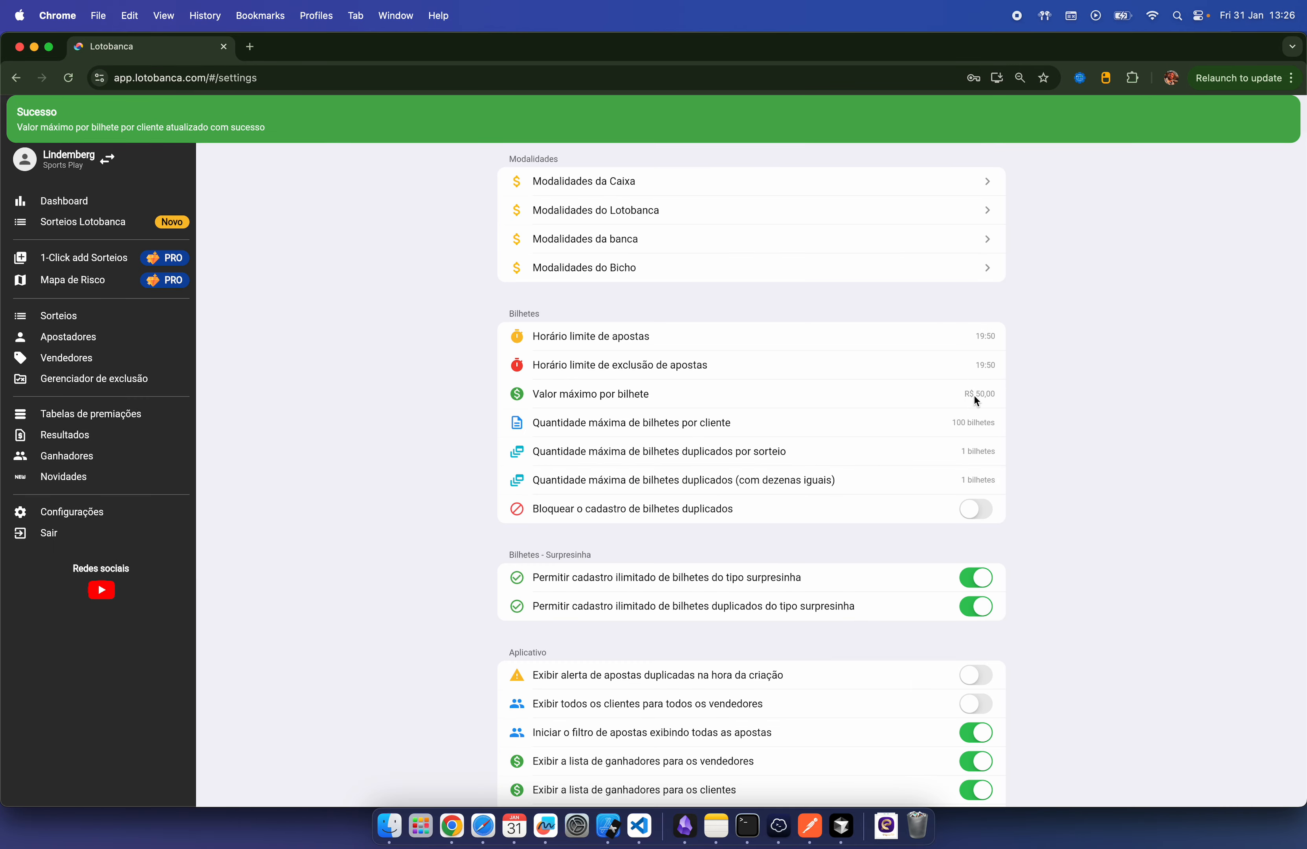
Step: Raise Lotofácil's maximum value per ticket to R$ 100,00 and return to the lottery list
{"action": "left_click", "coordinate": [848, 183]}
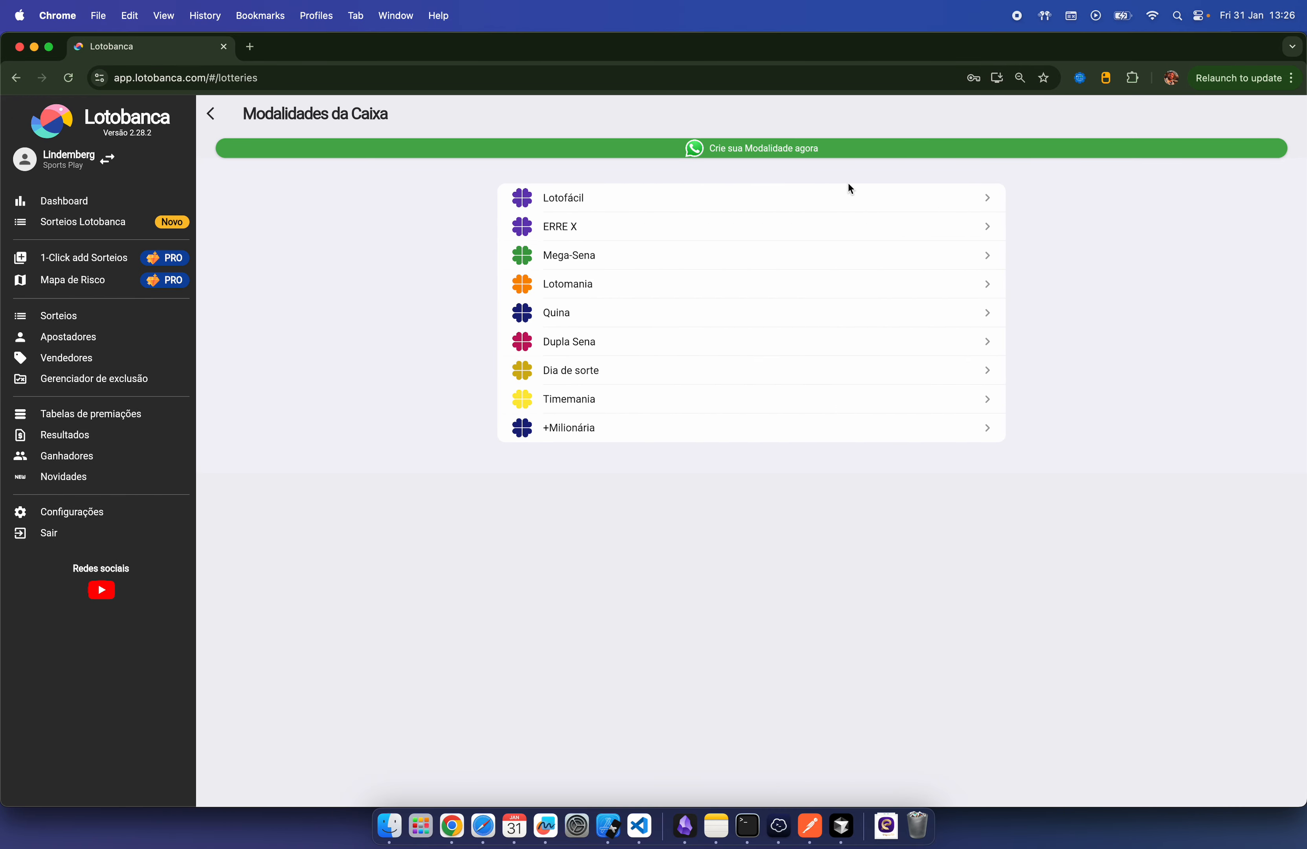
{"action": "left_click", "coordinate": [805, 197]}
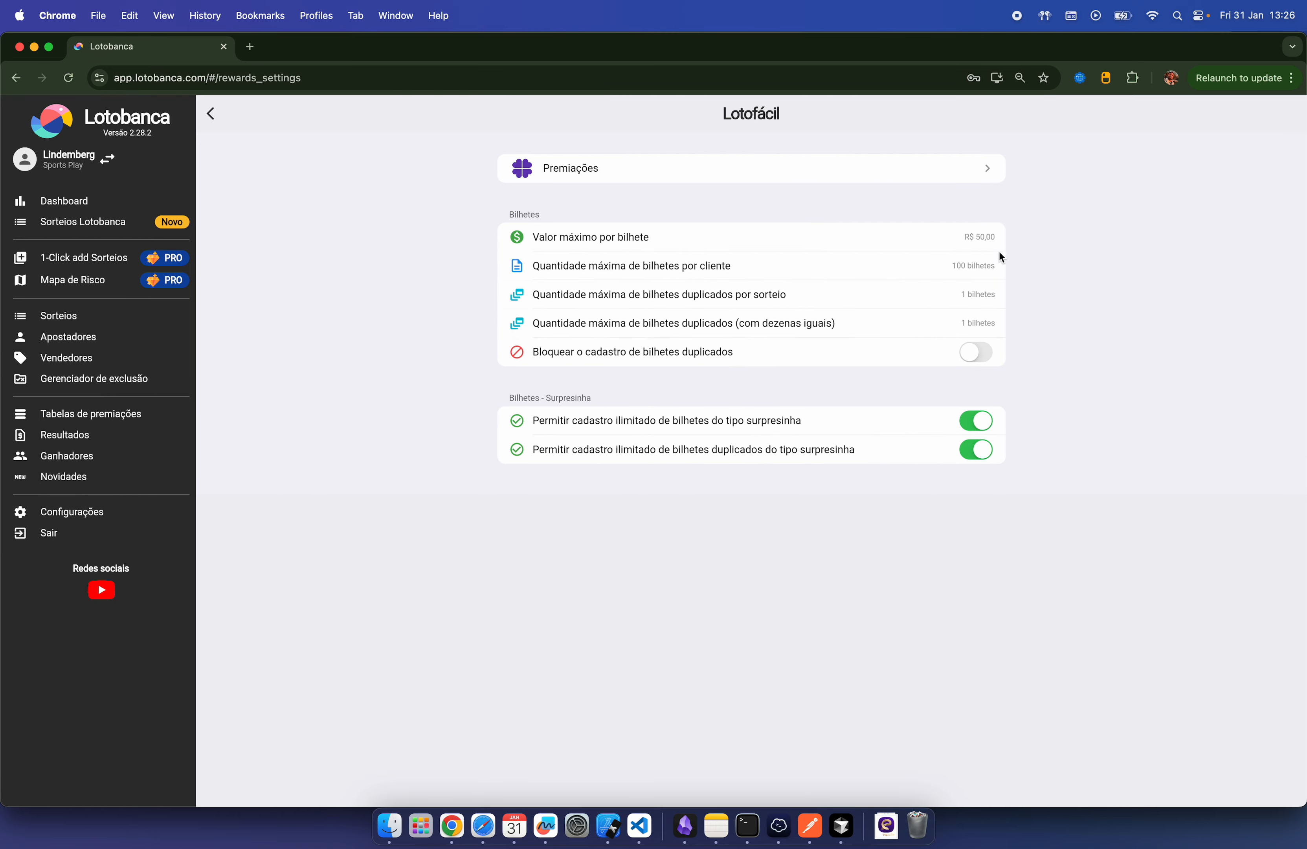
{"action": "left_click", "coordinate": [986, 237]}
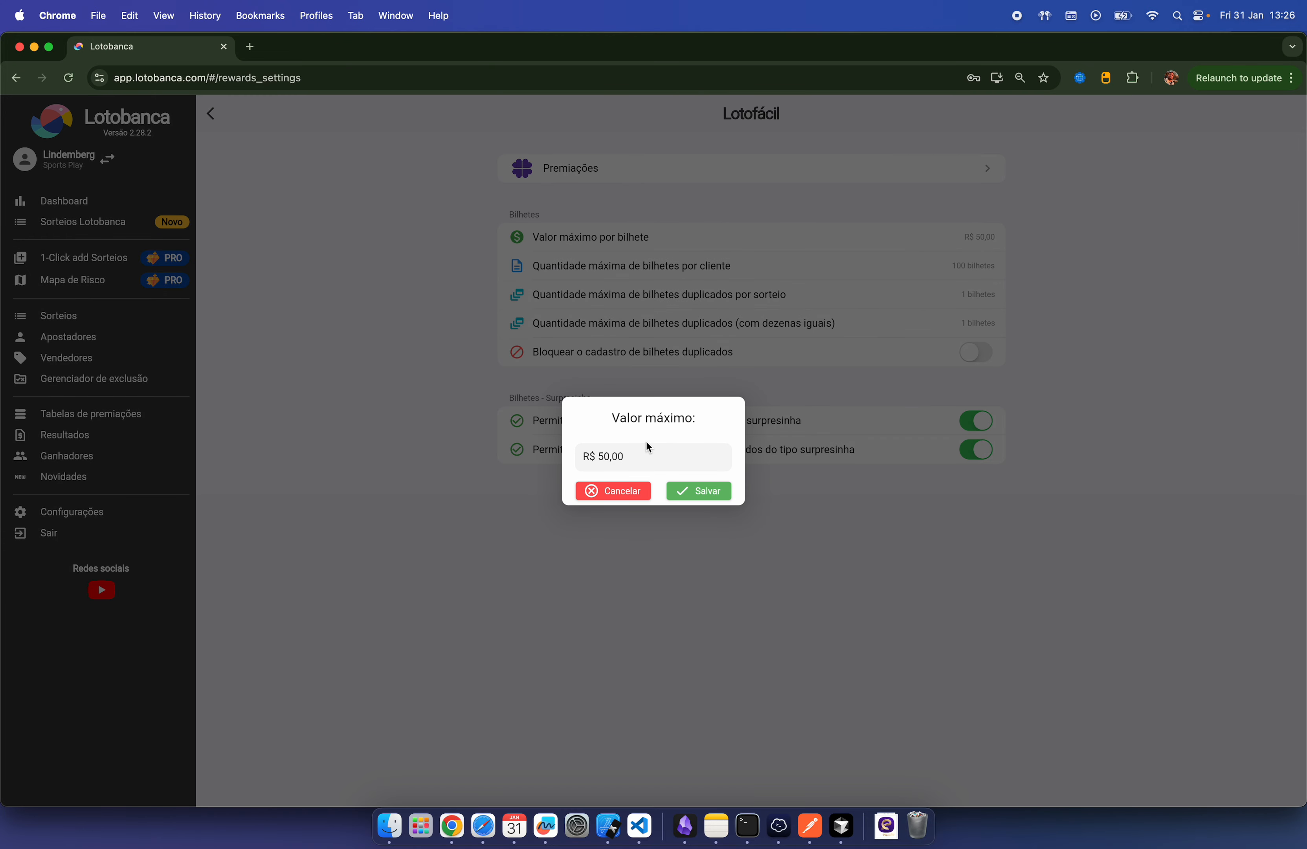
{"action": "key", "text": "BackSpace"}
{"action": "key", "text": "BackSpace"}
{"action": "key", "text": "BackSpace"}
{"action": "key", "text": "BackSpace"}
{"action": "type", "text": "100,00"}
{"action": "left_click", "coordinate": [695, 495]}
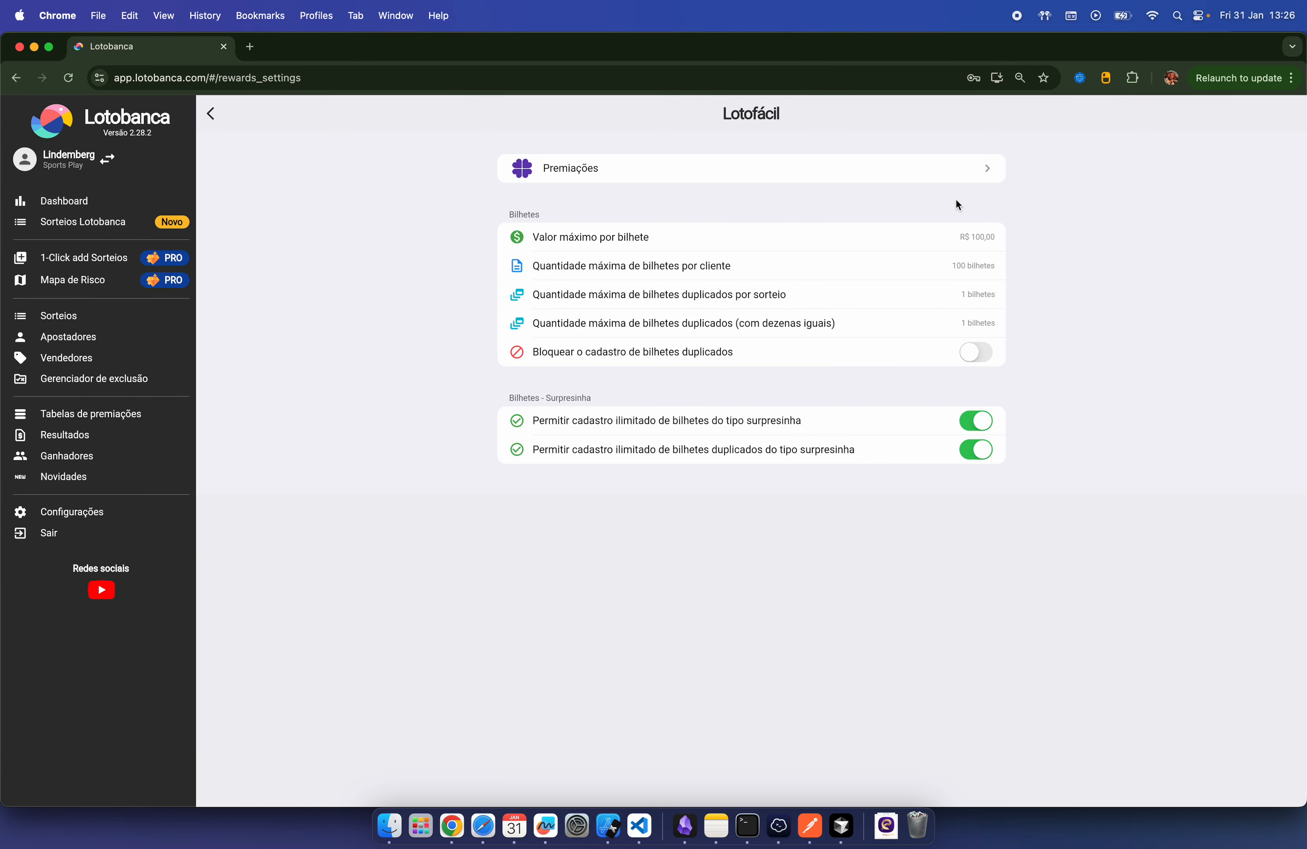
{"action": "left_click", "coordinate": [210, 113]}
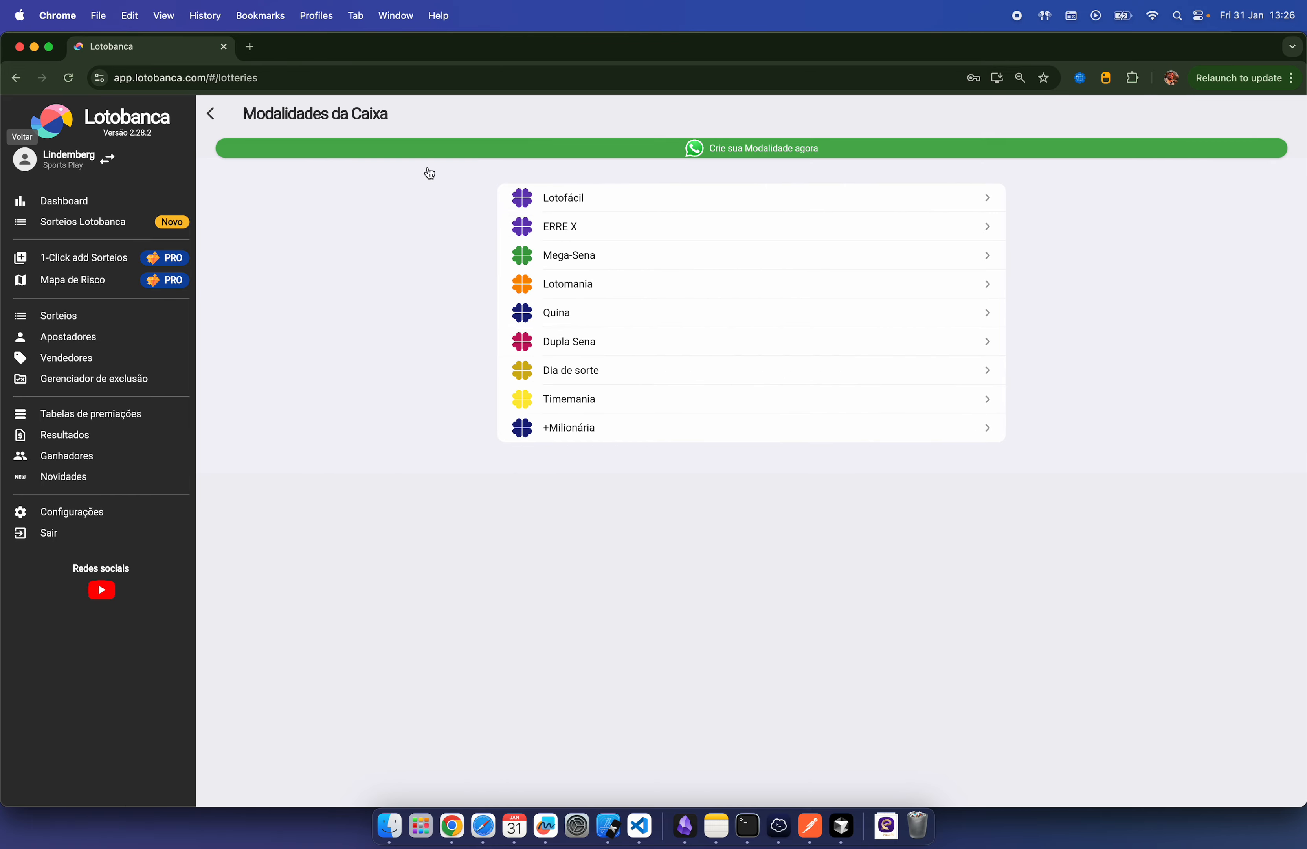
Step: Look at the Mega-Sena and Lotofácil settings, then return to Configurações
{"action": "left_click", "coordinate": [710, 260]}
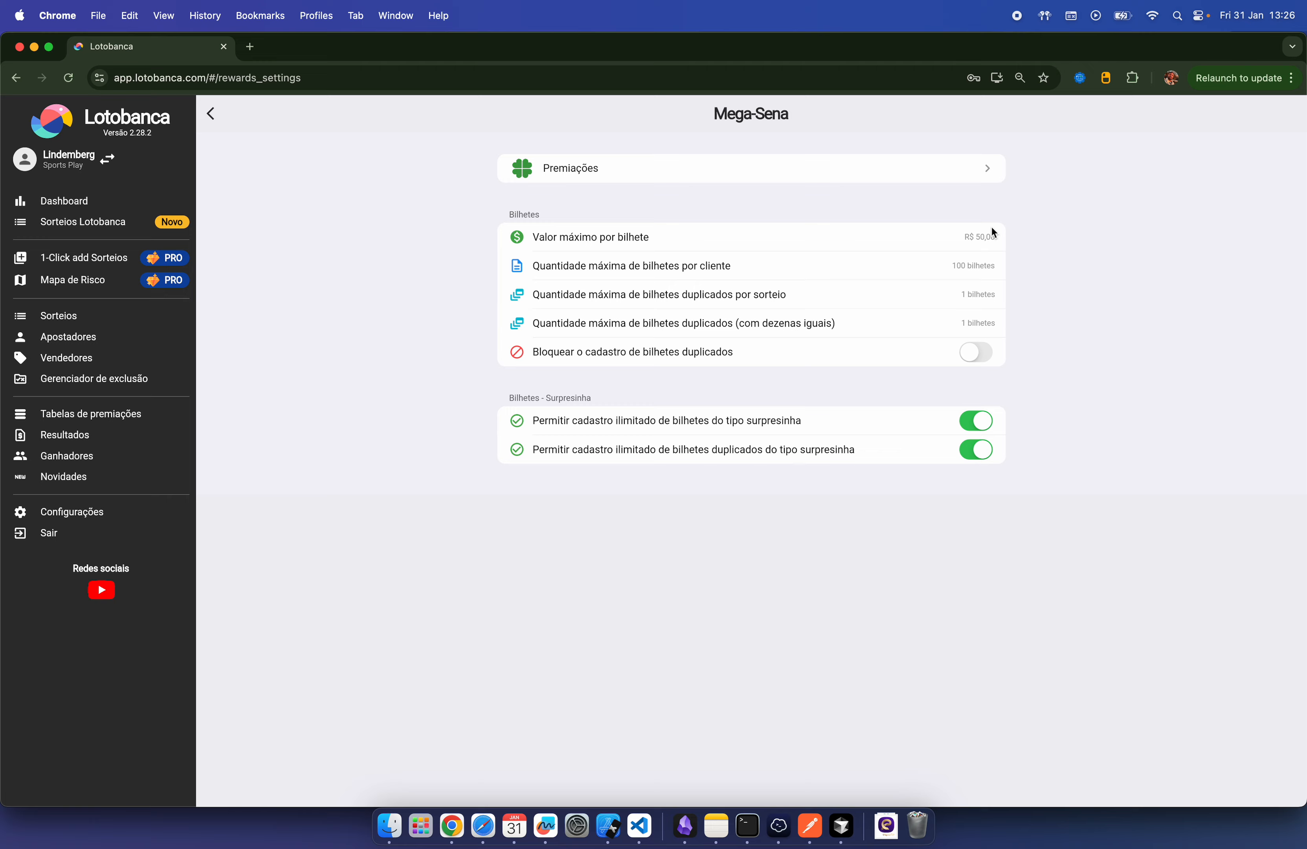
{"action": "left_click", "coordinate": [215, 115]}
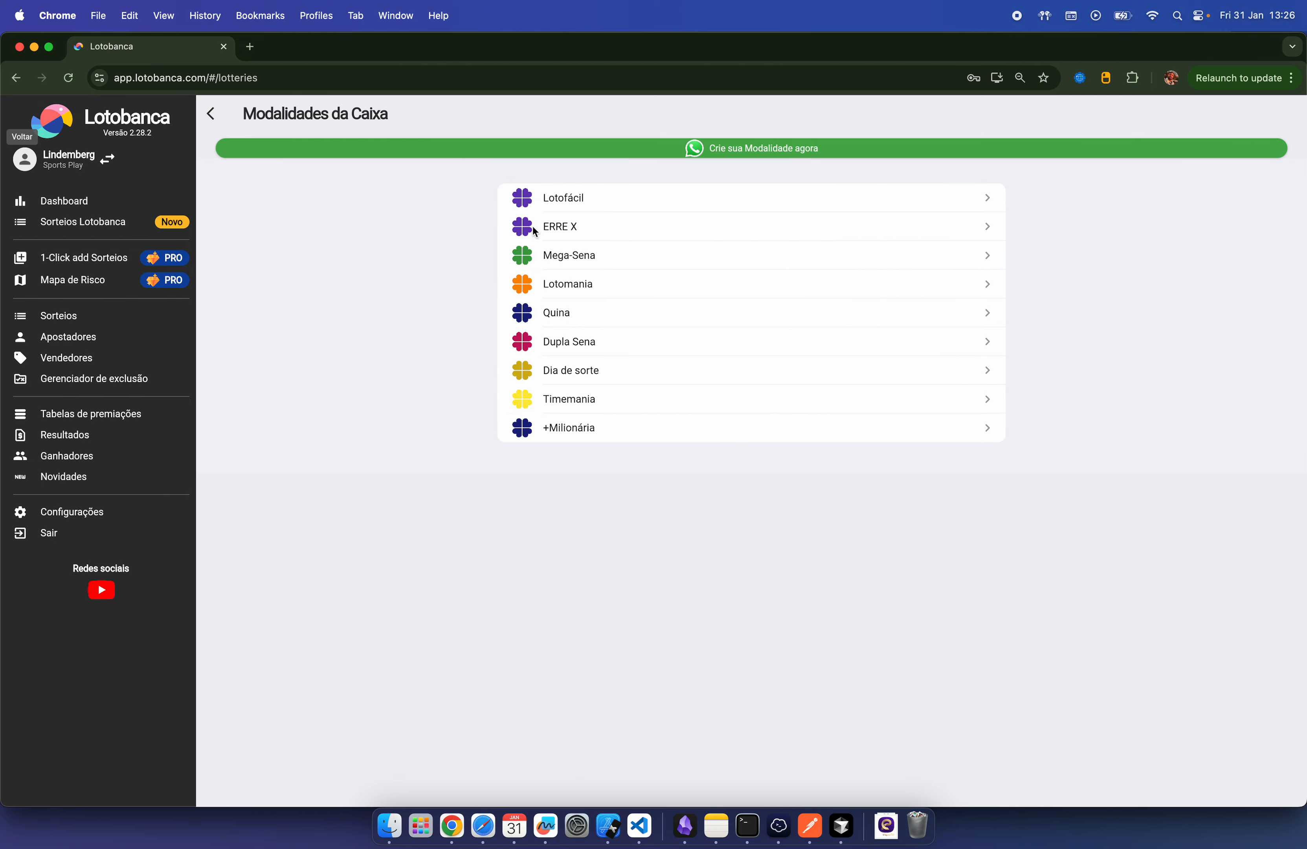
{"action": "left_click", "coordinate": [581, 203]}
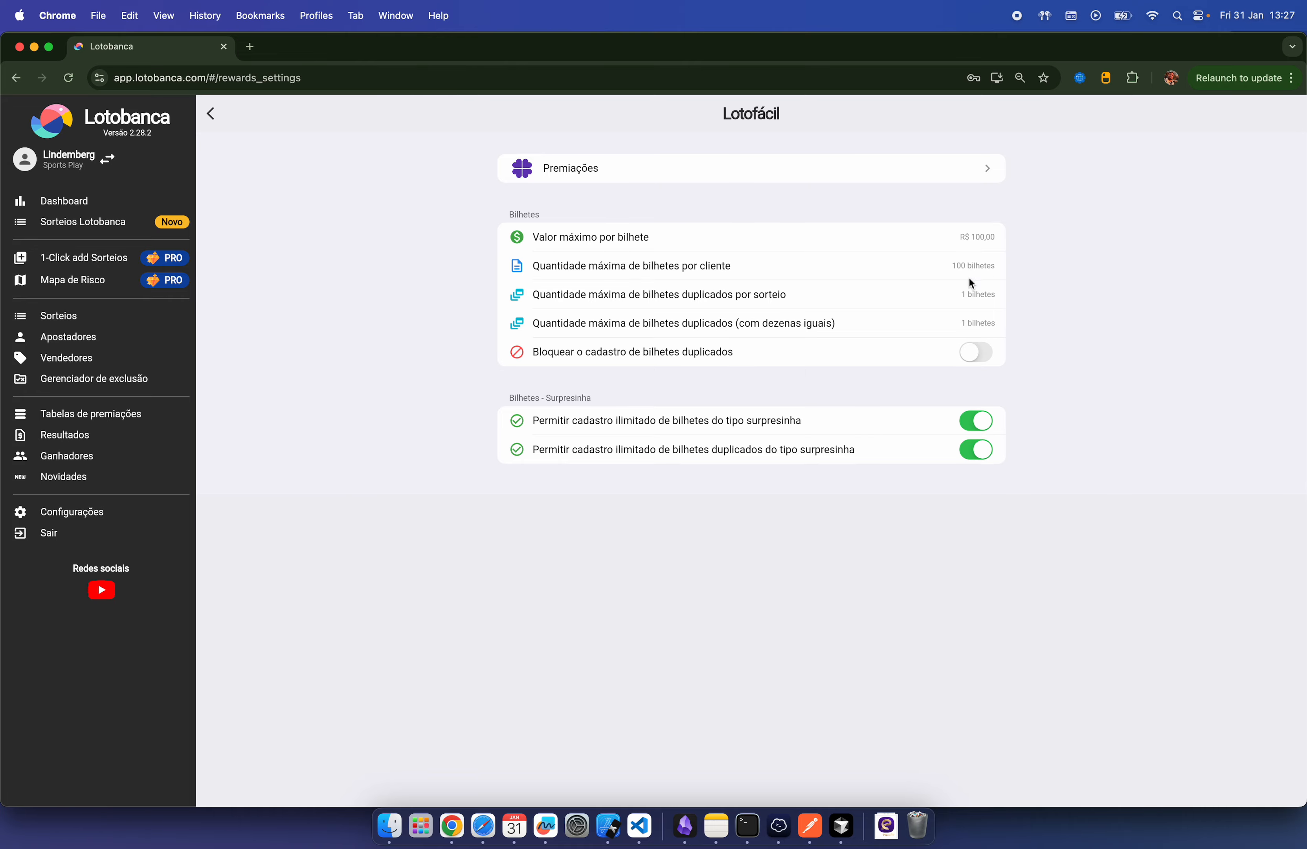
{"action": "left_click", "coordinate": [210, 113]}
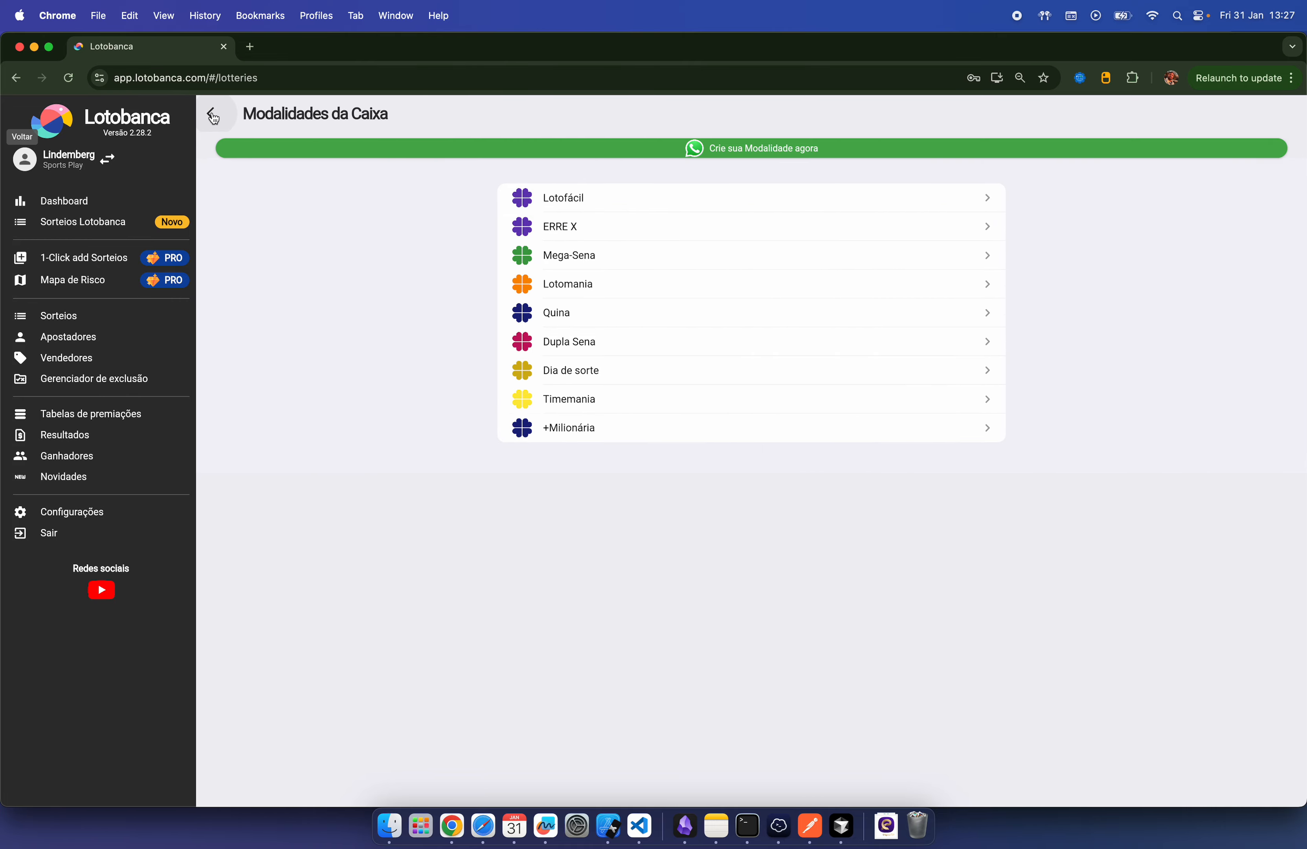
{"action": "left_click", "coordinate": [217, 115]}
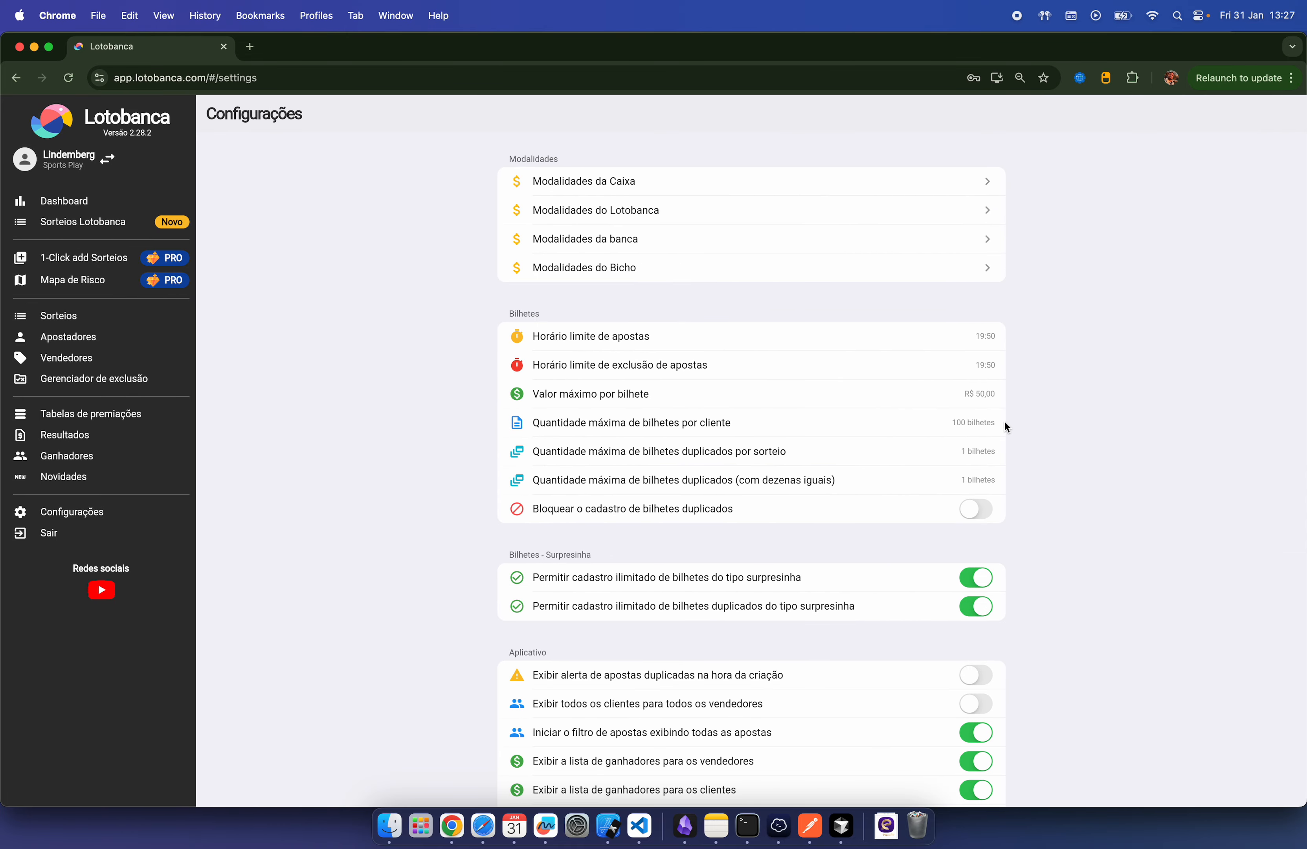
Step: Lower the general maximum value per ticket to R$ 40,00
{"action": "left_click", "coordinate": [985, 396]}
{"action": "left_click", "coordinate": [703, 474]}
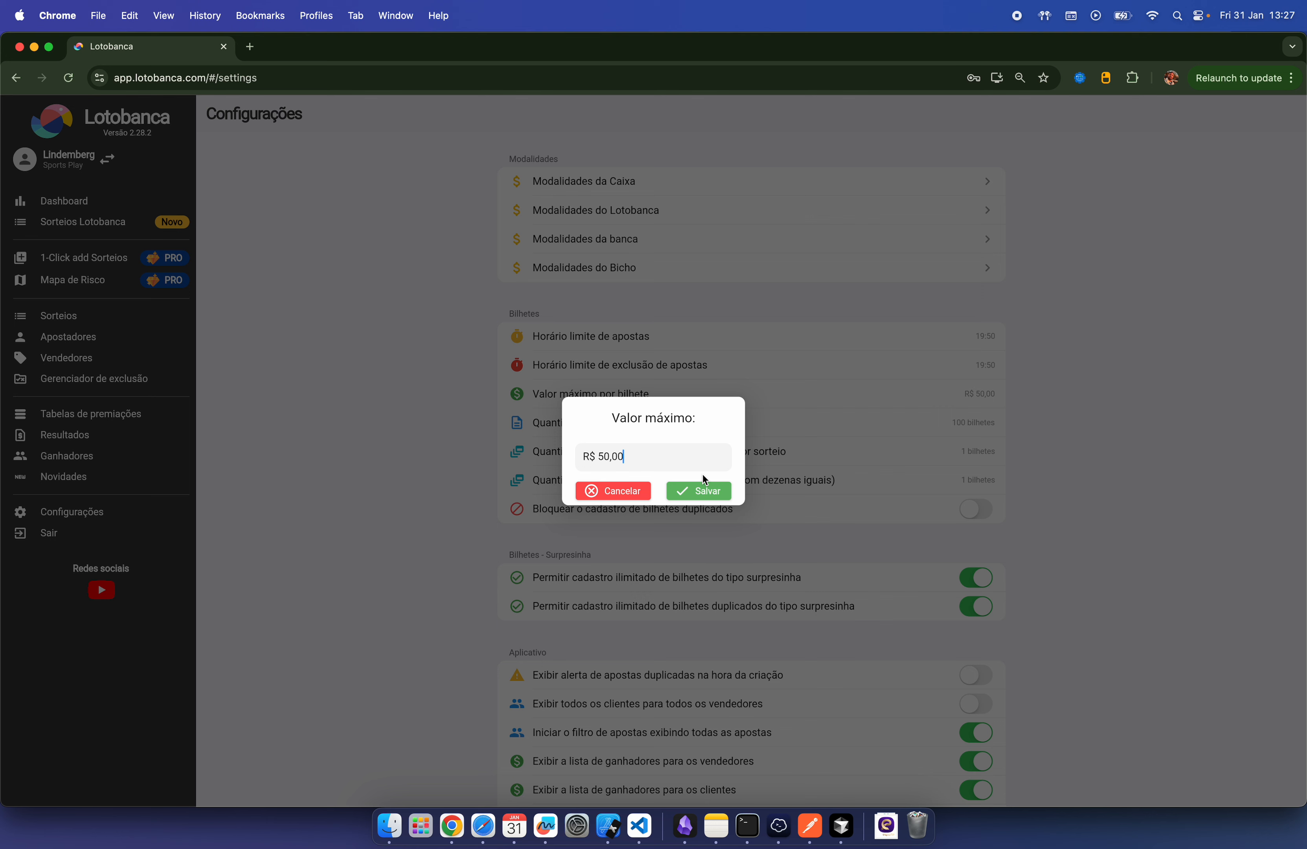
{"action": "key", "text": "BackSpace"}
{"action": "key", "text": "BackSpace"}
{"action": "type", "text": "40"}
{"action": "left_click", "coordinate": [713, 494]}
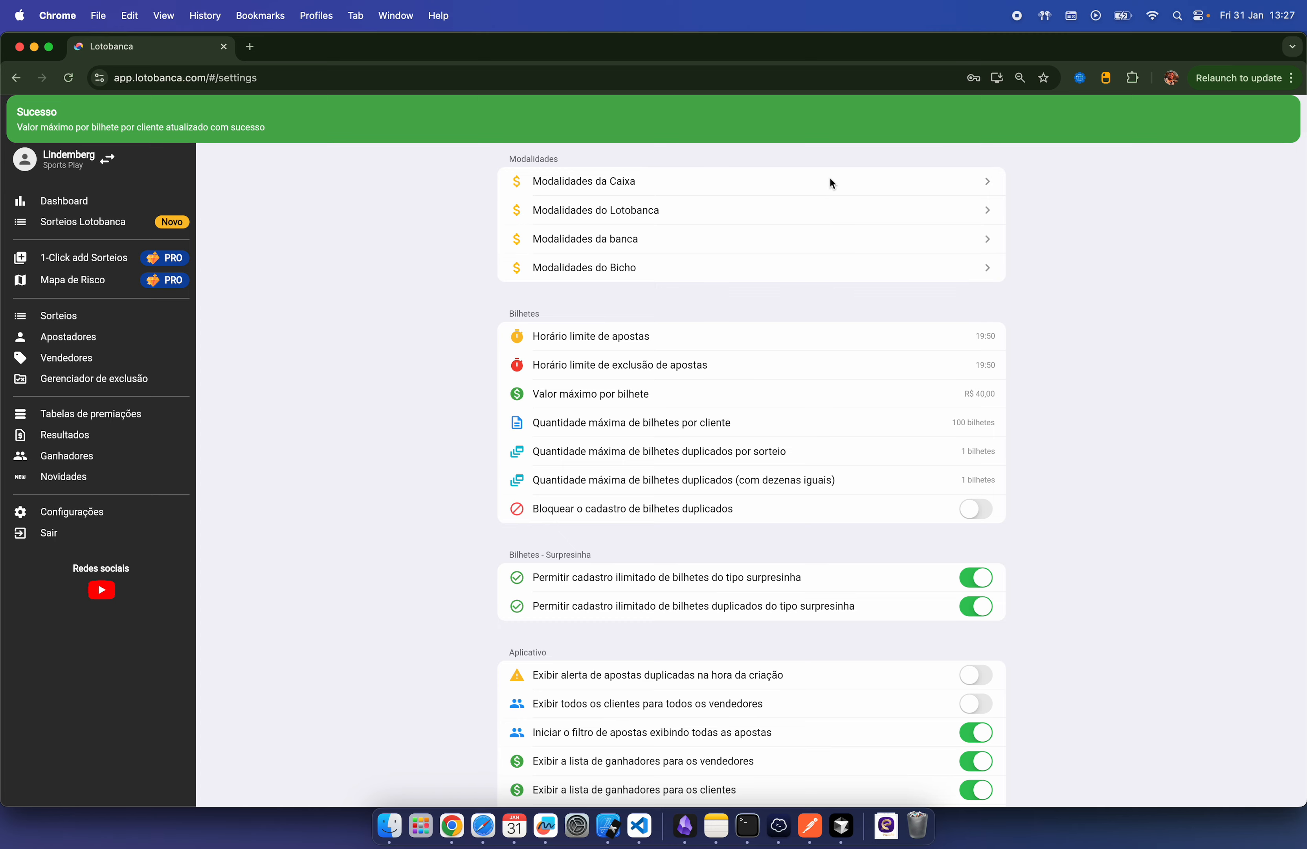
Step: Check that Lotofácil's limit now shows R$ 40,00, then return to Configurações
{"action": "left_click", "coordinate": [829, 180]}
{"action": "left_click", "coordinate": [670, 197]}
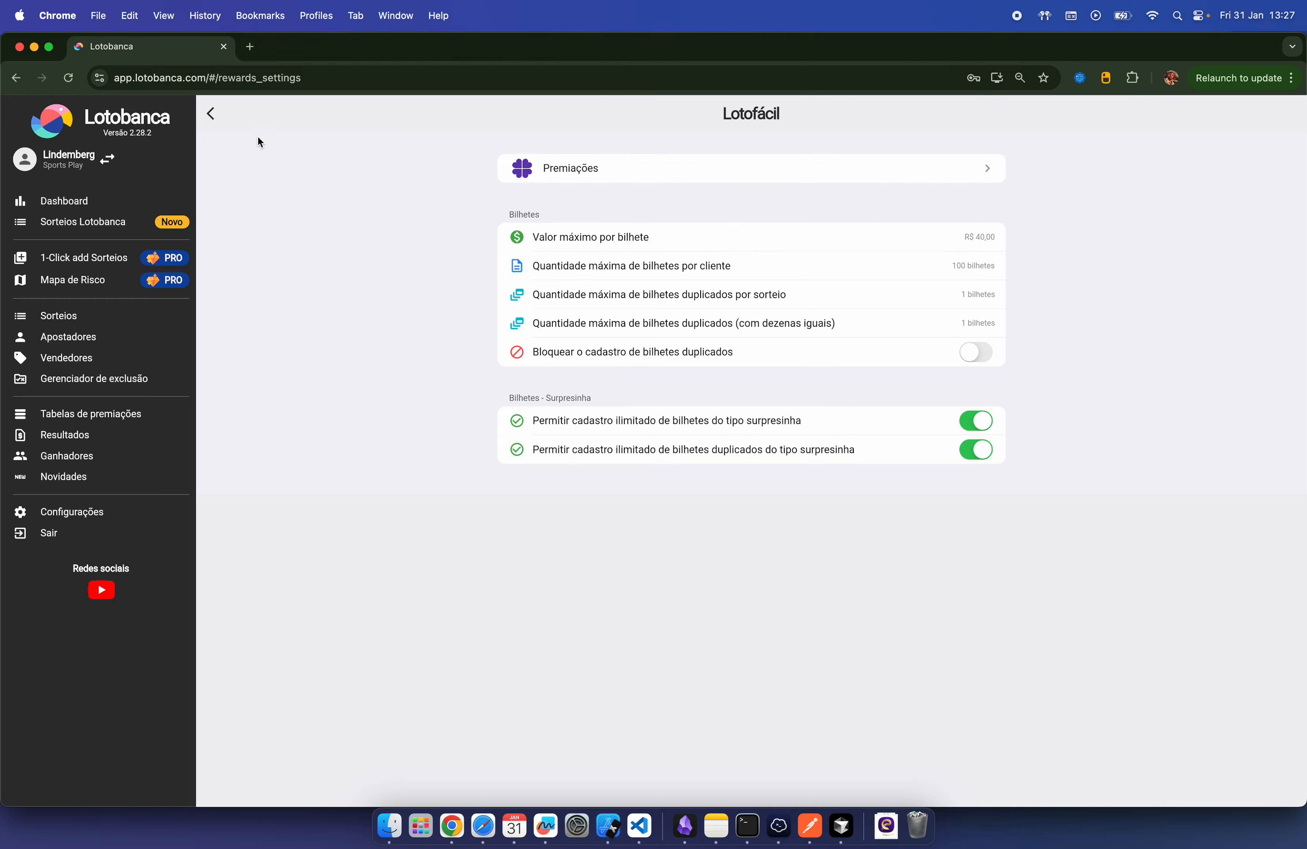
{"action": "left_click", "coordinate": [211, 114]}
{"action": "left_click", "coordinate": [217, 115]}
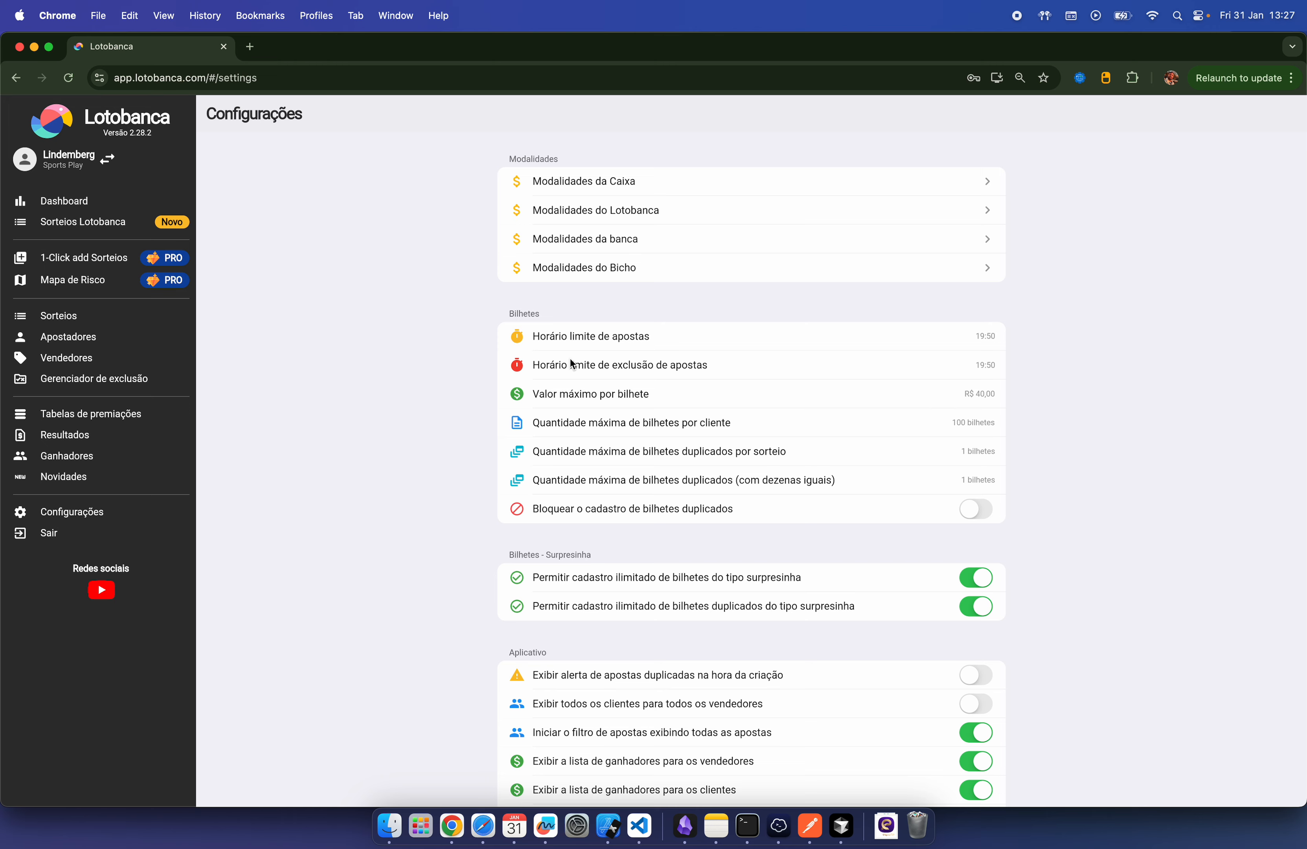
{"action": "left_click", "coordinate": [715, 182]}
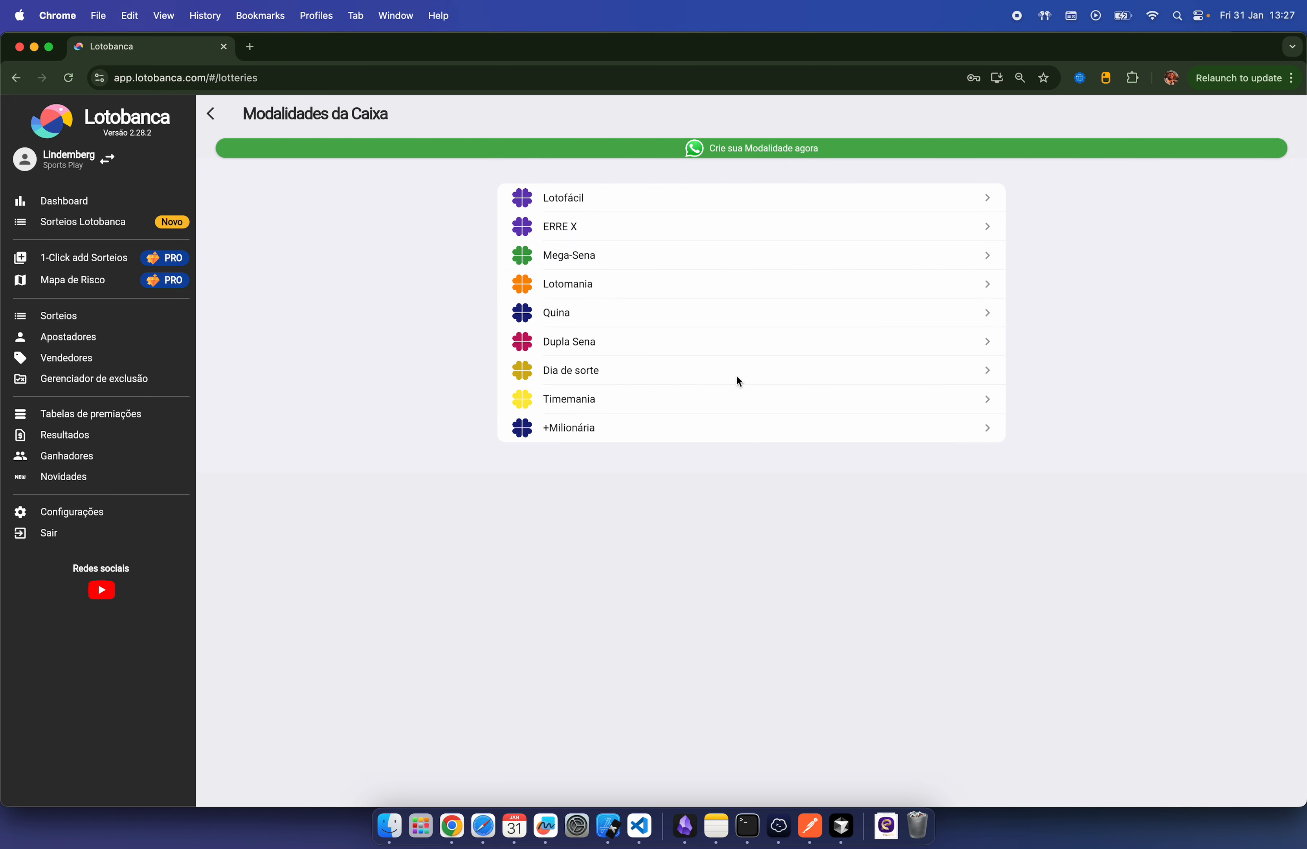
{"action": "left_click", "coordinate": [764, 193]}
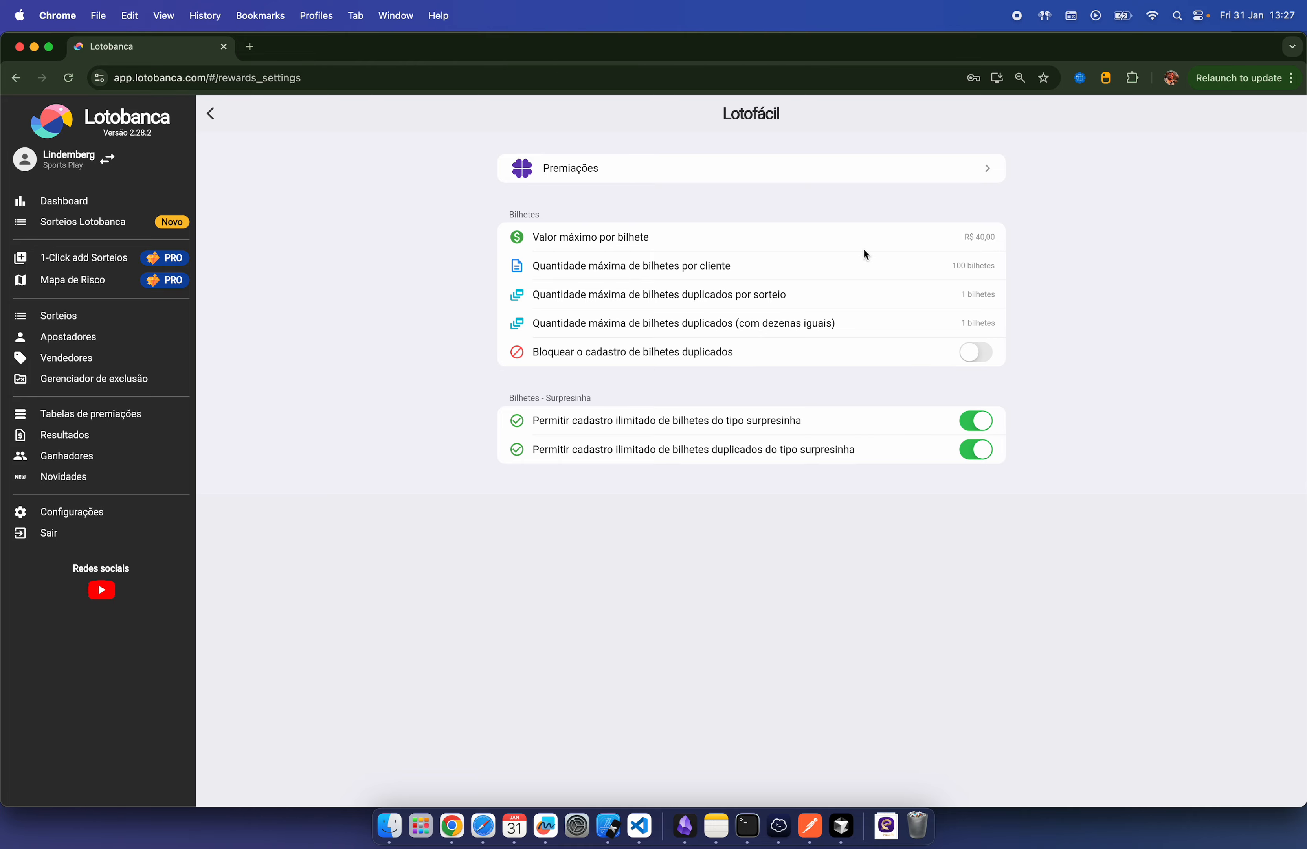
{"action": "left_click", "coordinate": [210, 114]}
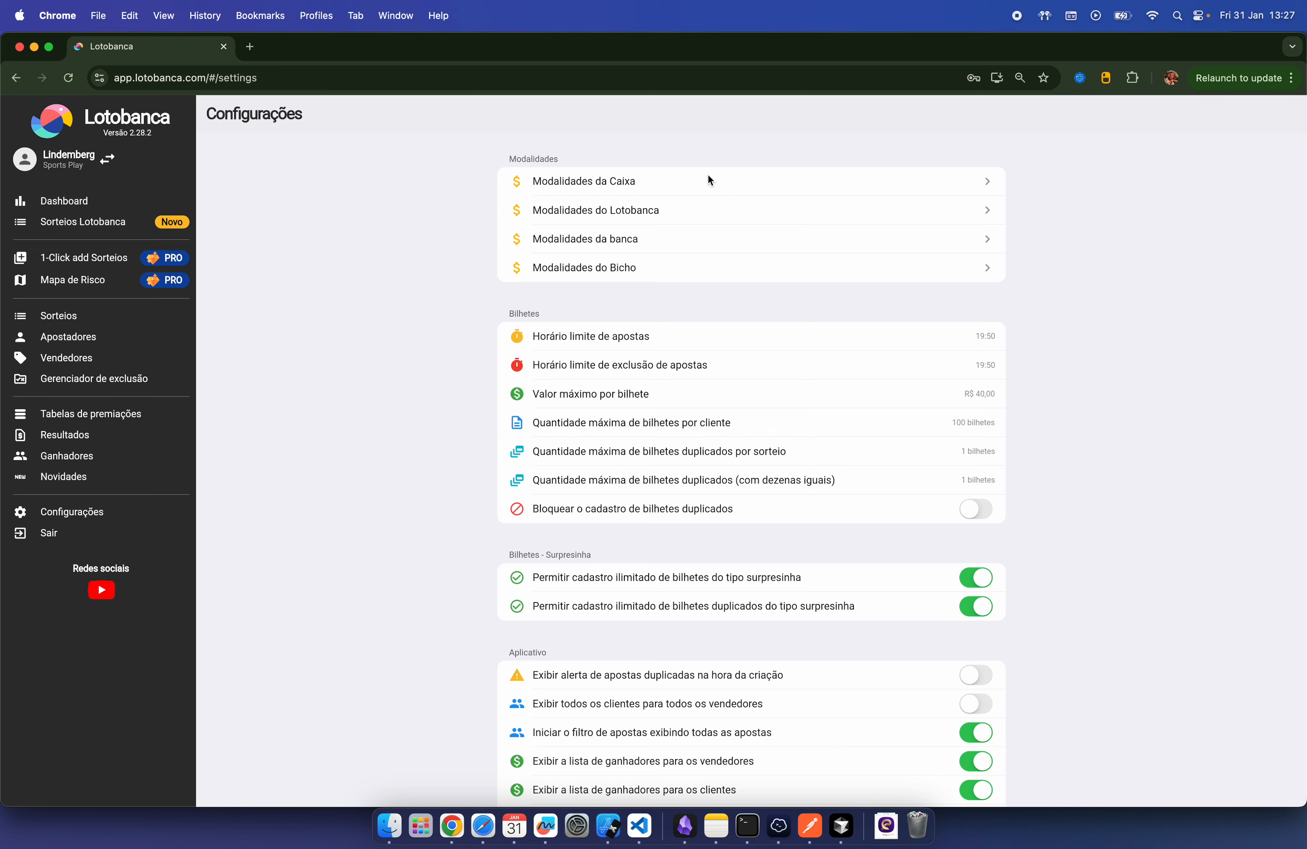
{"action": "left_click", "coordinate": [764, 182]}
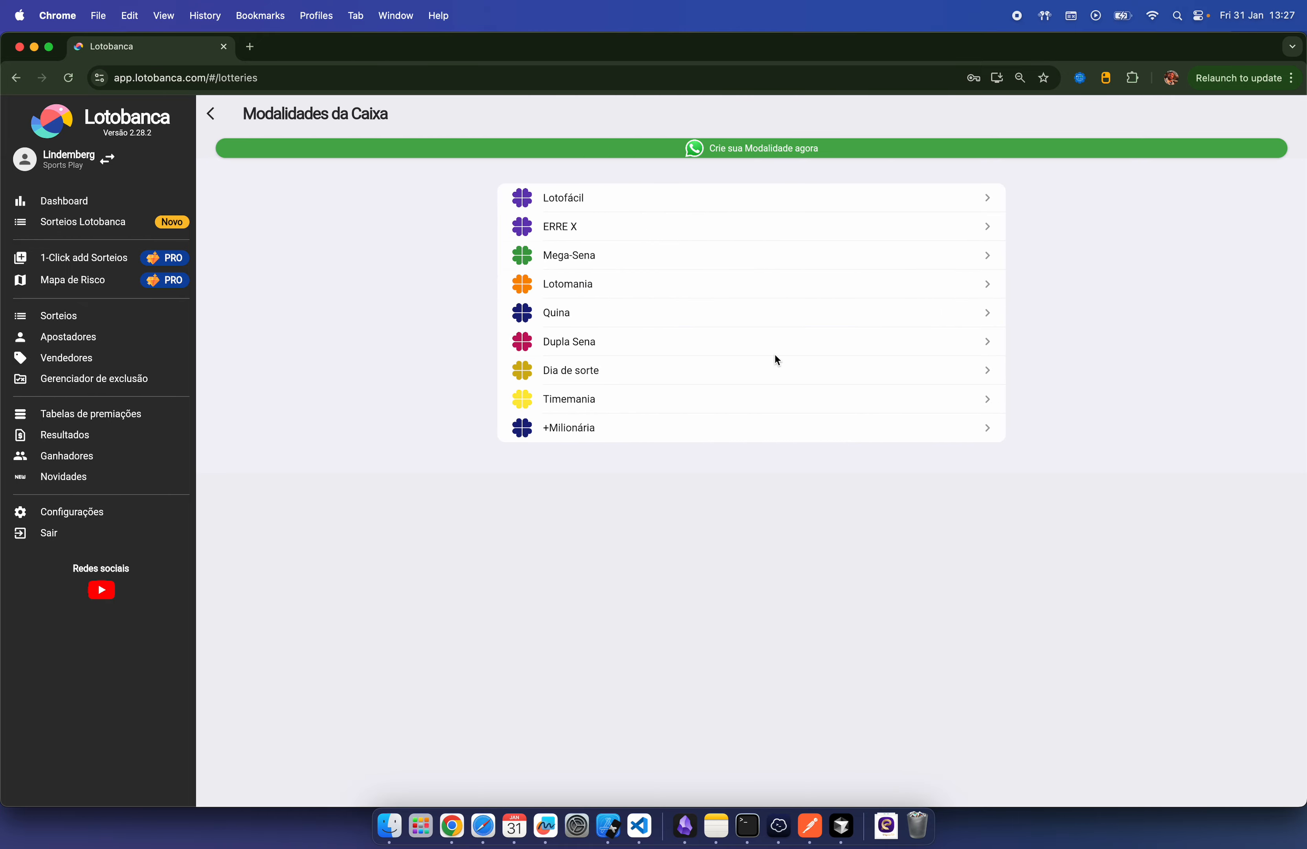
{"action": "left_click", "coordinate": [209, 115]}
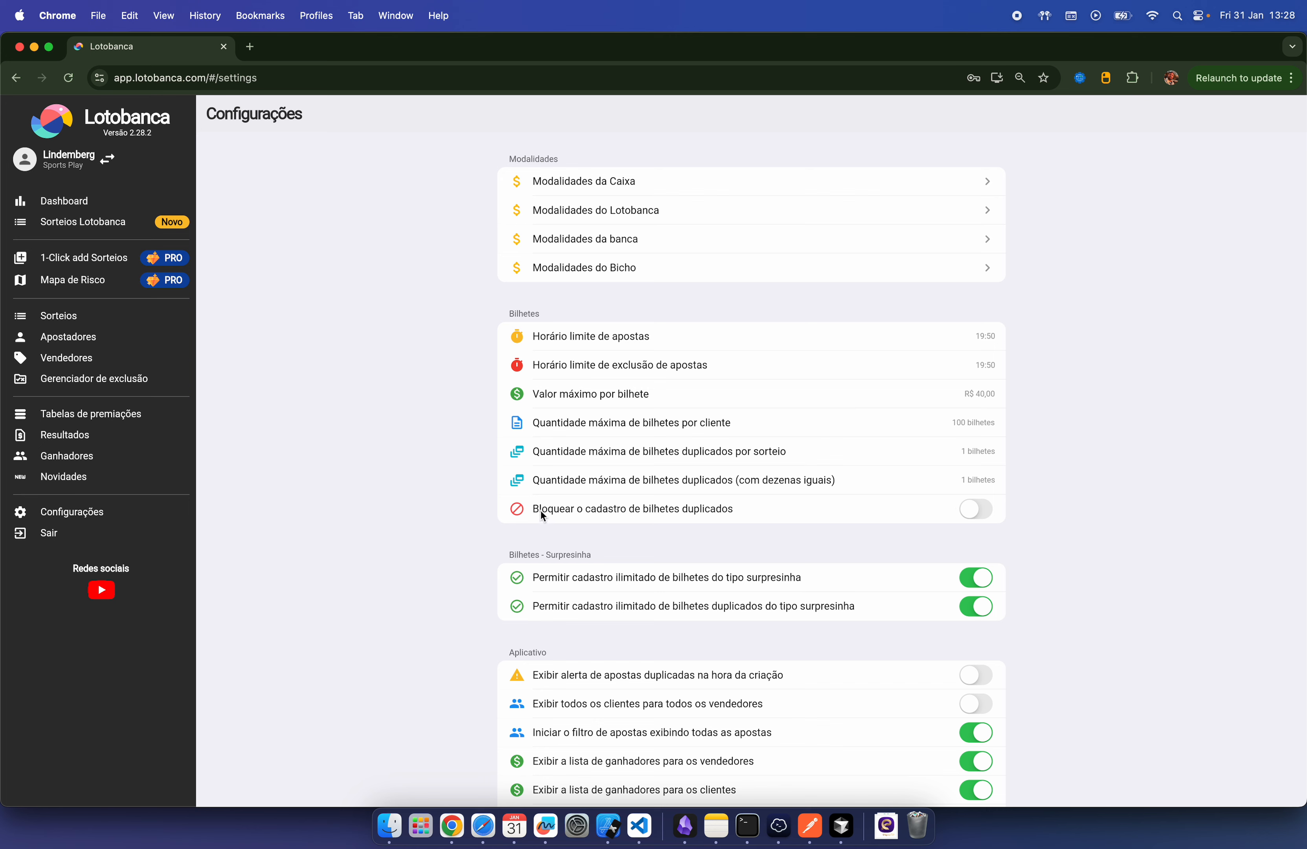
Step: Switch duplicate-ticket blocking on and then back off, confirming each change
{"action": "left_click", "coordinate": [980, 508]}
{"action": "left_click", "coordinate": [688, 469]}
{"action": "left_click", "coordinate": [975, 509]}
{"action": "left_click", "coordinate": [702, 485]}
Step: Set the maximum duplicate tickets with identical numbers to 10
{"action": "left_click", "coordinate": [979, 478]}
{"action": "left_click", "coordinate": [695, 472]}
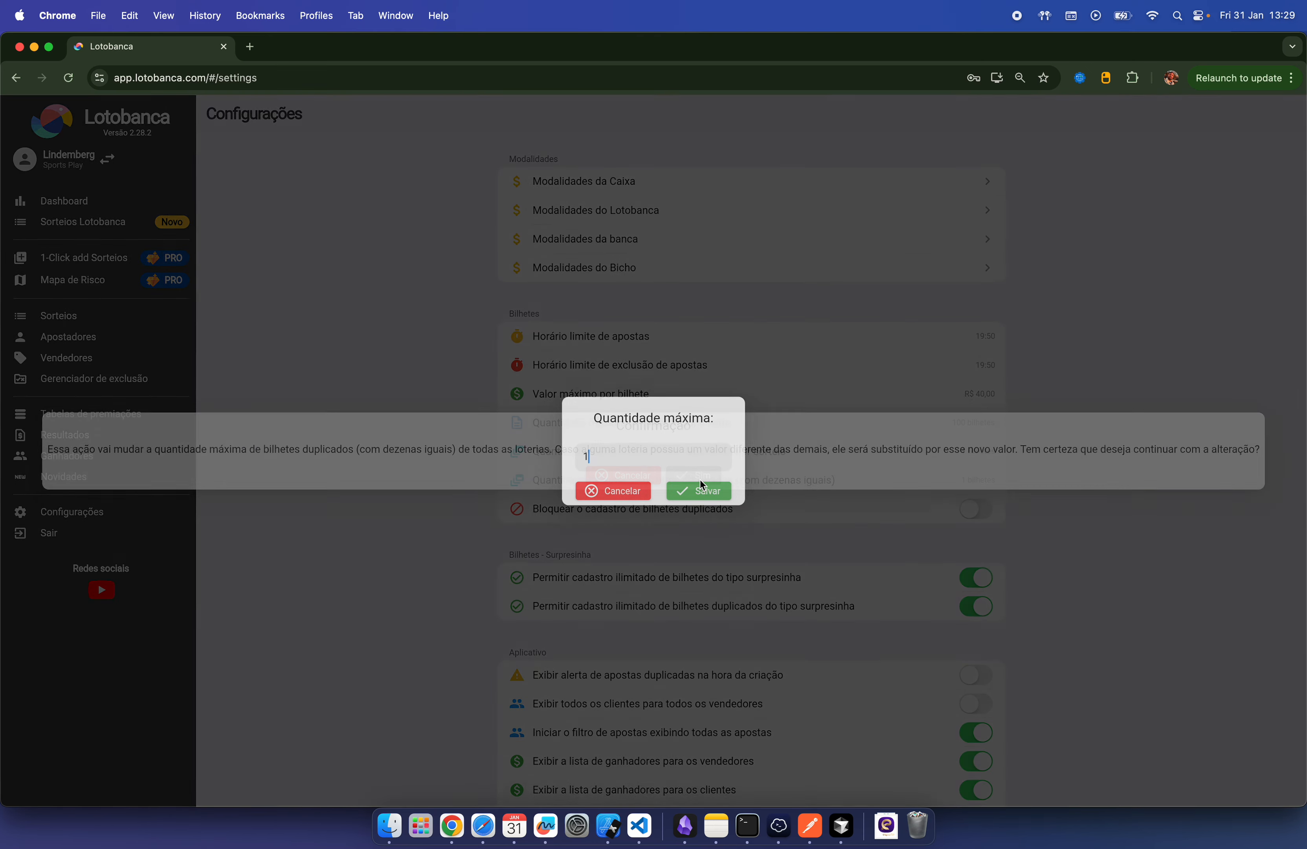
{"action": "type", "text": "0"}
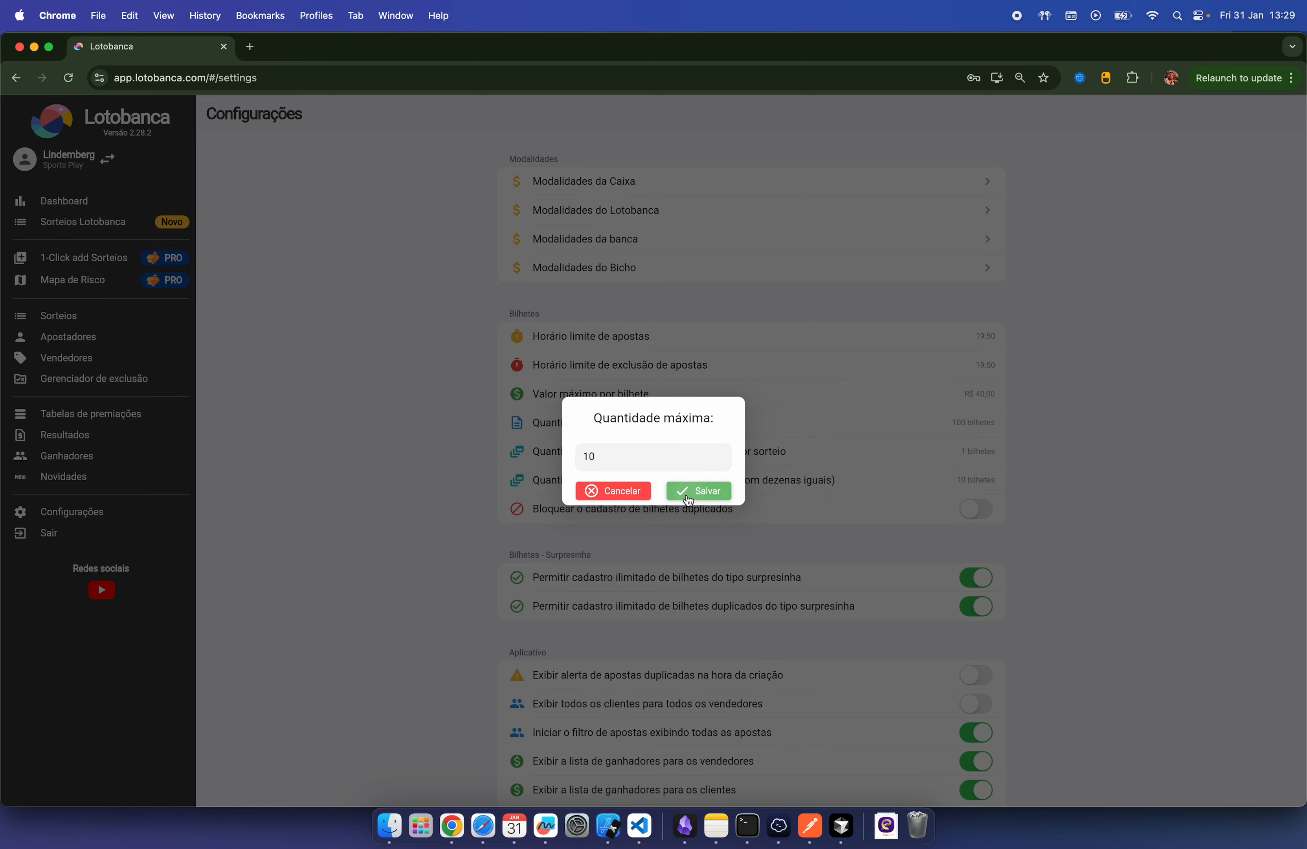
{"action": "left_click", "coordinate": [697, 490]}
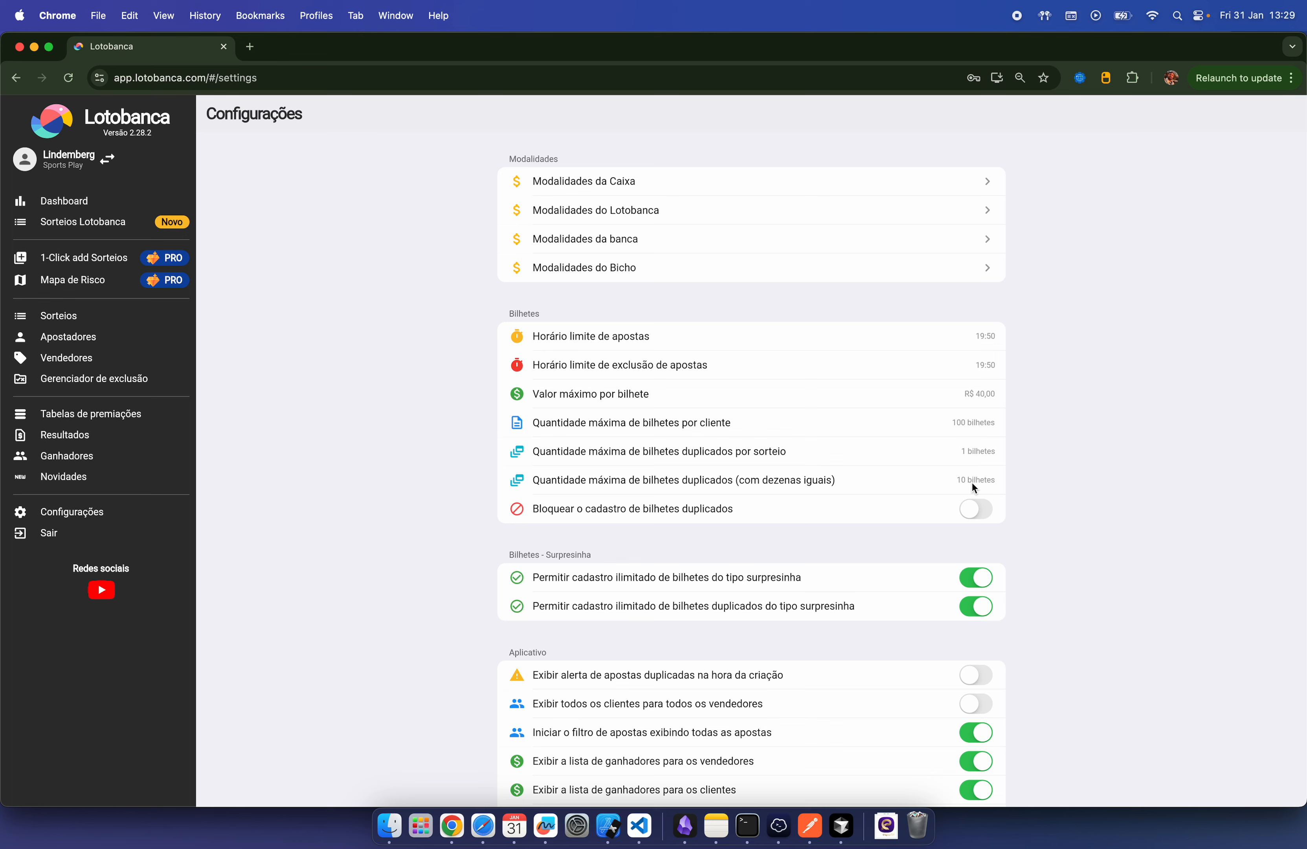
Step: Change the duplicated tickets per draw limit from 1 to 50 and save
{"action": "left_click", "coordinate": [980, 450]}
{"action": "left_click", "coordinate": [704, 474]}
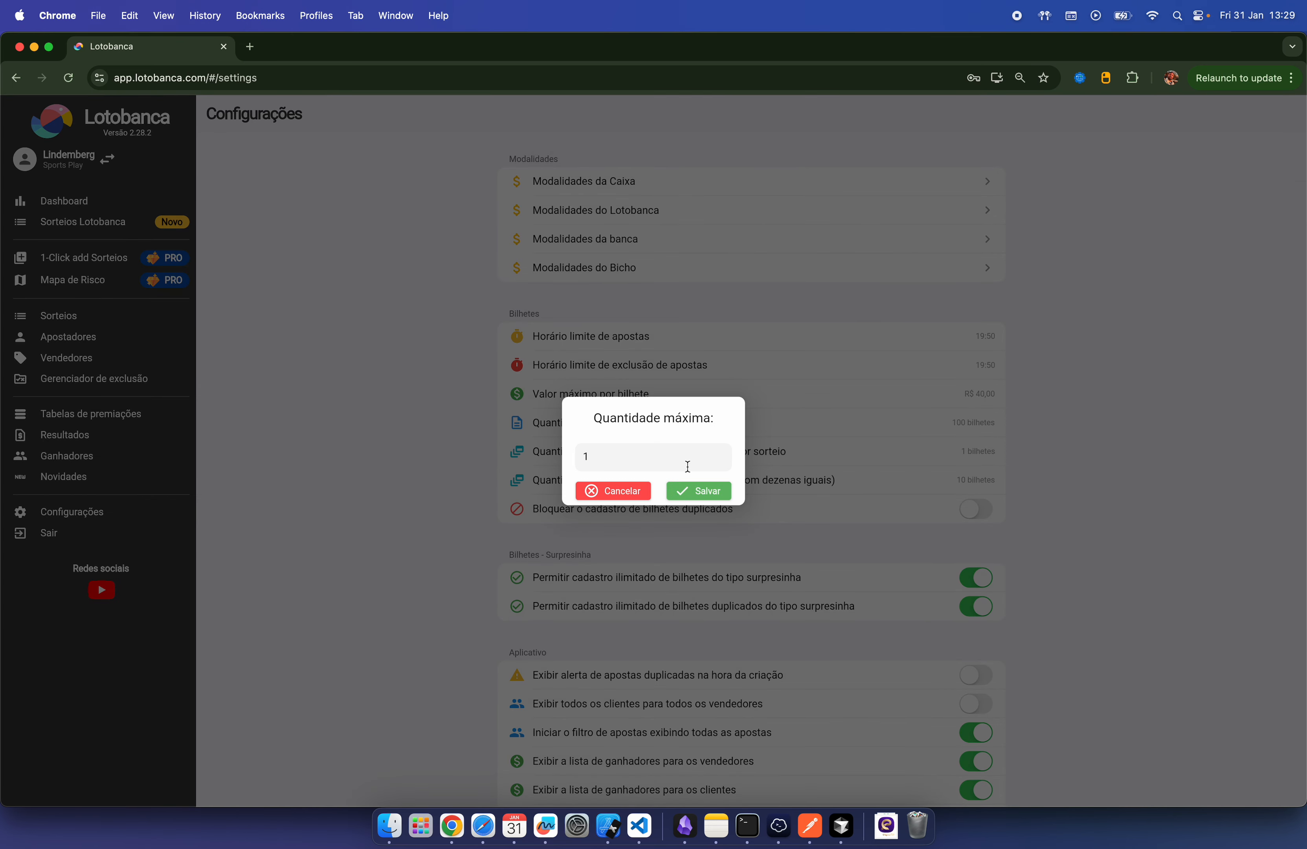
{"action": "key", "text": "BackSpace"}
{"action": "type", "text": "050"}
{"action": "left_click", "coordinate": [715, 498]}
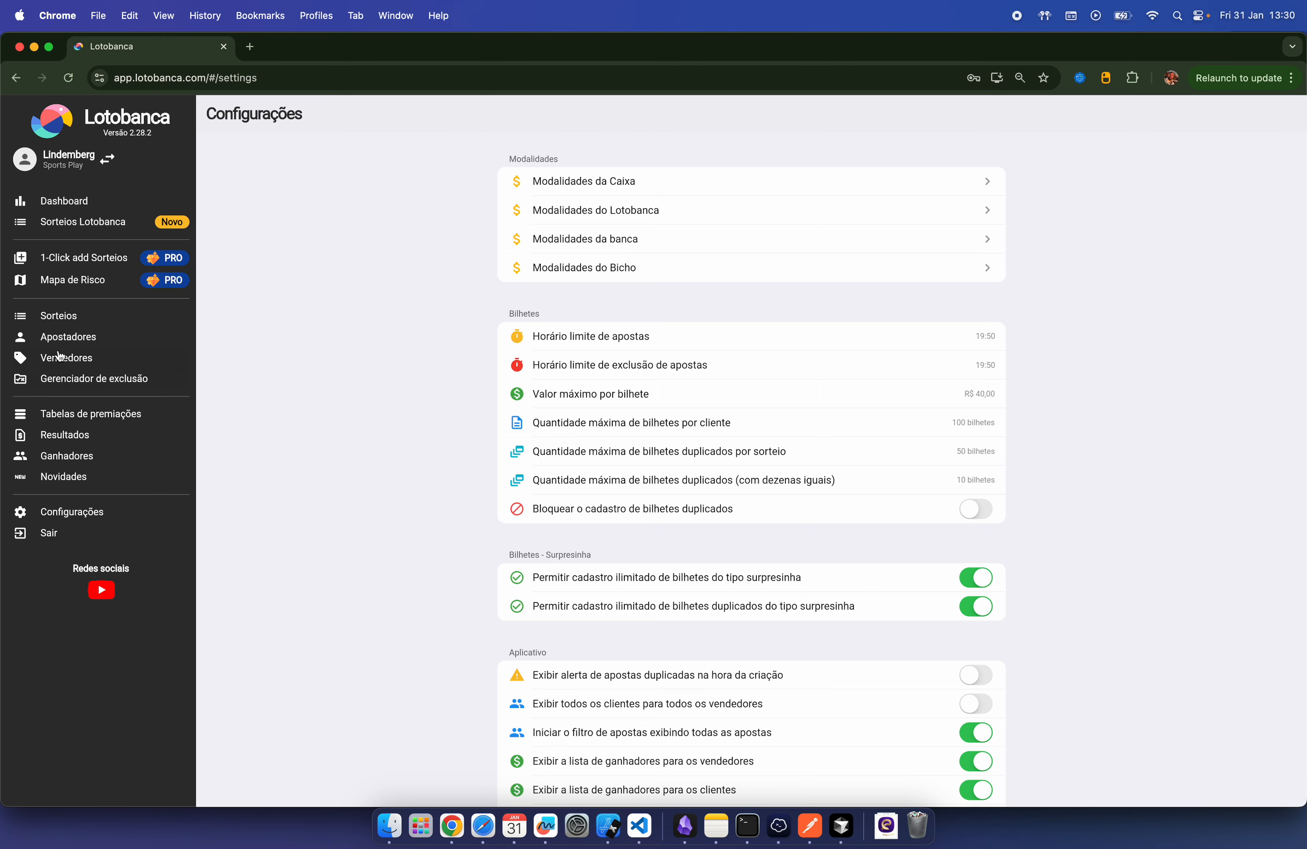
Step: Add a seller in Vendedores with name, phone, username and a 15,00 commission
{"action": "left_click", "coordinate": [67, 359]}
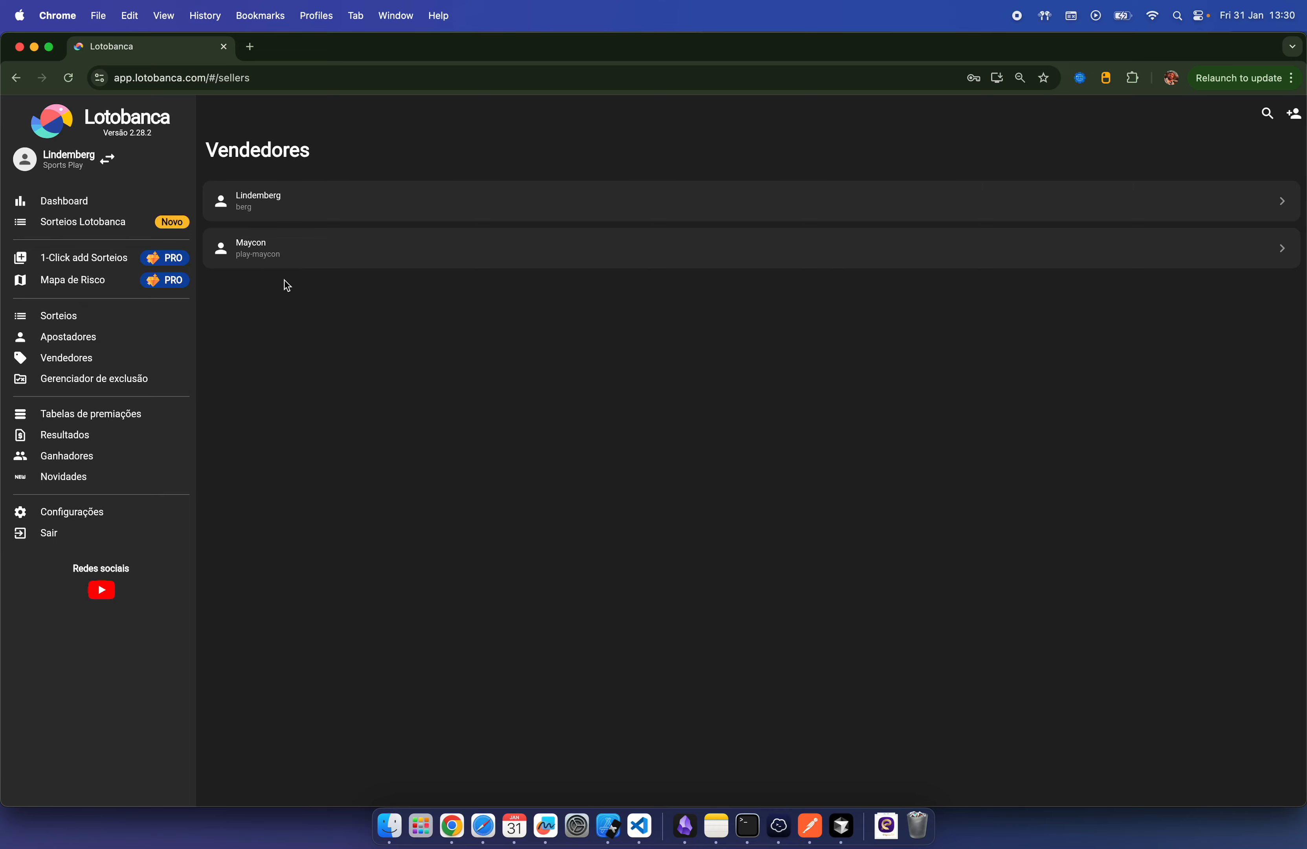
{"action": "left_click", "coordinate": [1295, 116]}
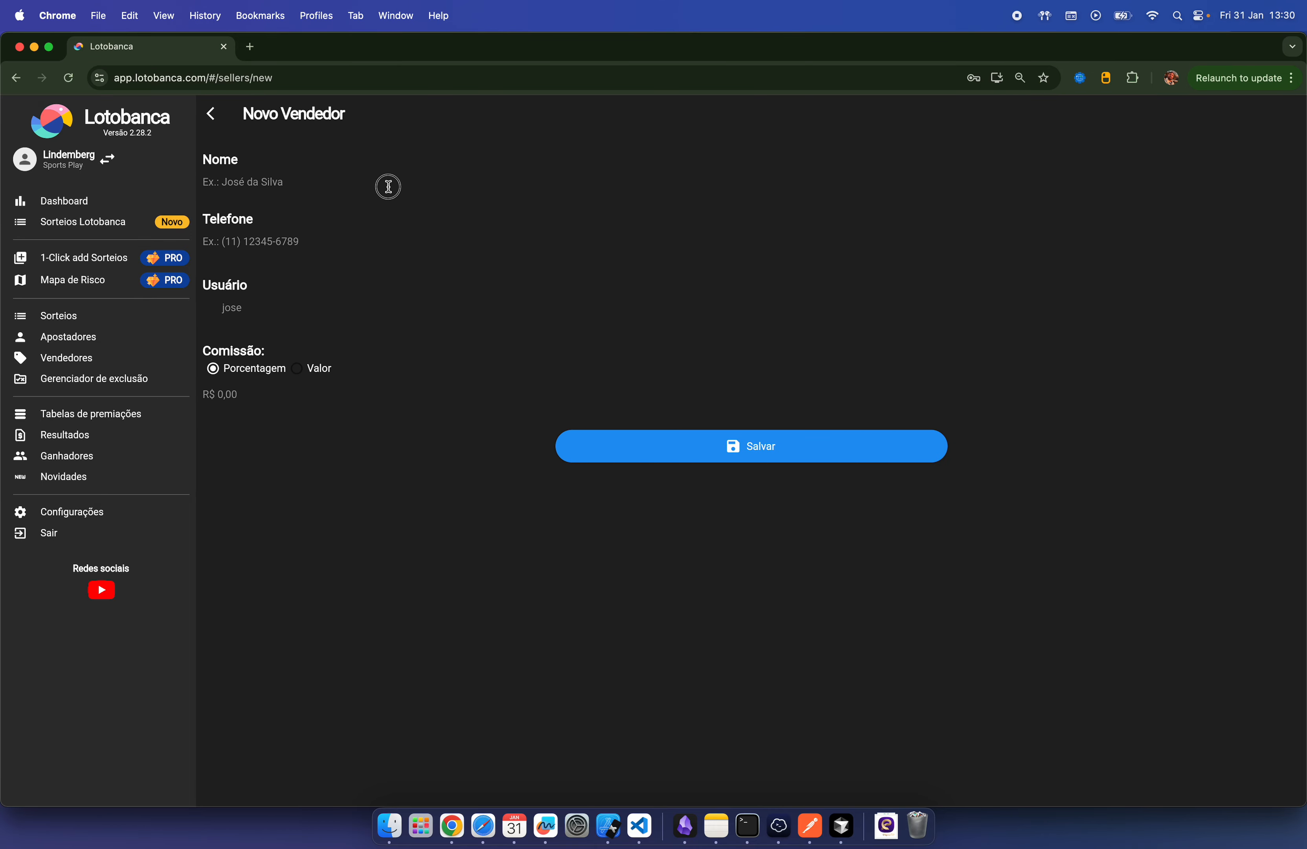
{"action": "type", "text": "Vendedor Fulano"}
{"action": "left_click", "coordinate": [406, 246]}
{"action": "type", "text": "99) 99999-9999"}
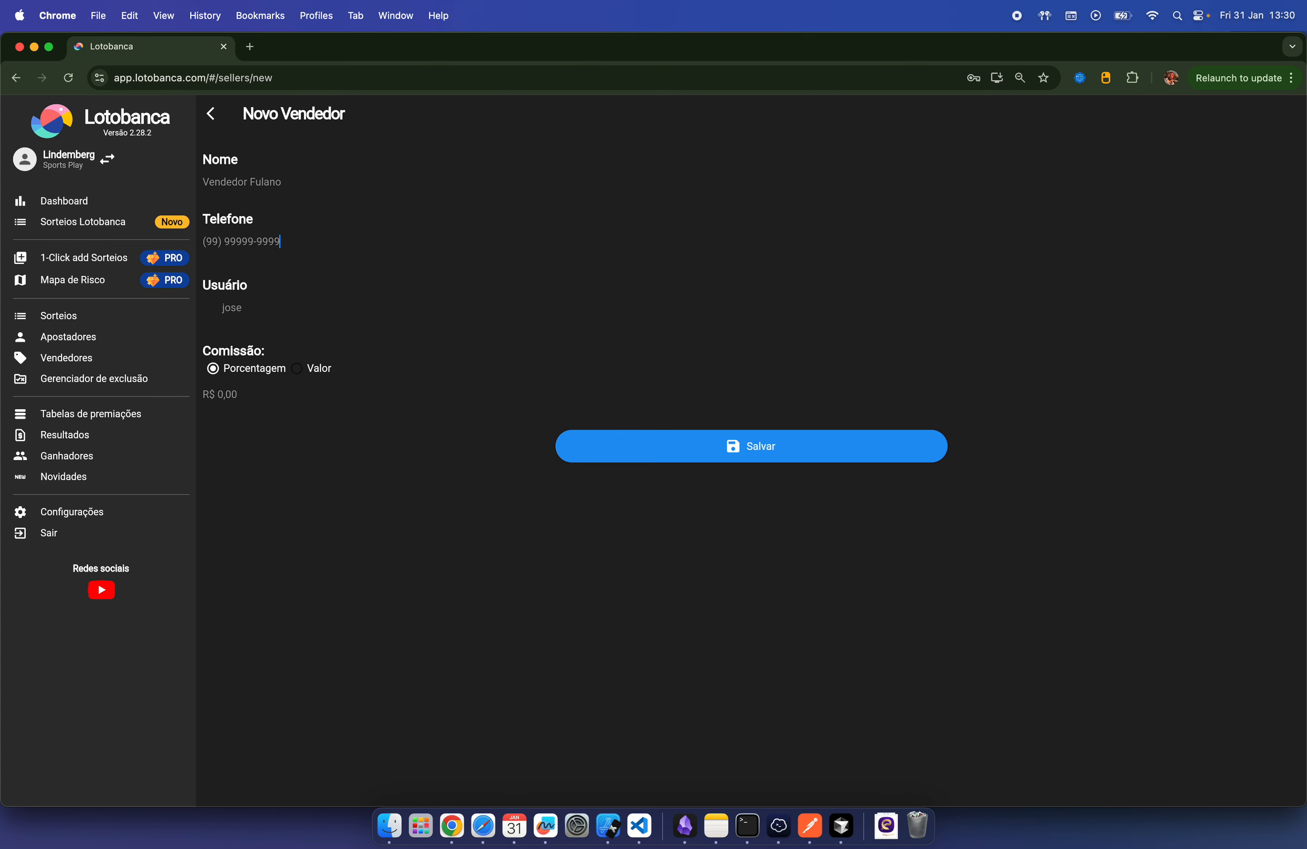
{"action": "left_click", "coordinate": [400, 307]}
{"action": "type", "text": "fulano"}
{"action": "left_click", "coordinate": [239, 404]}
{"action": "type", "text": "15,00"}
{"action": "left_click", "coordinate": [782, 455]}
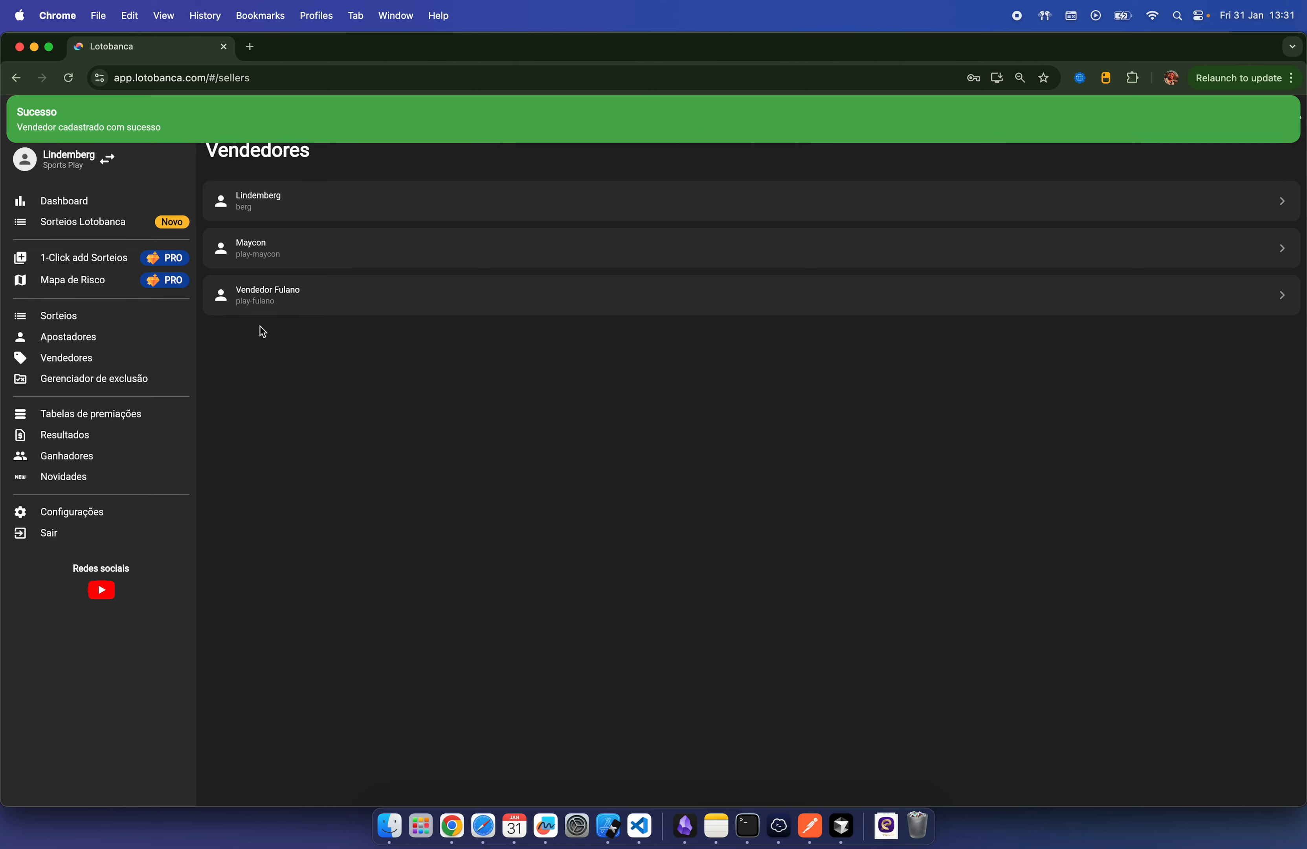
Step: Expand the new seller's card to see its username, Pix and 15% commission, then show bettors
{"action": "left_click", "coordinate": [312, 298]}
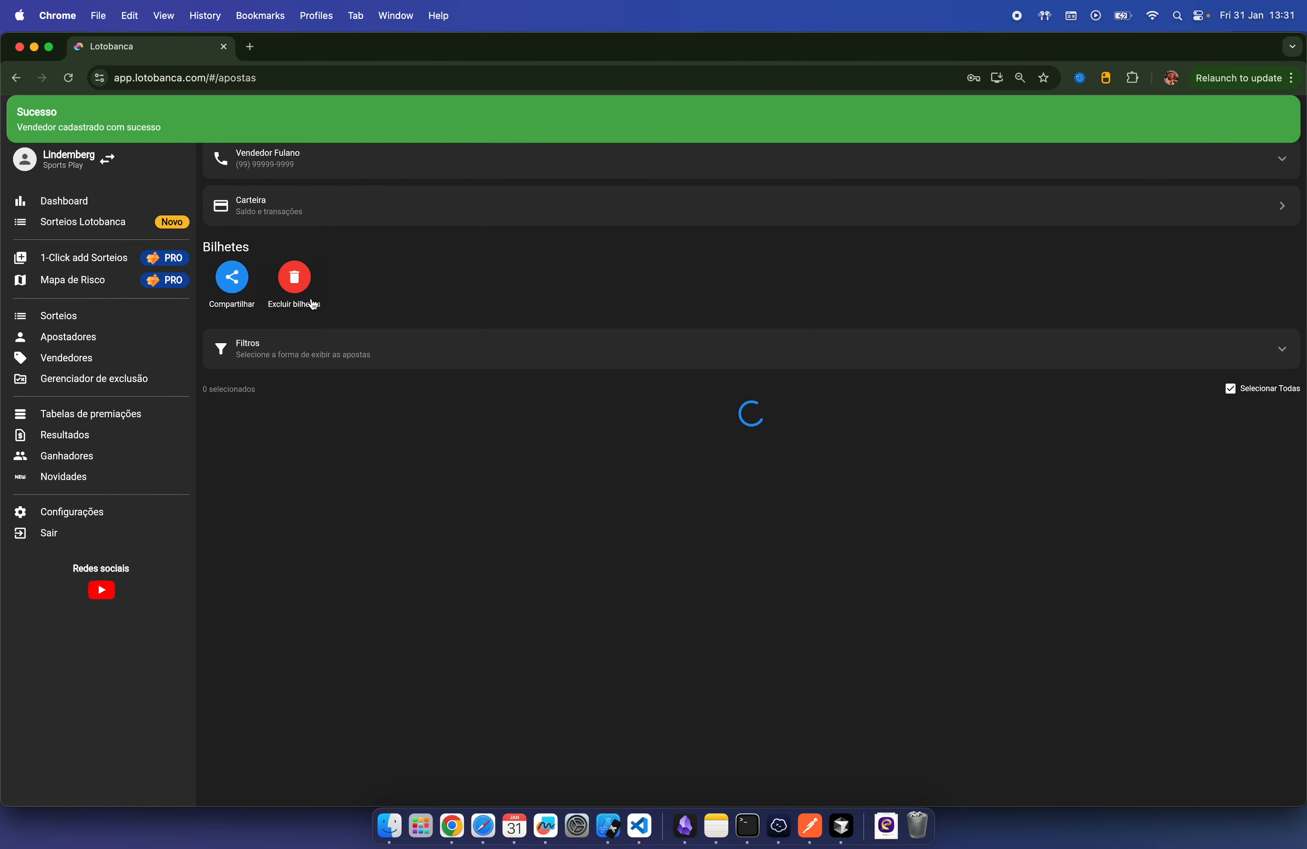
{"action": "left_click", "coordinate": [425, 105]}
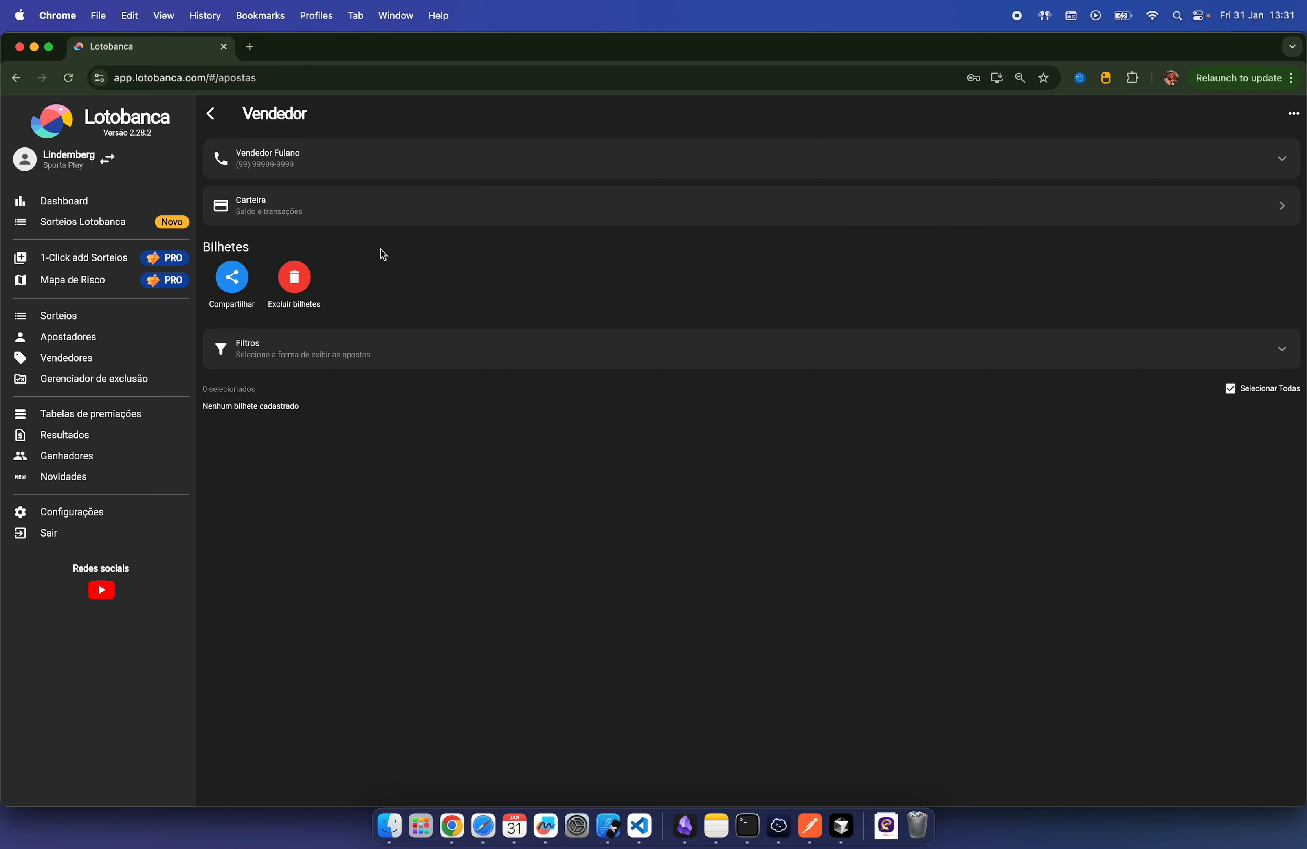
{"action": "left_click", "coordinate": [333, 162]}
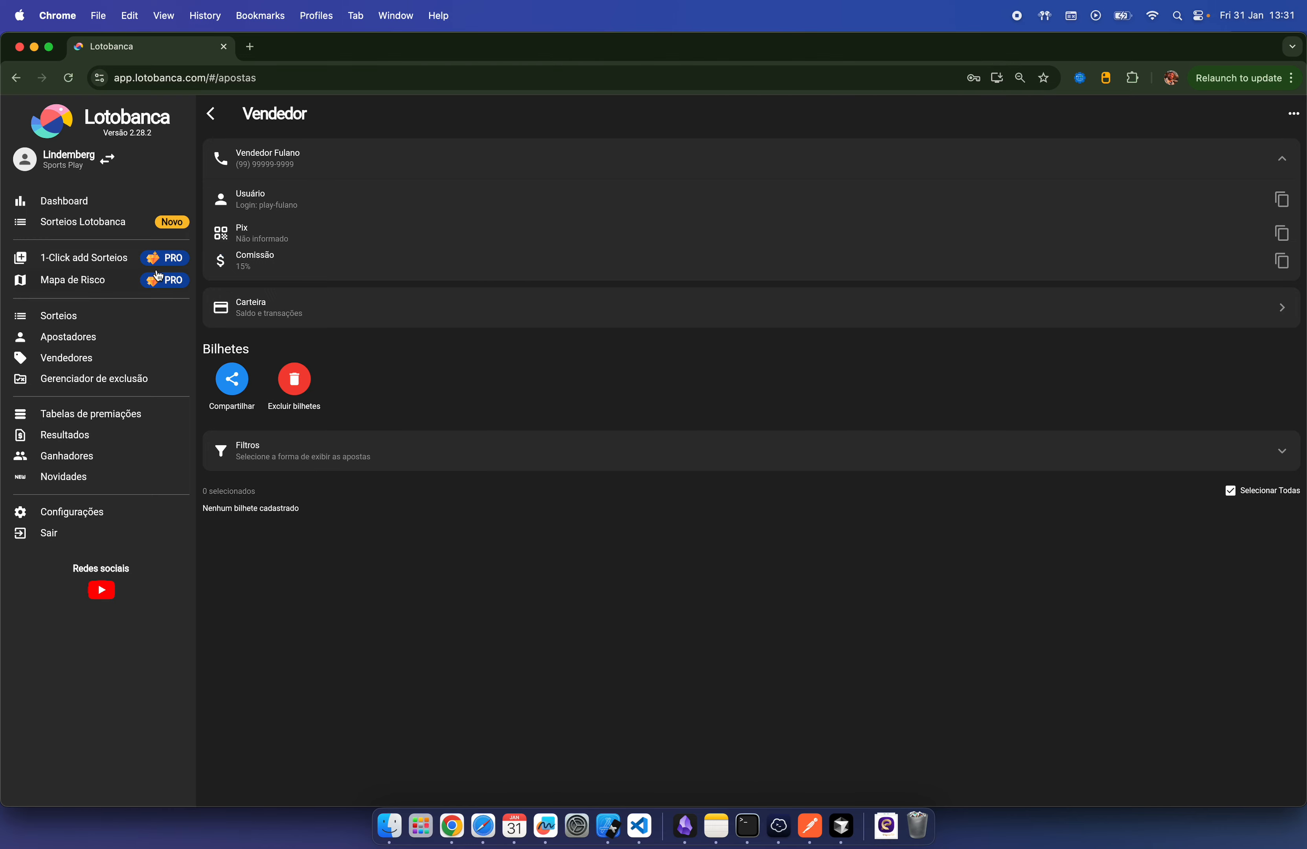
{"action": "left_click", "coordinate": [85, 336]}
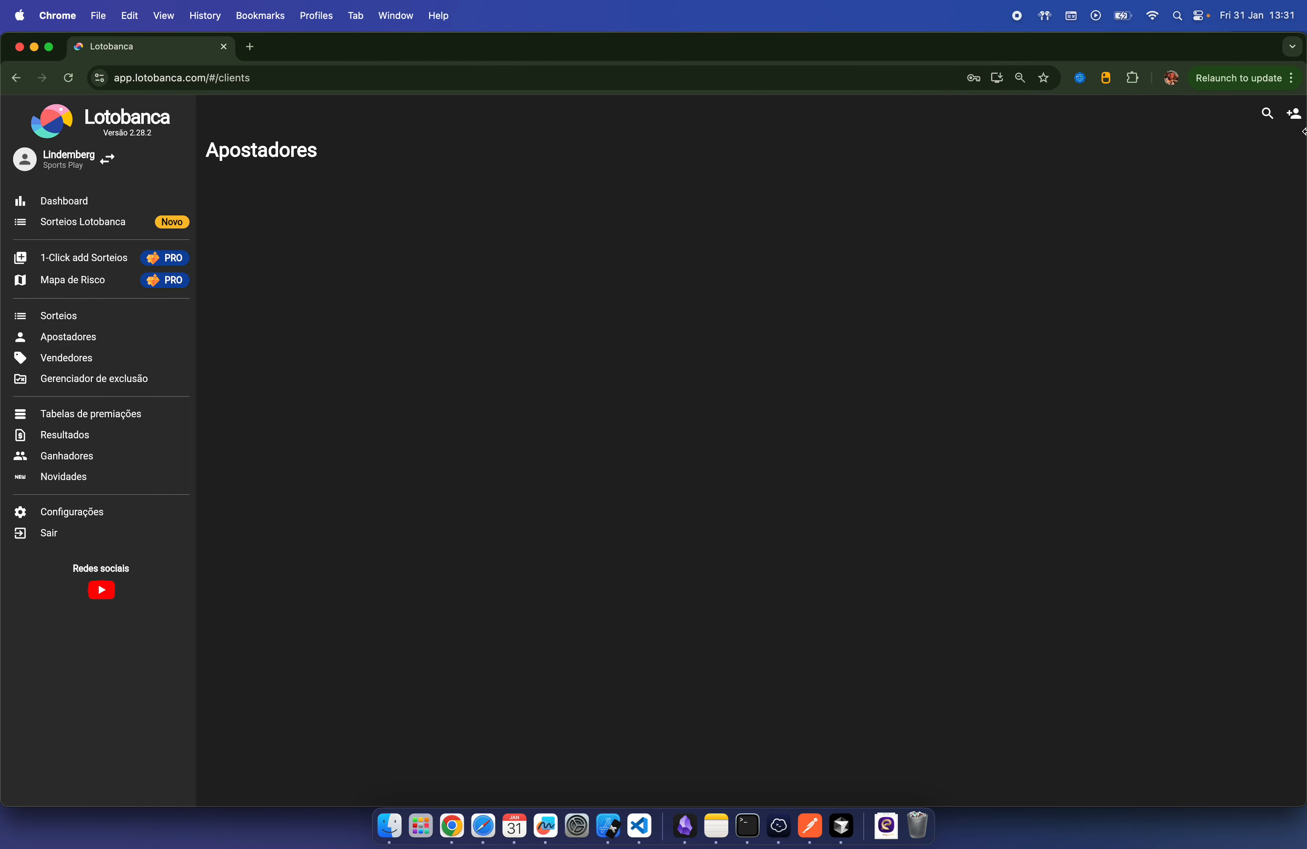
Step: Register bettor 'Teste' with a phone number and Pix key, try a ticket, then show Sorteios
{"action": "left_click", "coordinate": [1292, 115]}
{"action": "left_click", "coordinate": [560, 180]}
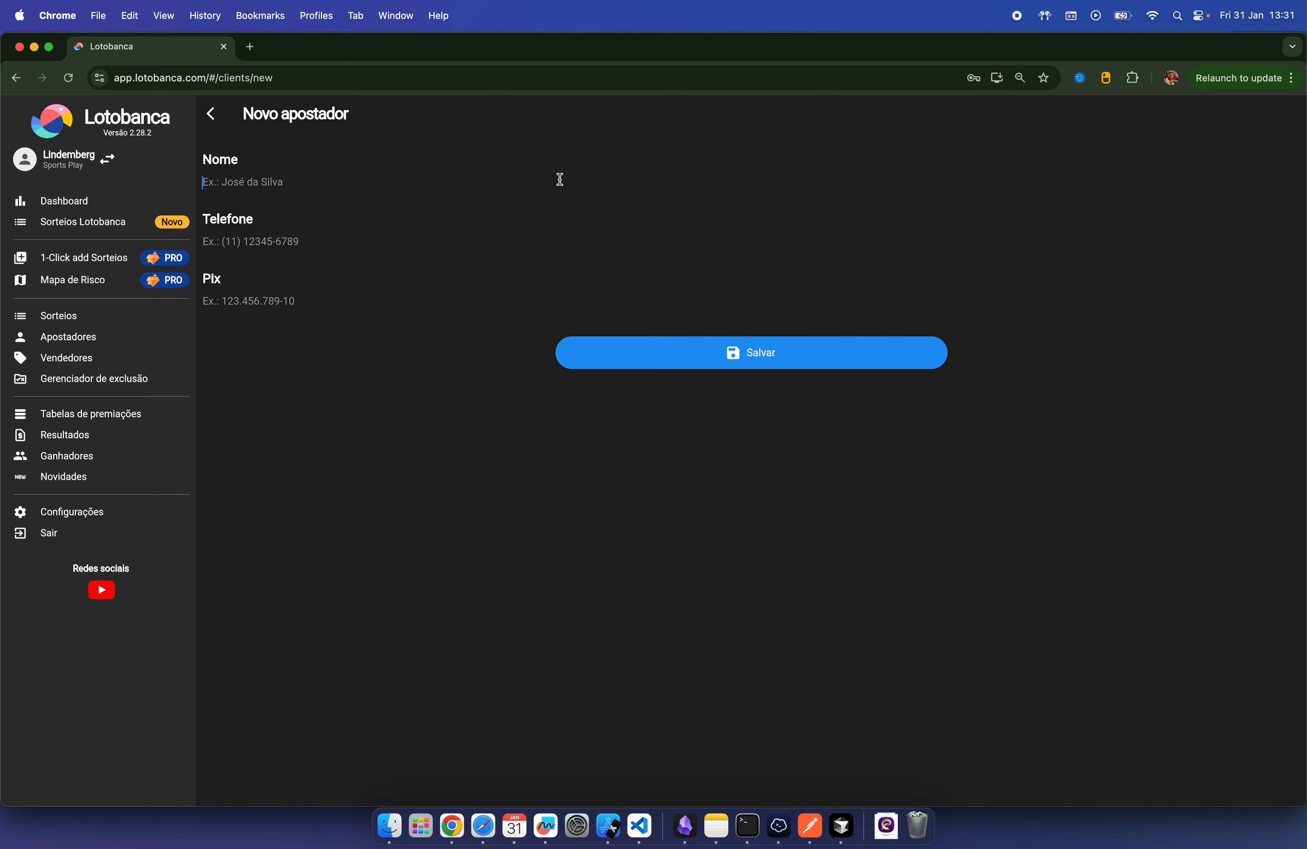
{"action": "type", "text": "Teste"}
{"action": "left_click", "coordinate": [541, 241]}
{"action": "left_click", "coordinate": [489, 294]}
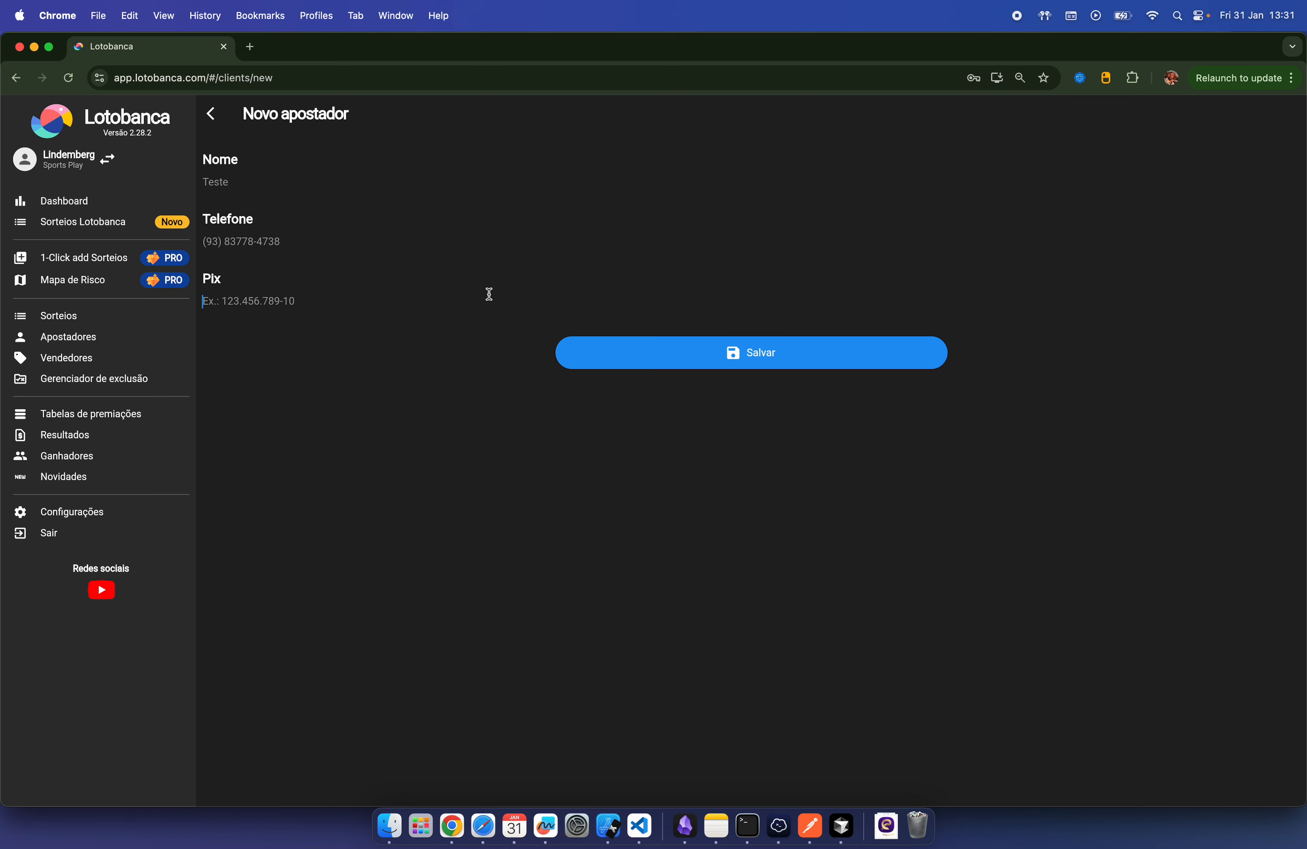
{"action": "left_click", "coordinate": [777, 359]}
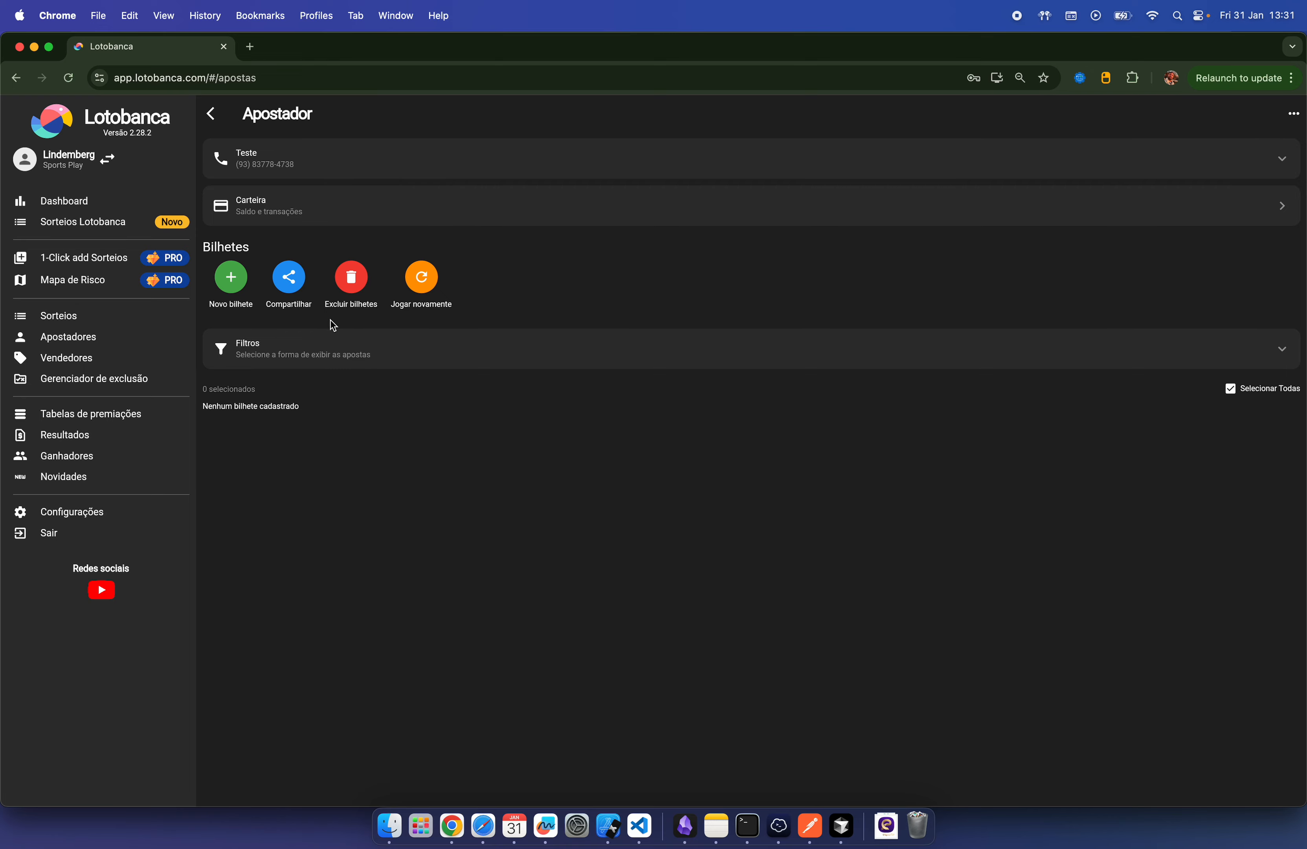
{"action": "left_click", "coordinate": [232, 279]}
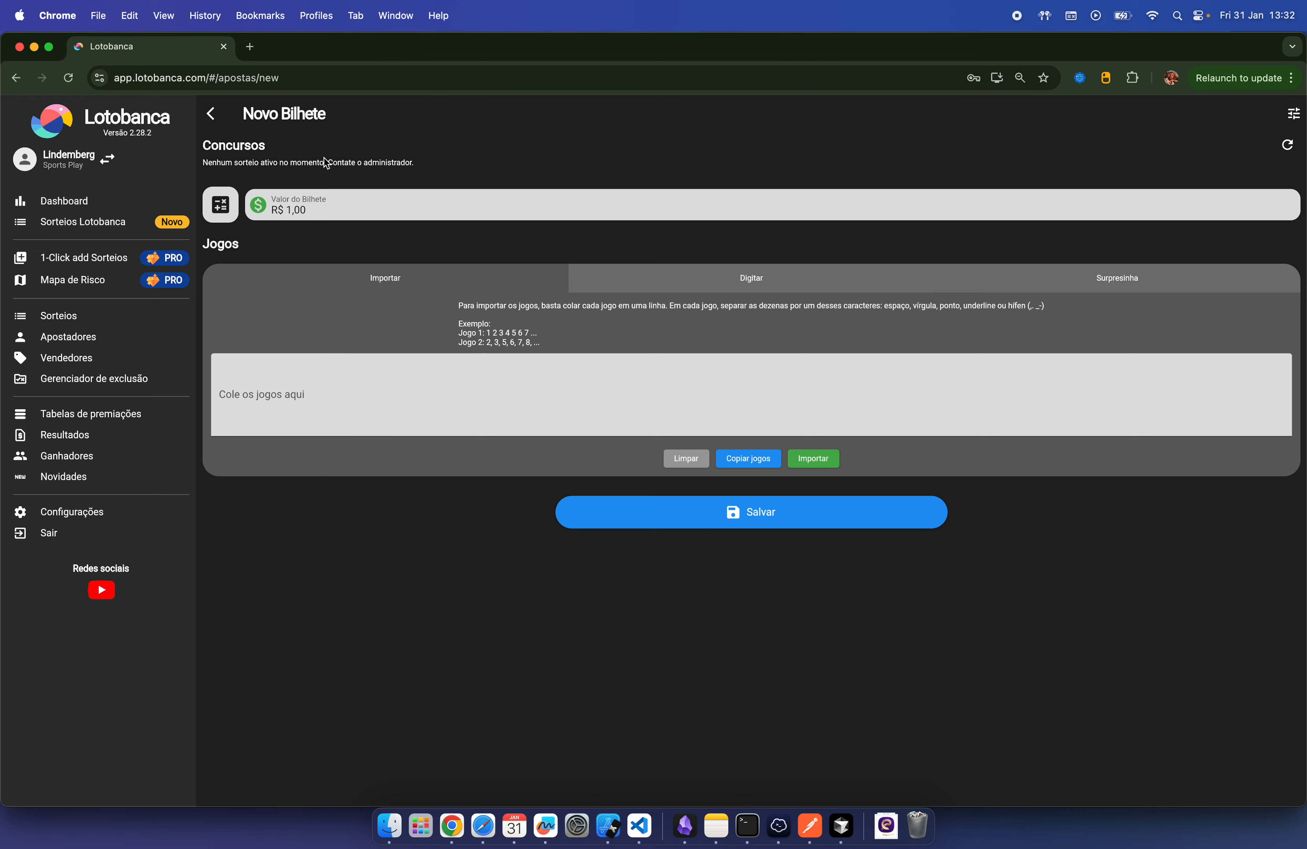
{"action": "left_click", "coordinate": [58, 317]}
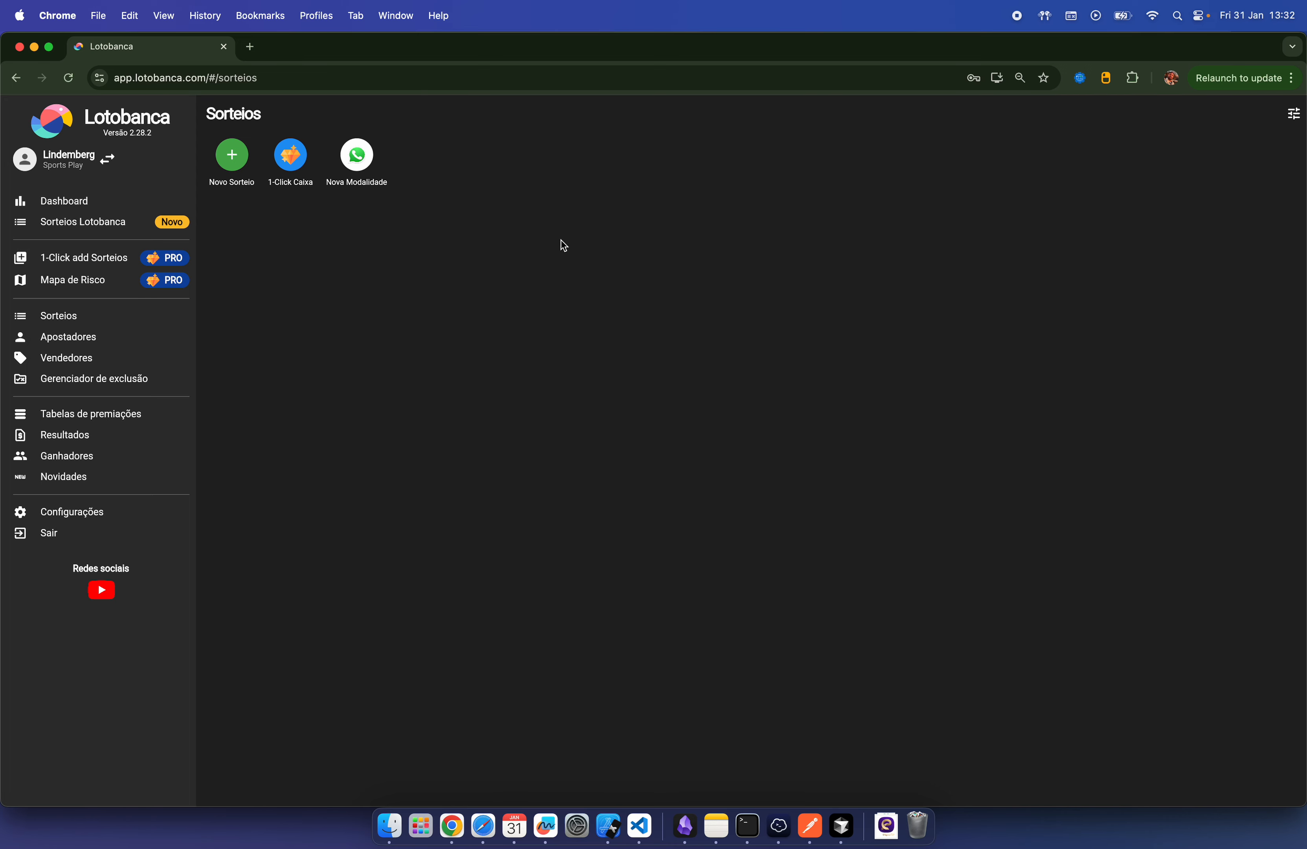
Step: Create a Caixa Lotofácil draw with Concurso 3000 and expand Outras opções
{"action": "left_click", "coordinate": [240, 160]}
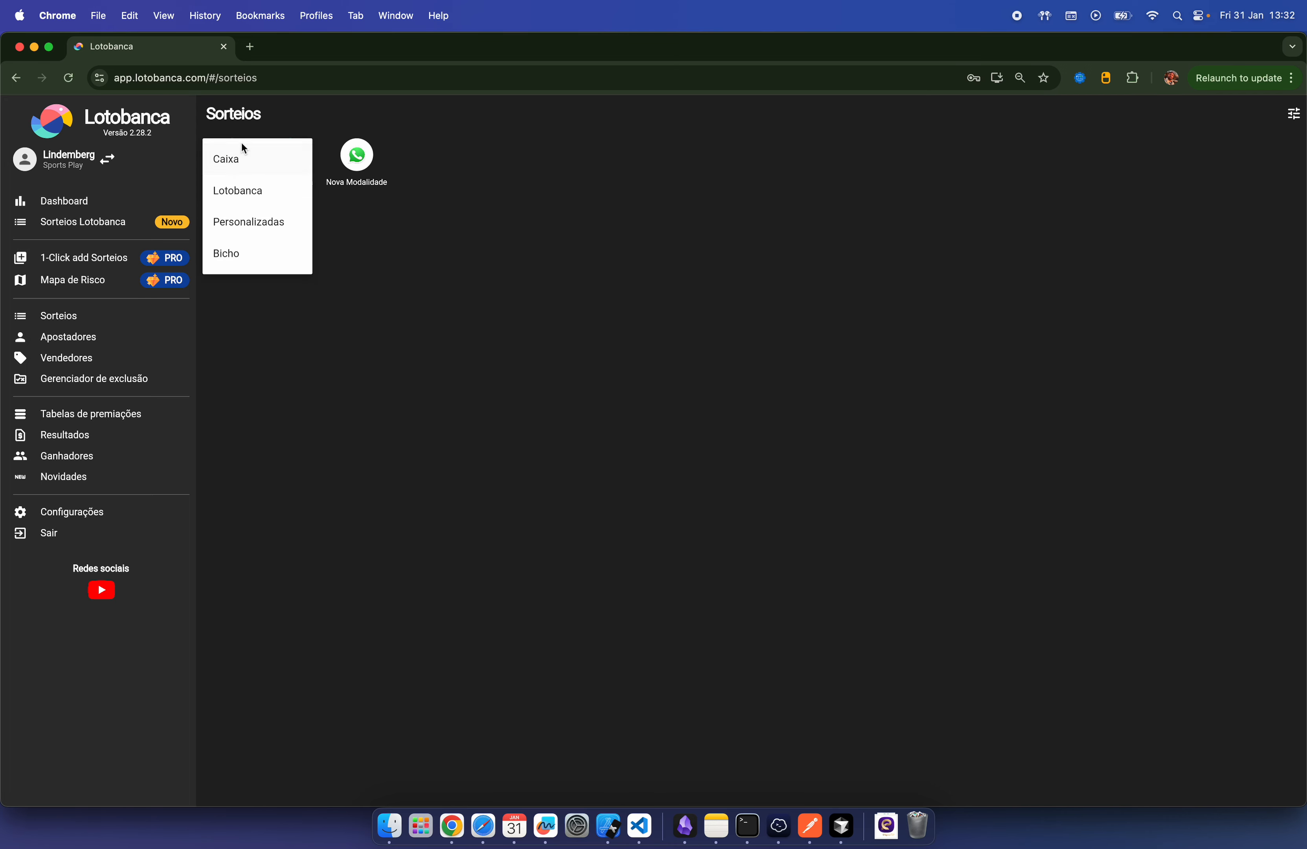
{"action": "left_click", "coordinate": [242, 161]}
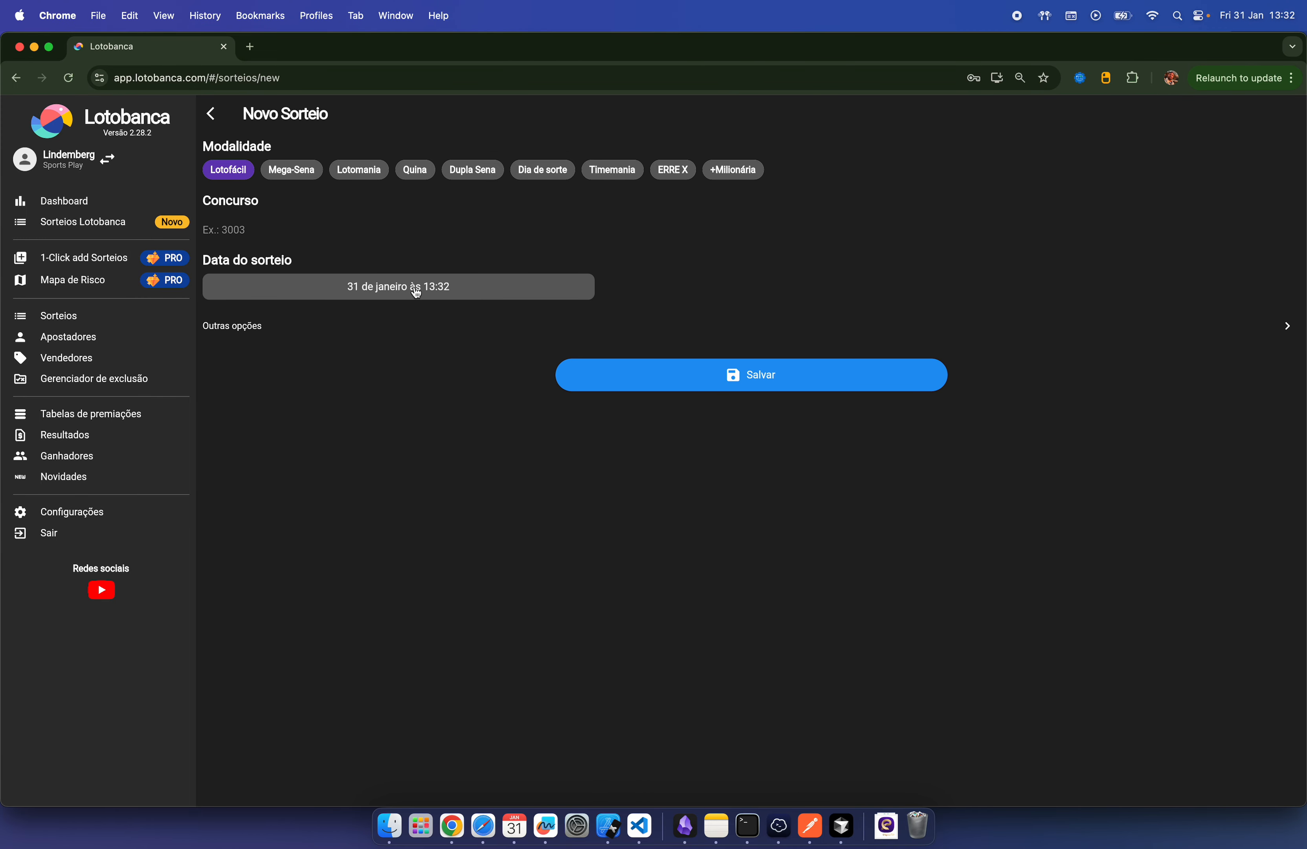
{"action": "left_click", "coordinate": [284, 222]}
{"action": "type", "text": "3000"}
{"action": "left_click", "coordinate": [1289, 329]}
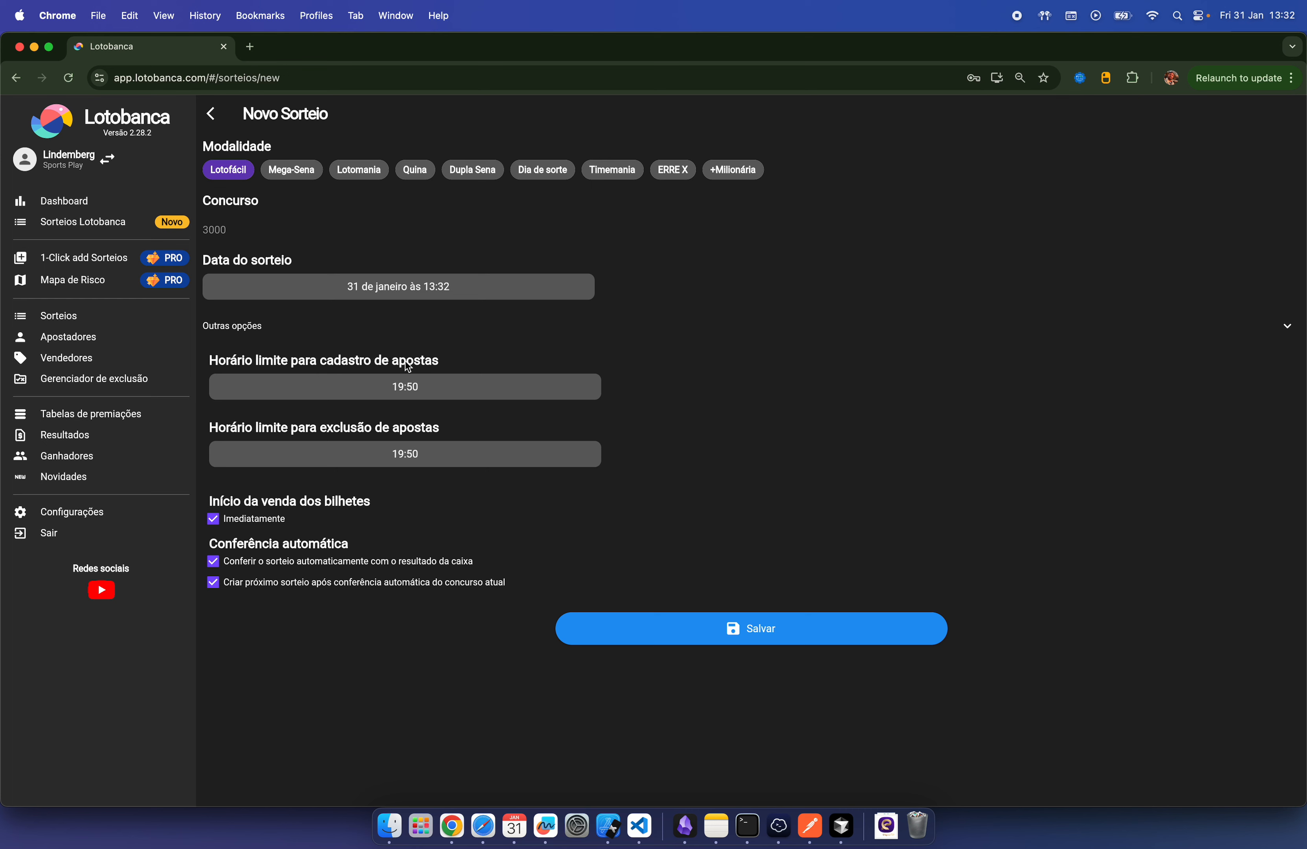
Step: Set Horário limite para cadastro to 16:50 using the clock picker
{"action": "left_click", "coordinate": [414, 385]}
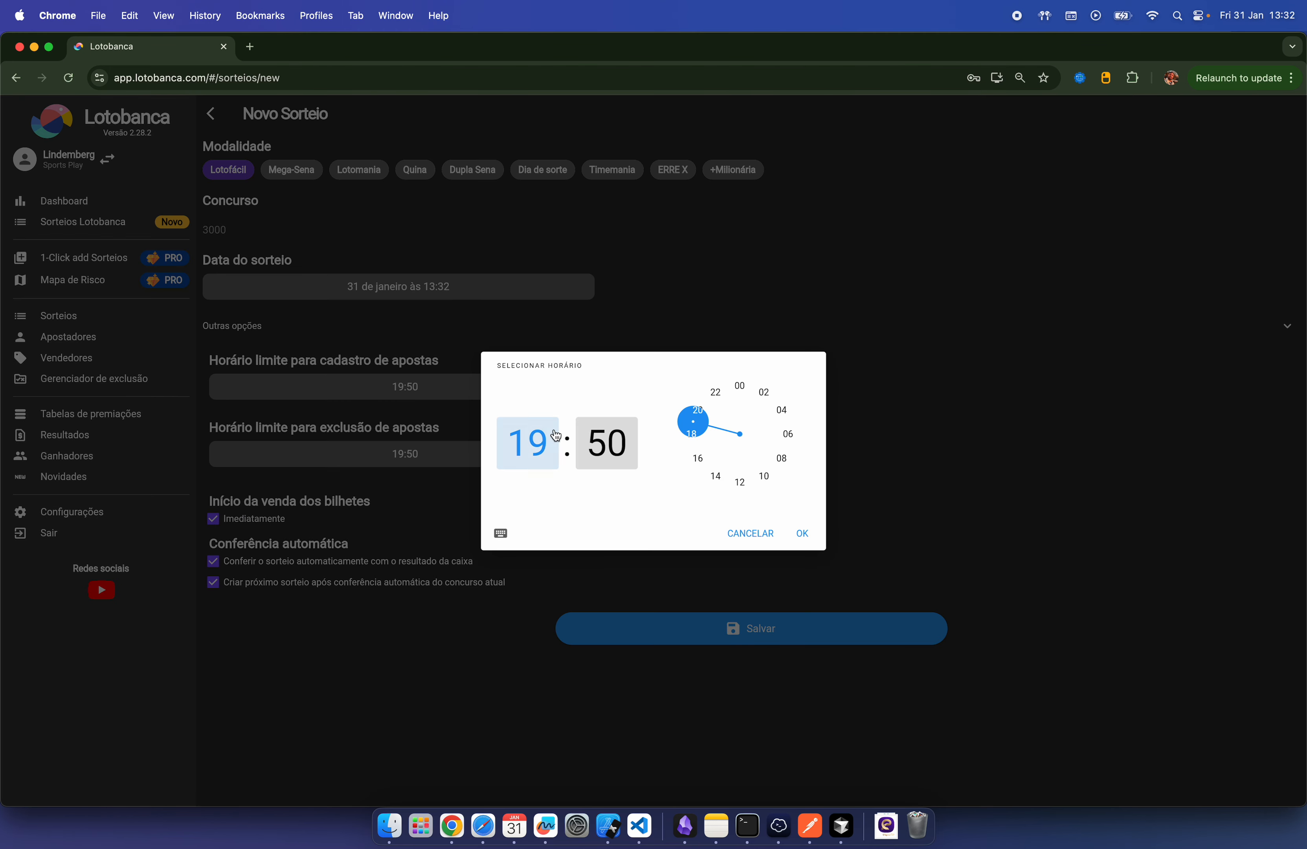
{"action": "left_click_drag", "start_coordinate": [693, 424], "coordinate": [693, 454]}
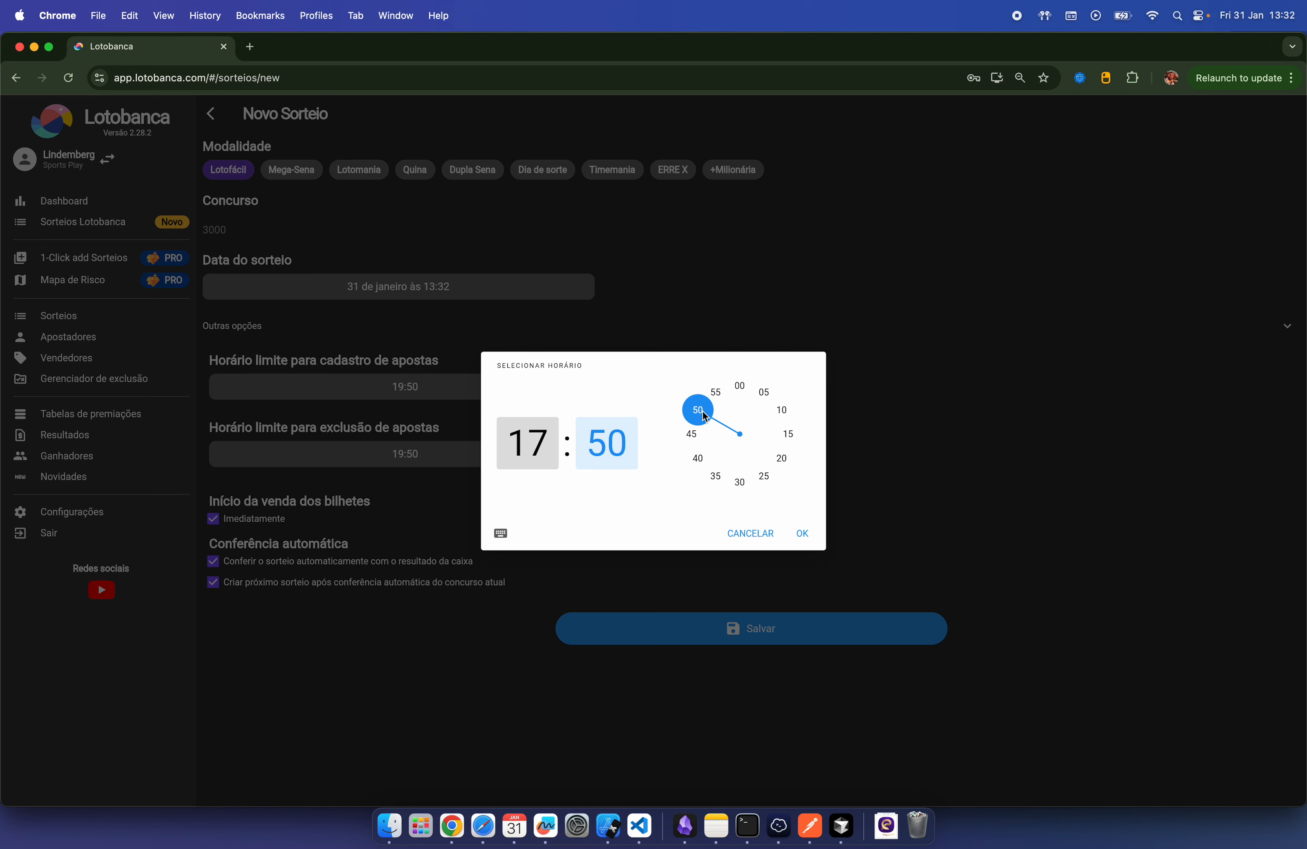
{"action": "left_click", "coordinate": [548, 449]}
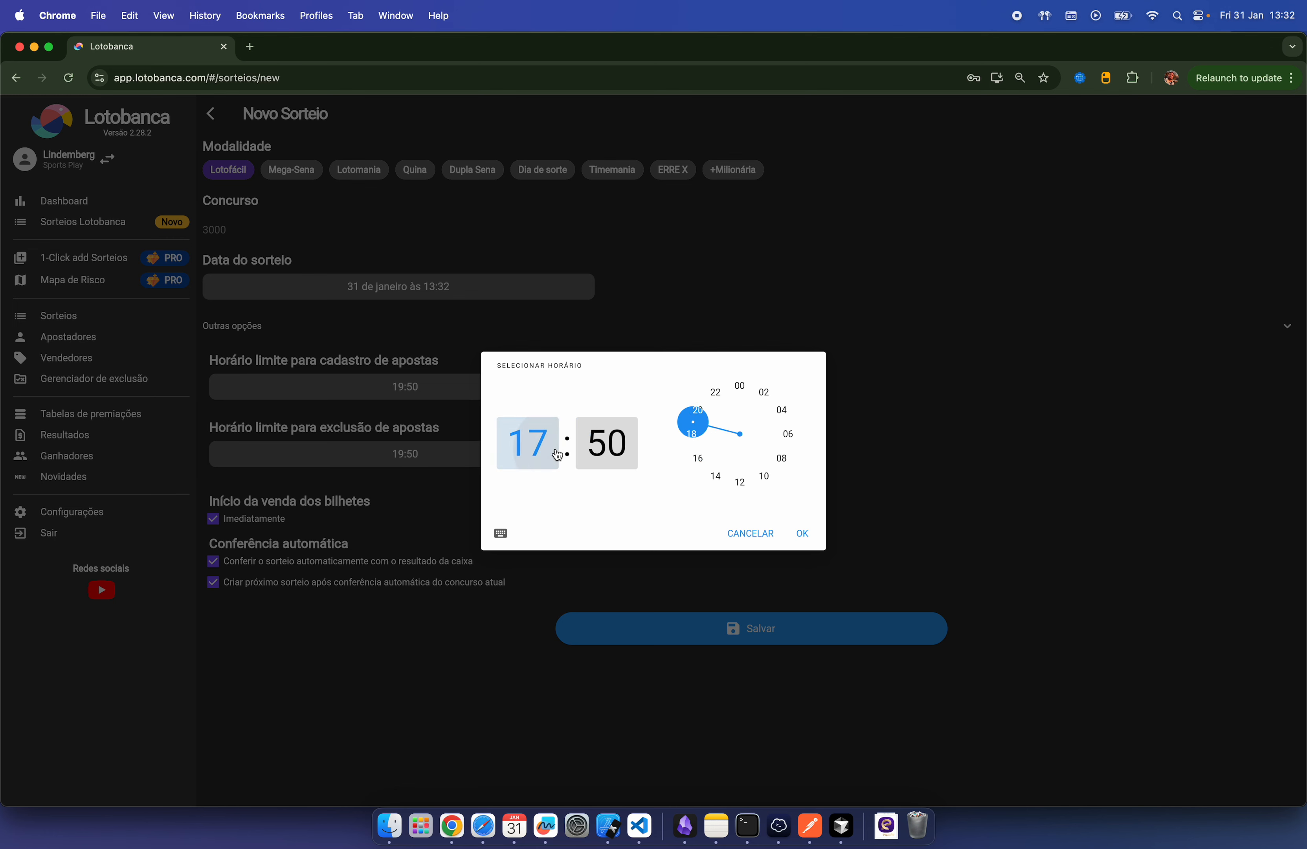
{"action": "left_click", "coordinate": [698, 455]}
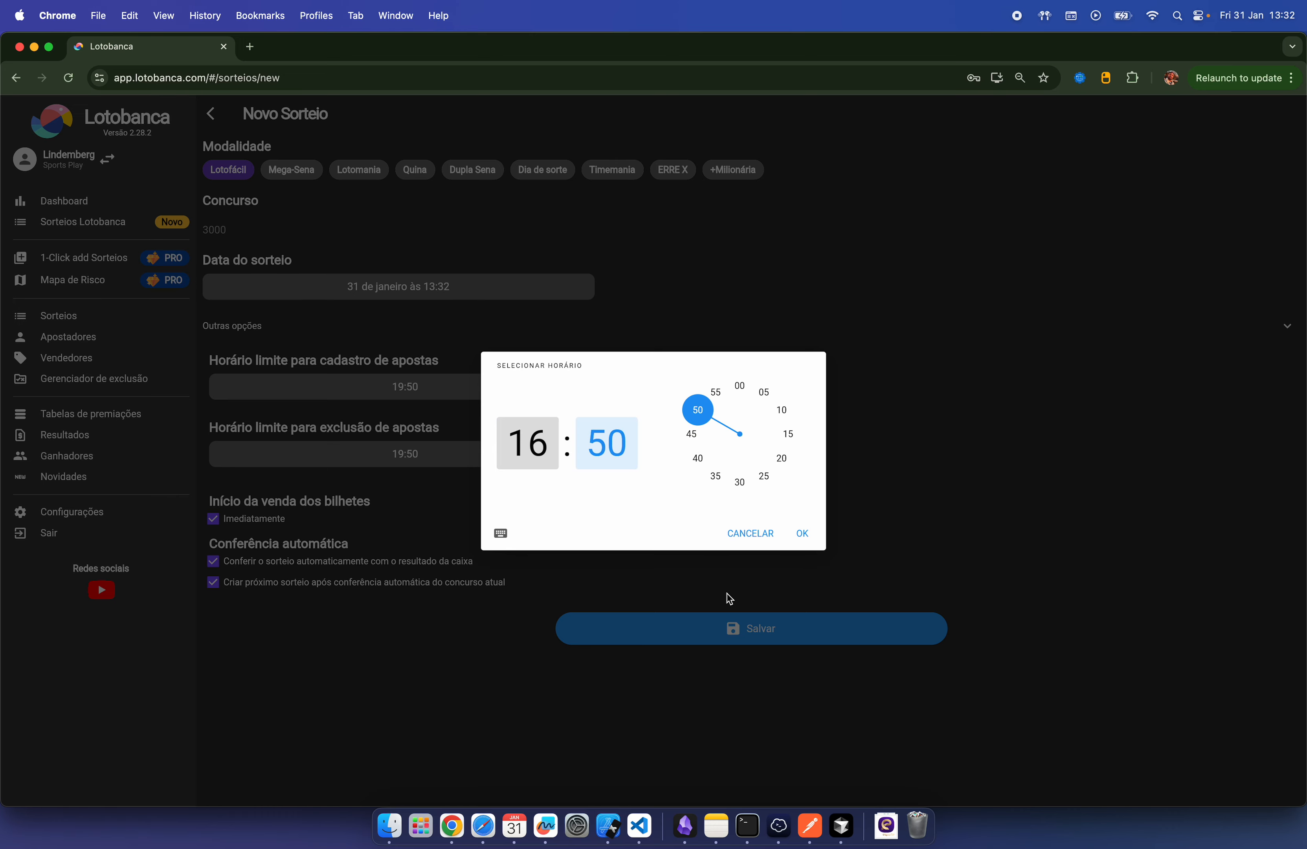
{"action": "left_click", "coordinate": [803, 533]}
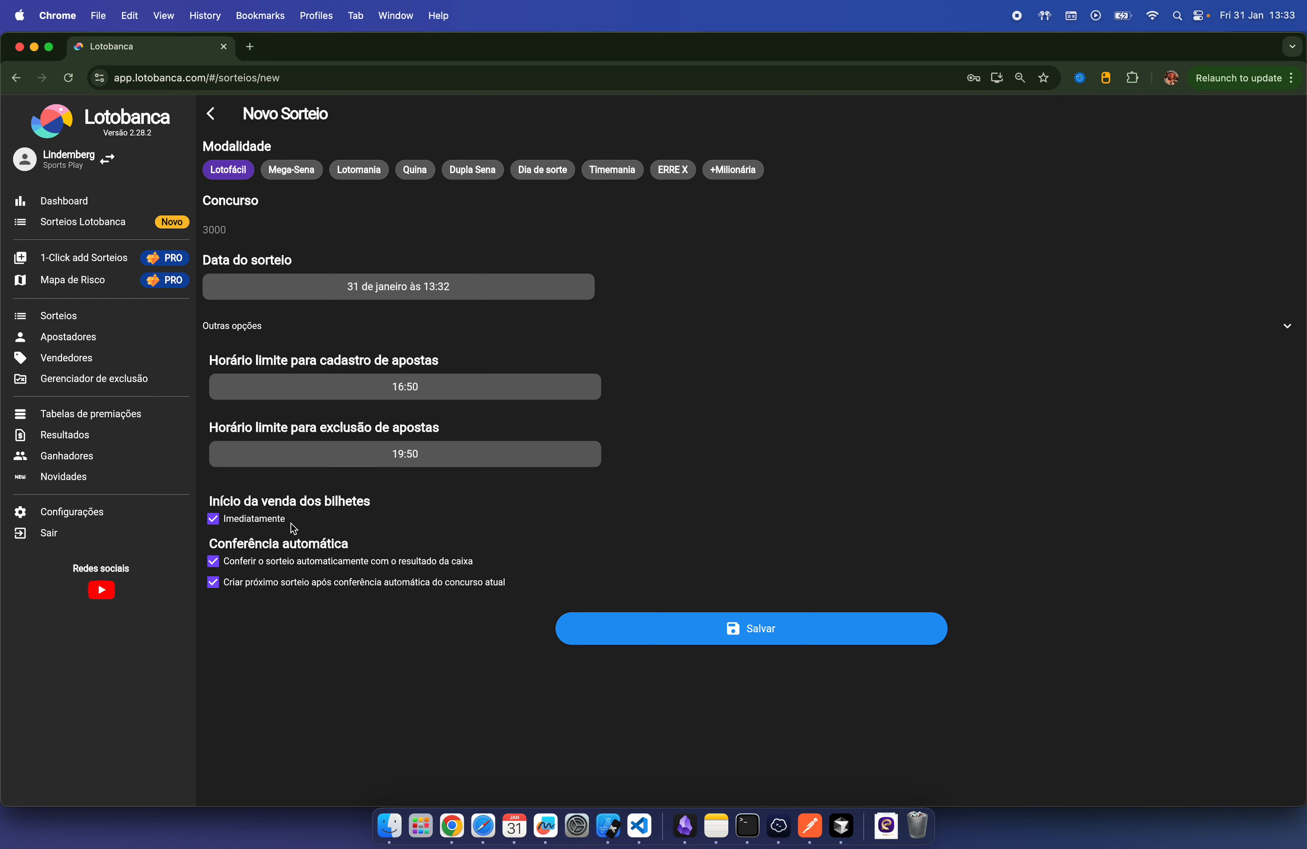
Step: Keep Imediatamente on and save Lotofácil draw 3000
{"action": "left_click", "coordinate": [215, 520]}
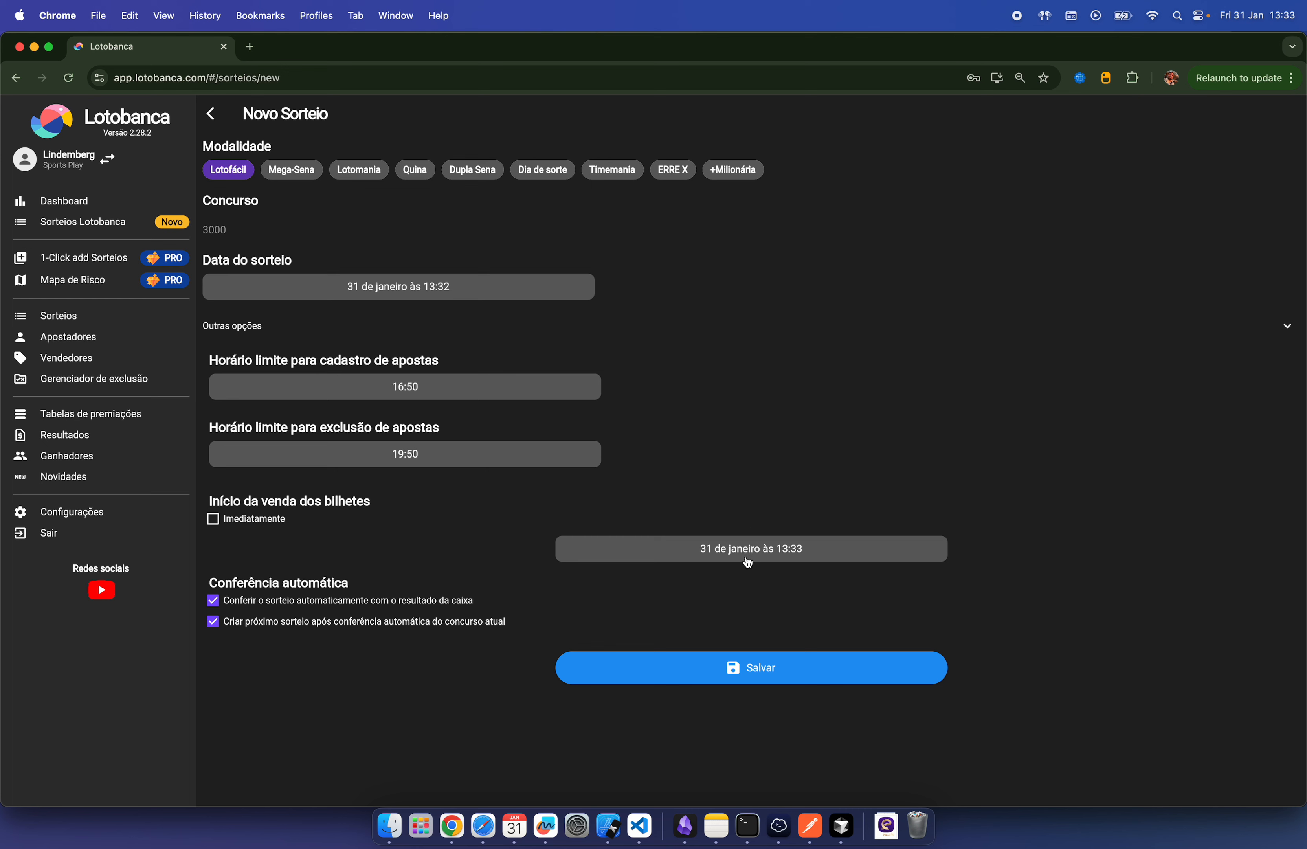
{"action": "left_click", "coordinate": [213, 519]}
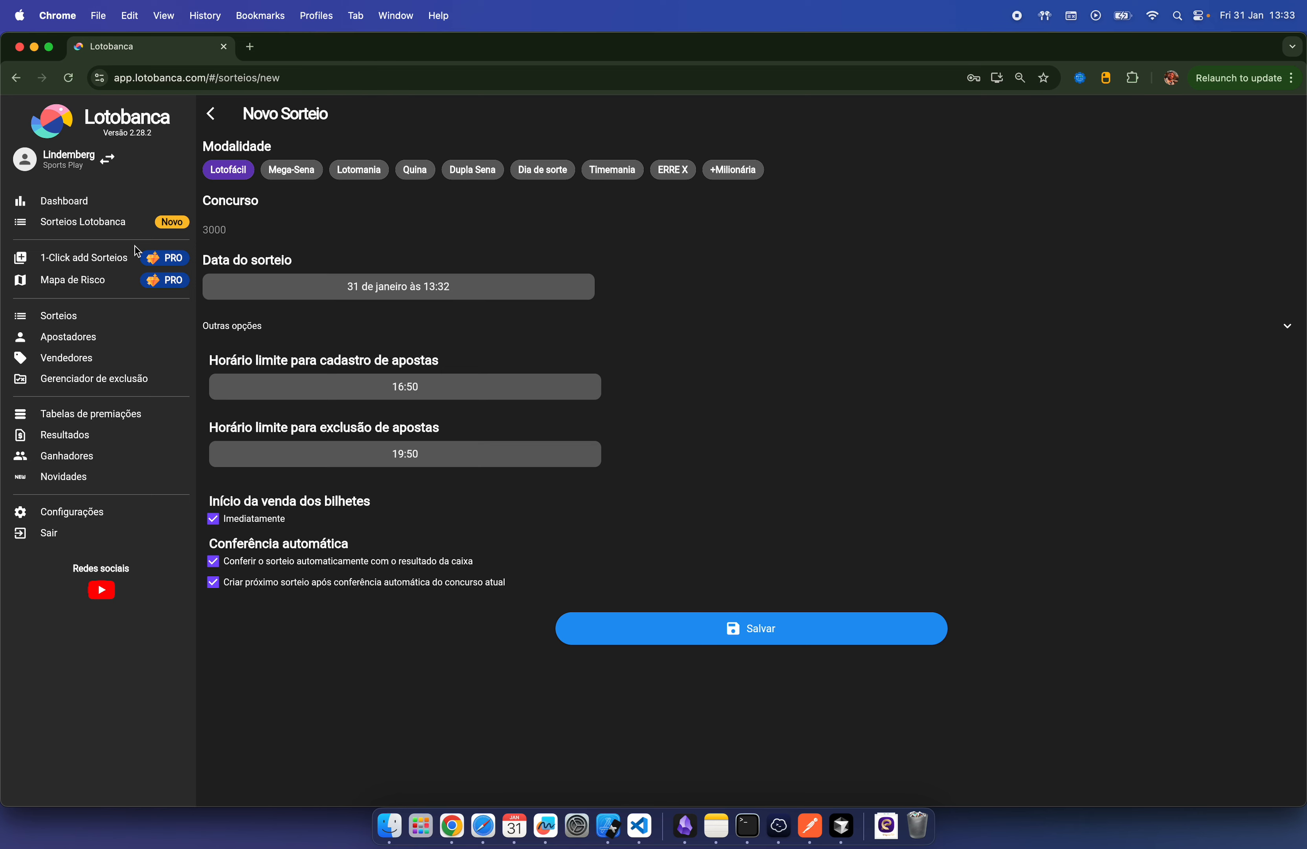
{"action": "left_click", "coordinate": [804, 636]}
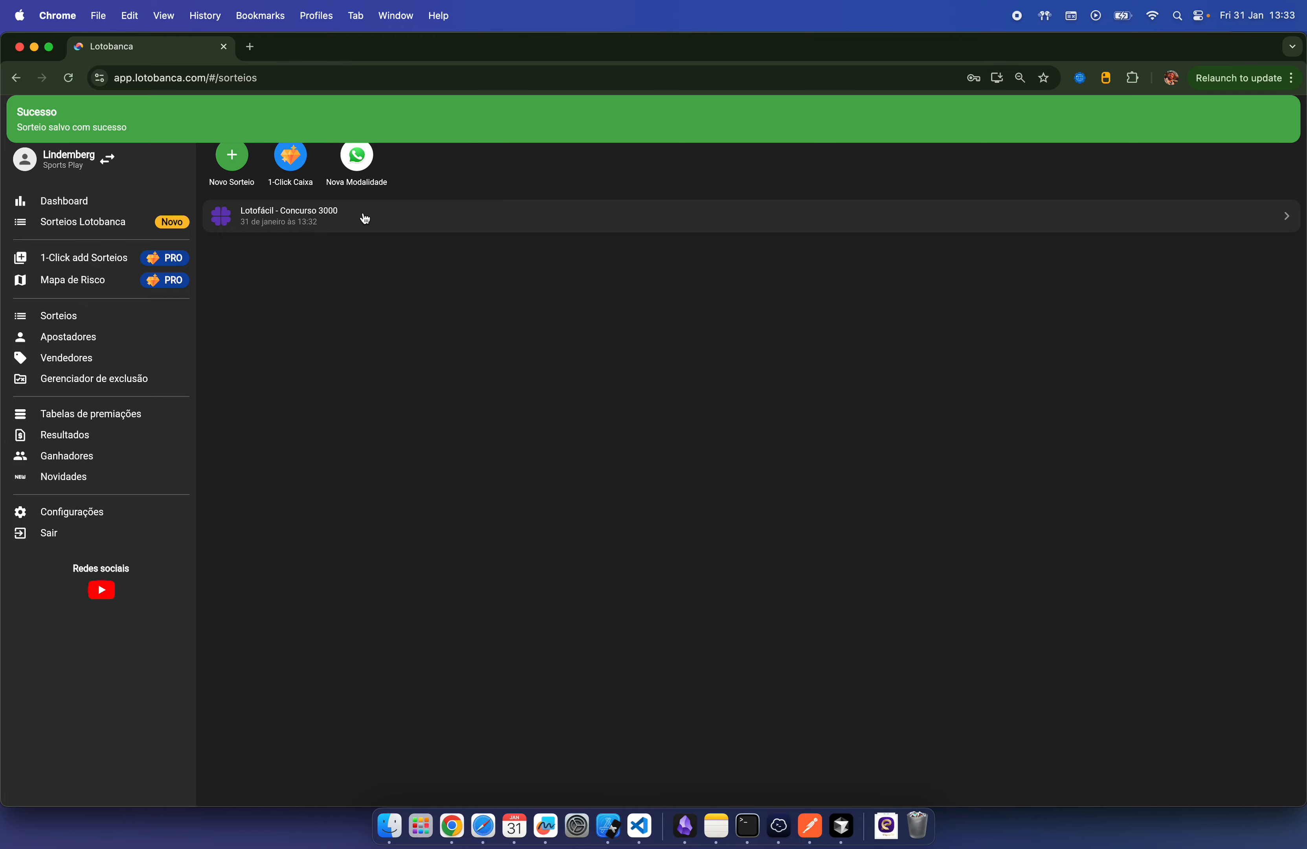
Step: Open the bettor from Apostadores and start a new ticket for draw 3000
{"action": "left_click", "coordinate": [82, 338]}
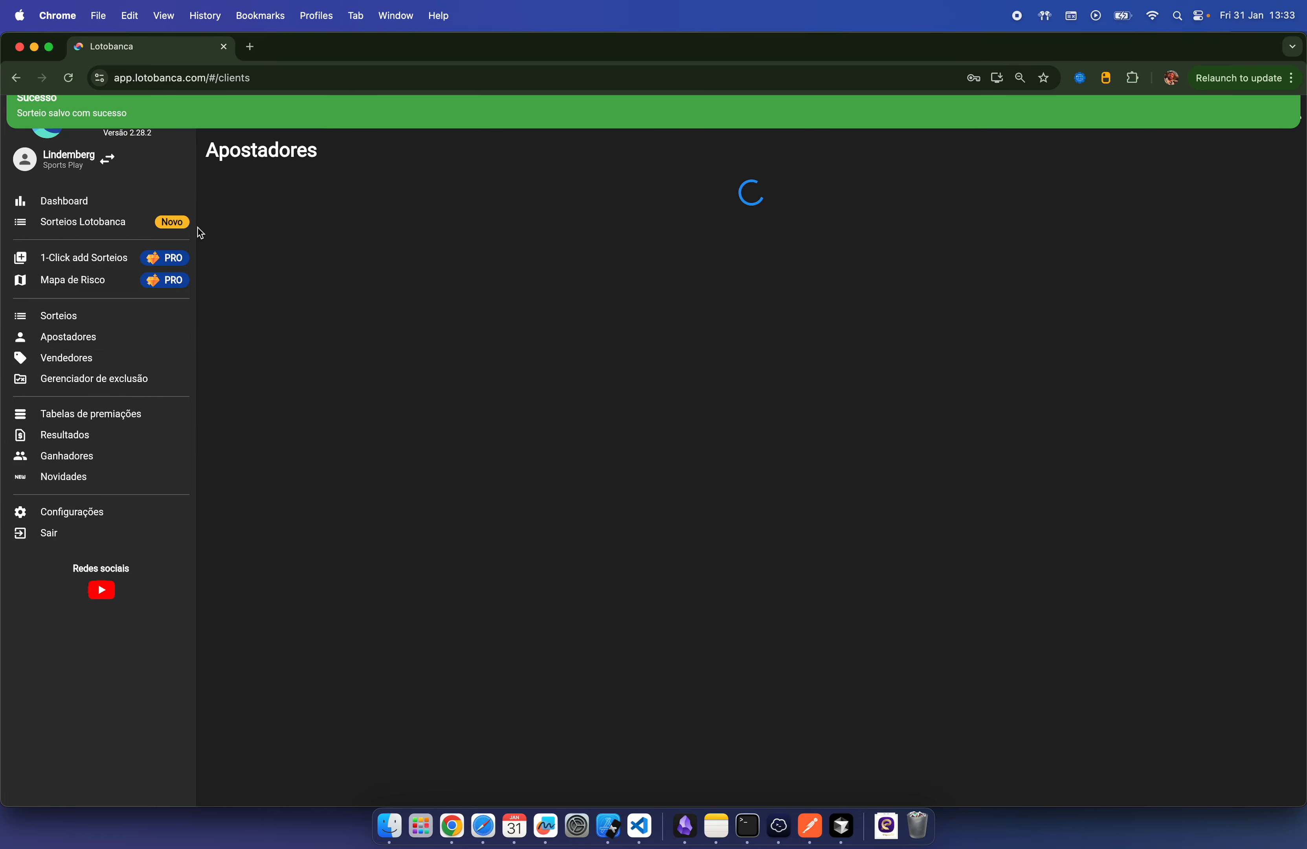
{"action": "left_click", "coordinate": [342, 208]}
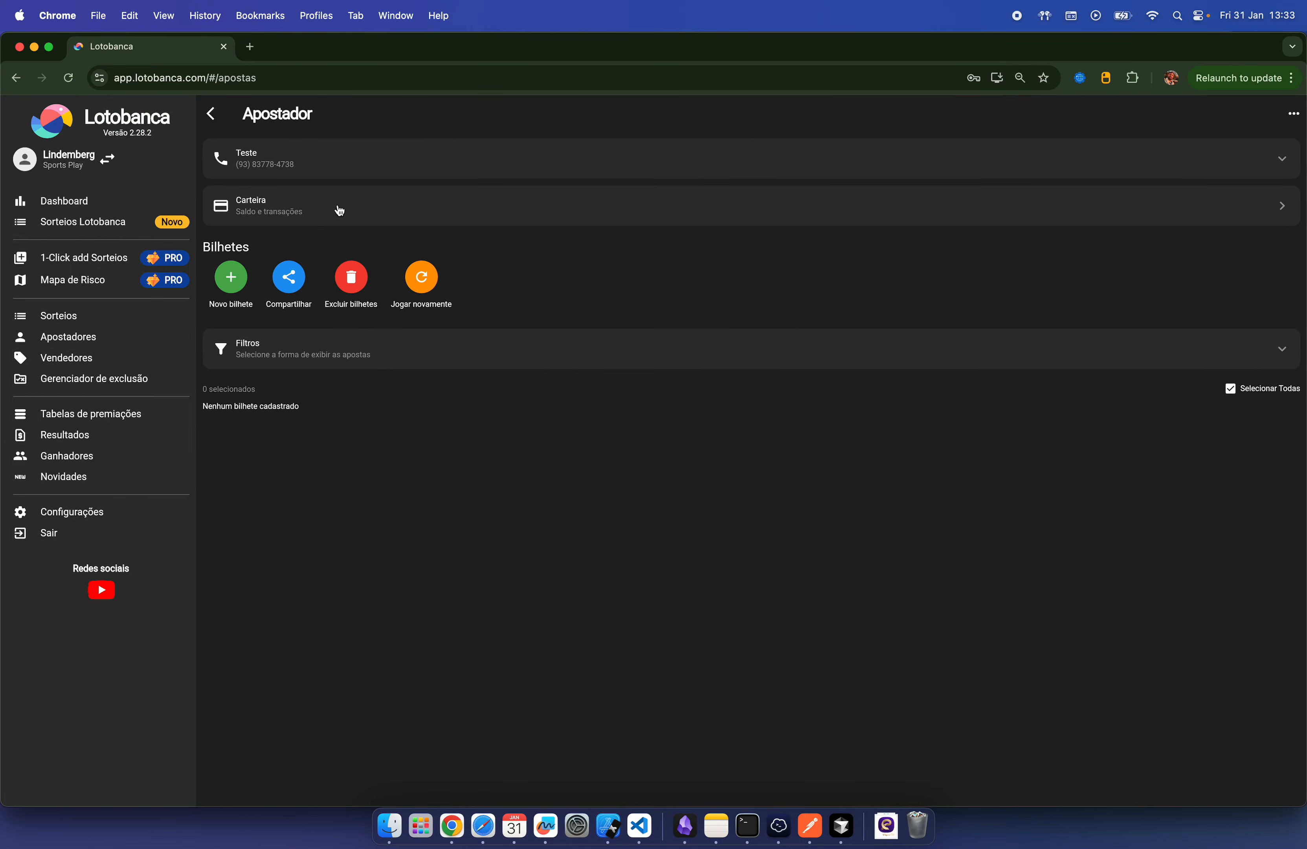
{"action": "left_click", "coordinate": [227, 281]}
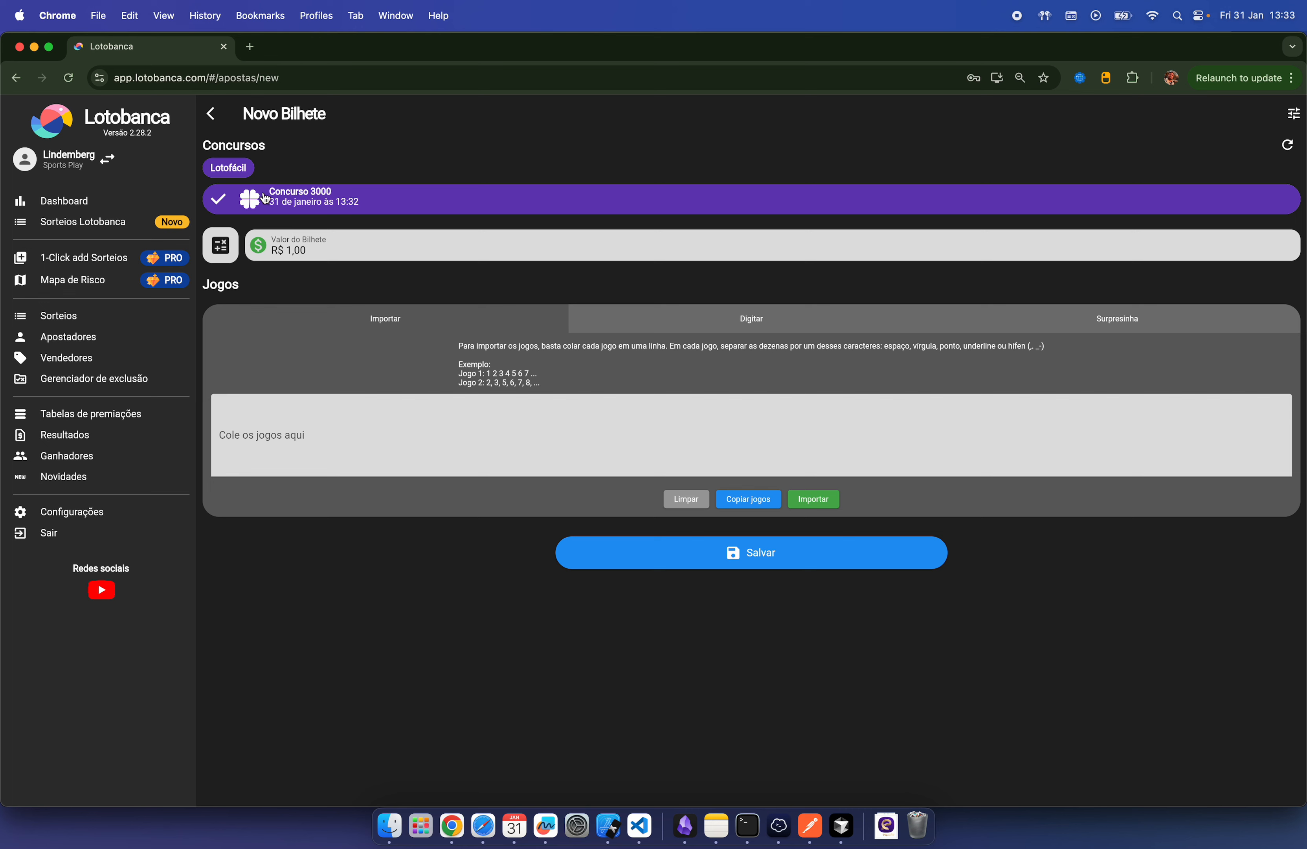
Step: Append a 0 to Valor do Bilhete so it reads R$ 10,00
{"action": "left_click", "coordinate": [319, 249]}
{"action": "type", "text": "0"}
Step: Check the 21-number payouts in Calculadora de premiações, then close it
{"action": "left_click", "coordinate": [220, 247]}
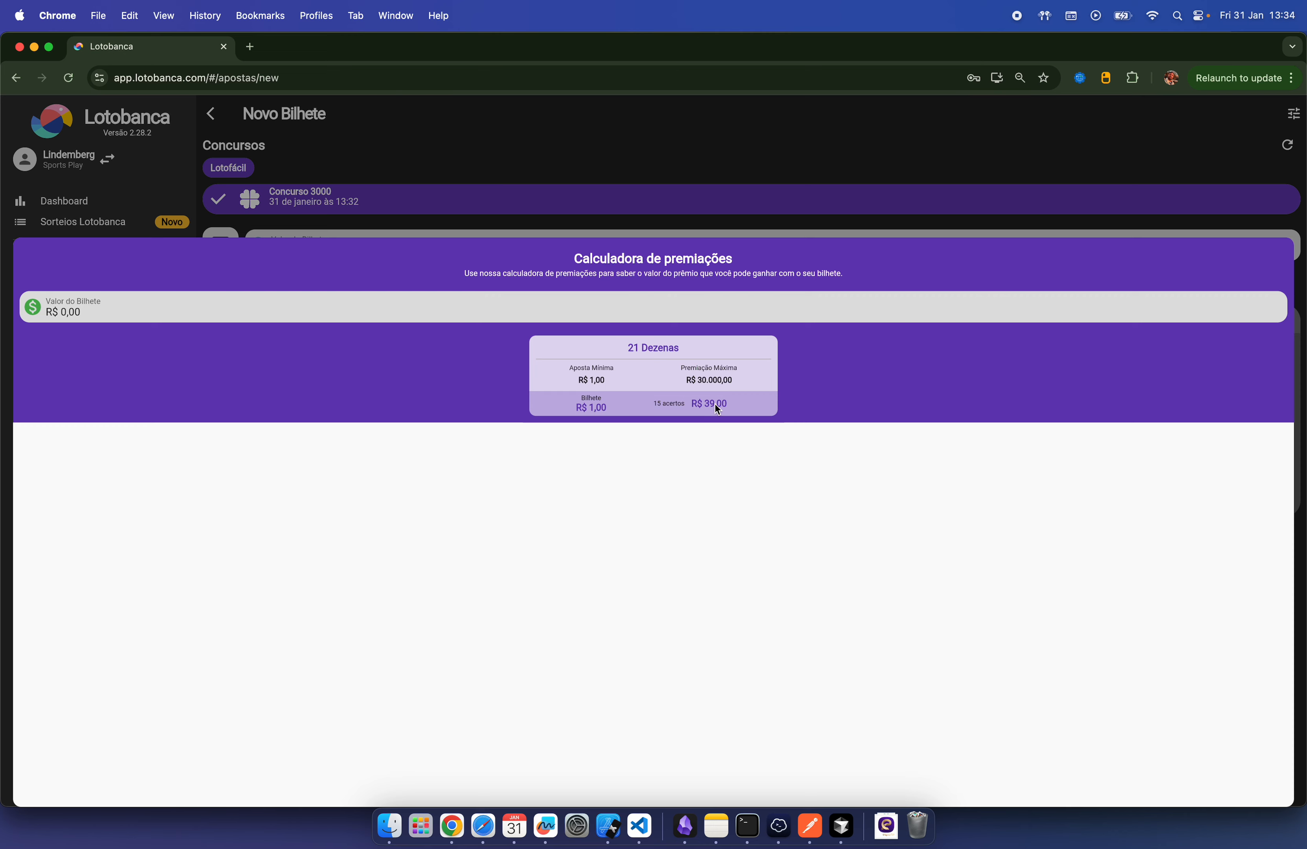
{"action": "left_click", "coordinate": [598, 147]}
Step: Generate 5 Surpresinha games of 21 dezenas
{"action": "left_click", "coordinate": [1089, 307]}
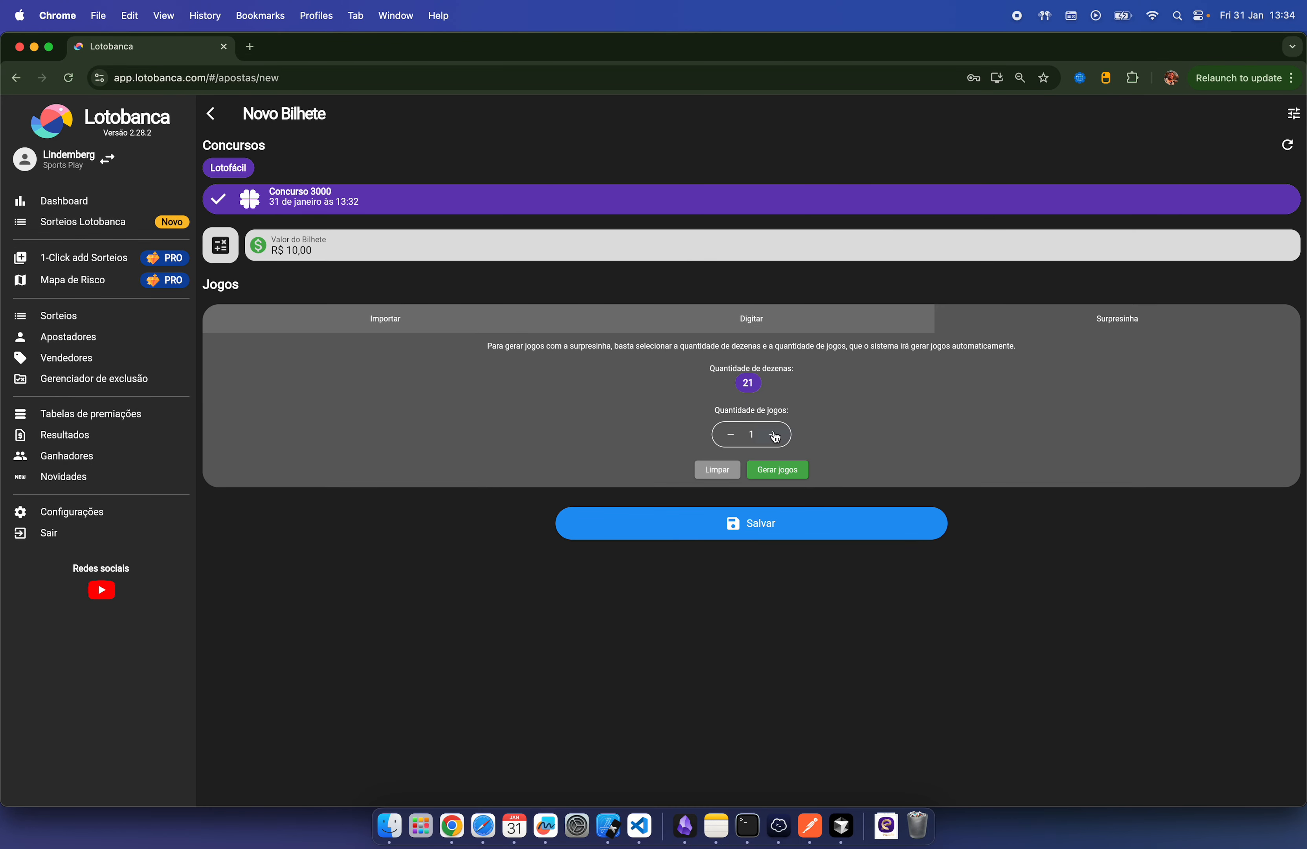
{"action": "left_click", "coordinate": [774, 435]}
{"action": "left_click", "coordinate": [775, 435]}
{"action": "left_click", "coordinate": [774, 435]}
{"action": "left_click", "coordinate": [774, 435]}
{"action": "left_click", "coordinate": [781, 470]}
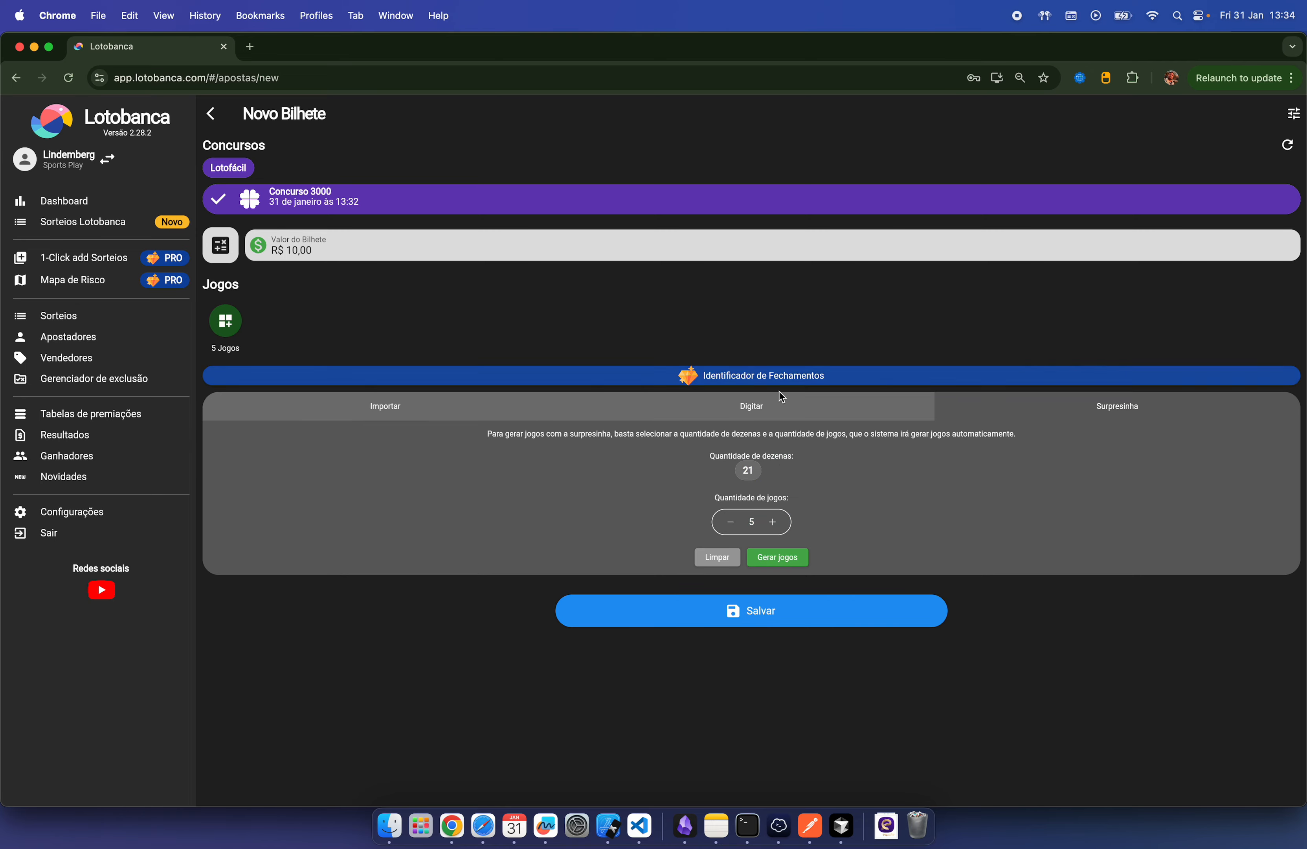
Step: Review Identificador de Fechamentos and the list of 5 generated games
{"action": "left_click", "coordinate": [751, 377]}
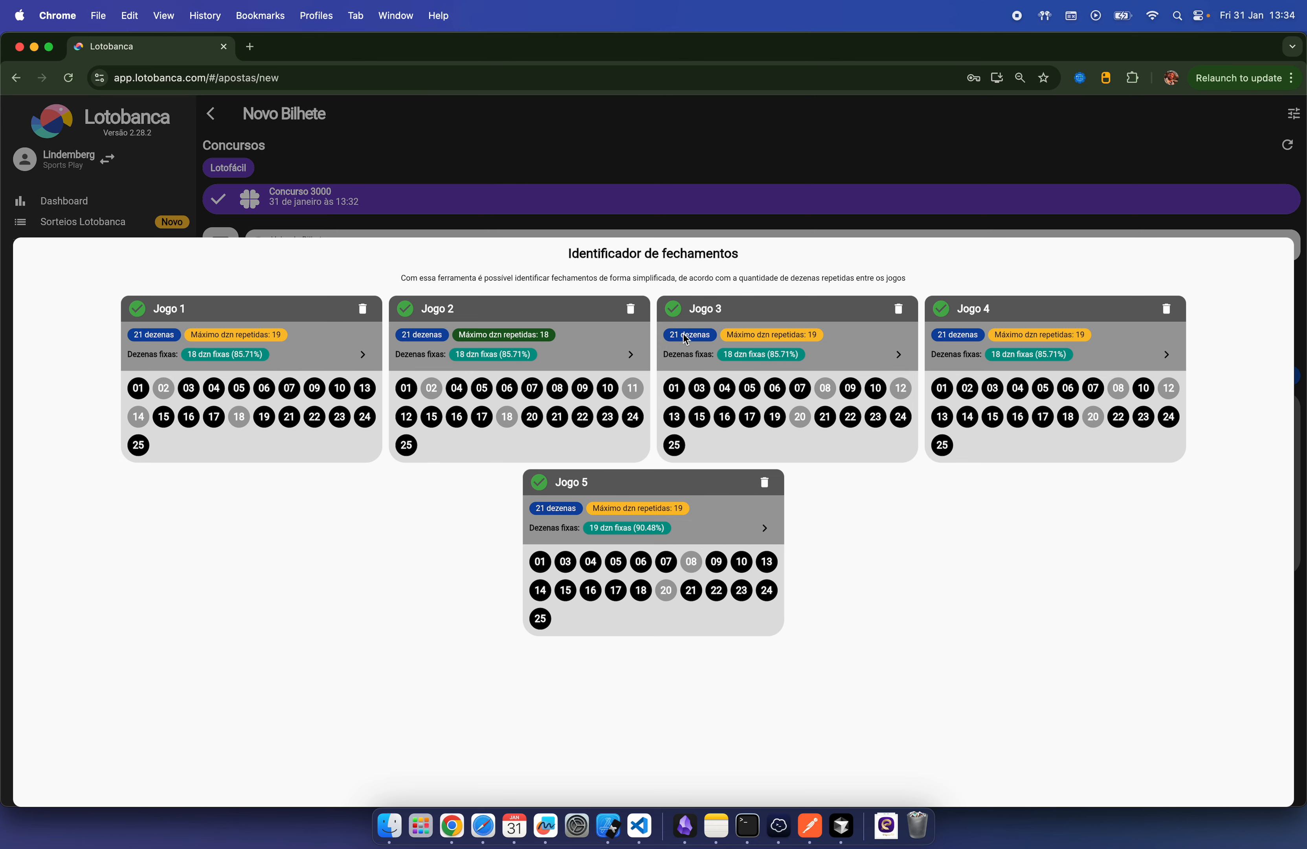
{"action": "left_click", "coordinate": [816, 205]}
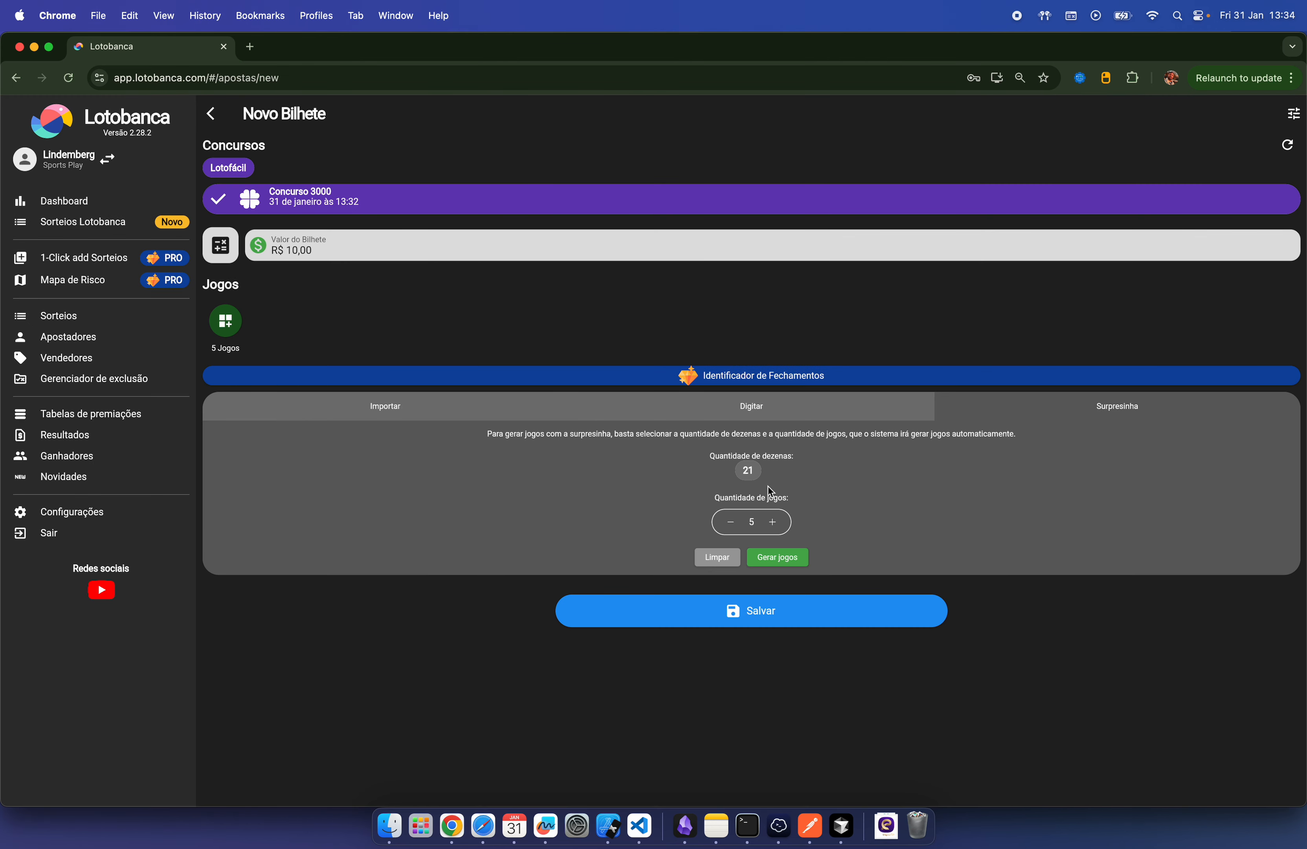
{"action": "left_click", "coordinate": [226, 322]}
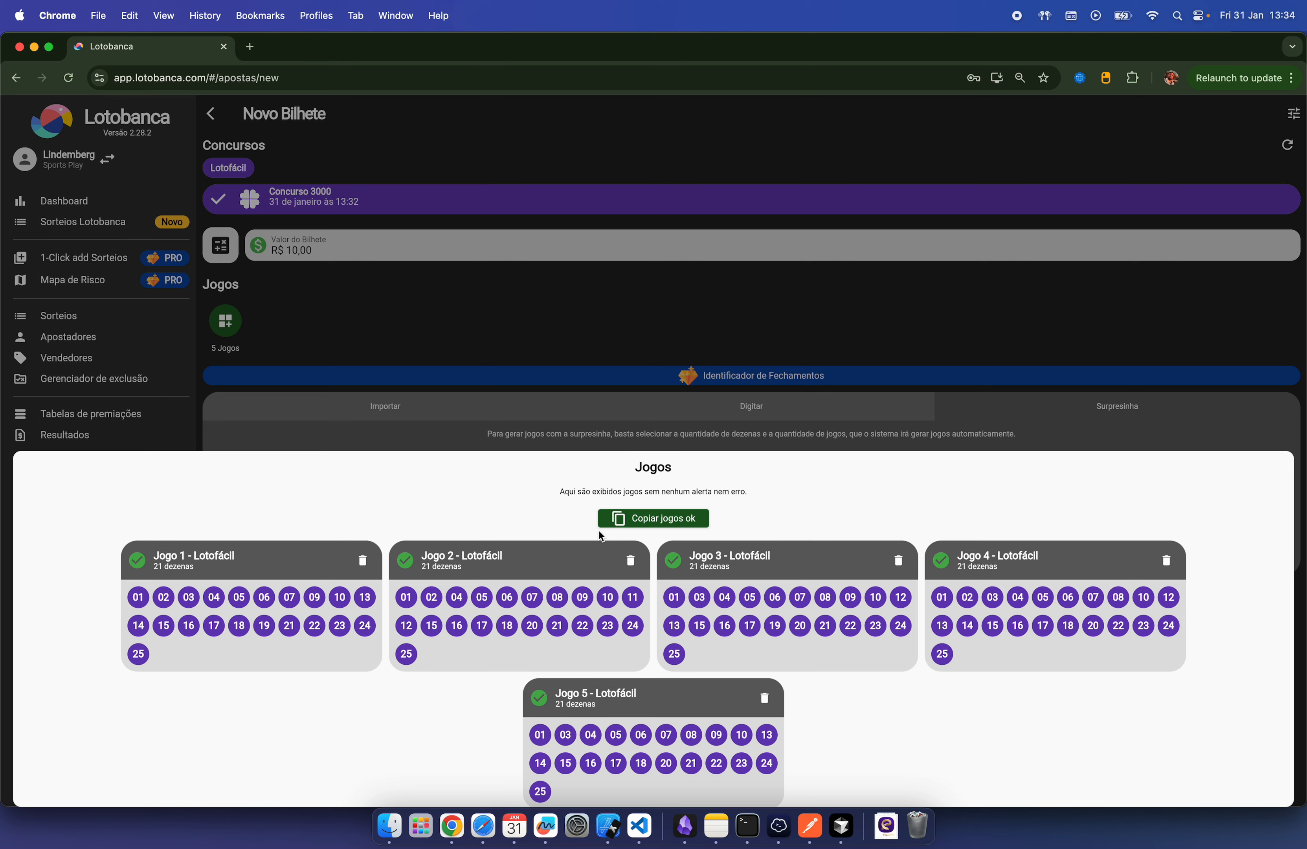
{"action": "left_click", "coordinate": [648, 318]}
Step: Save the ticket and scroll through the five R$ 10,00 receipts for contest 3000
{"action": "left_click", "coordinate": [386, 405]}
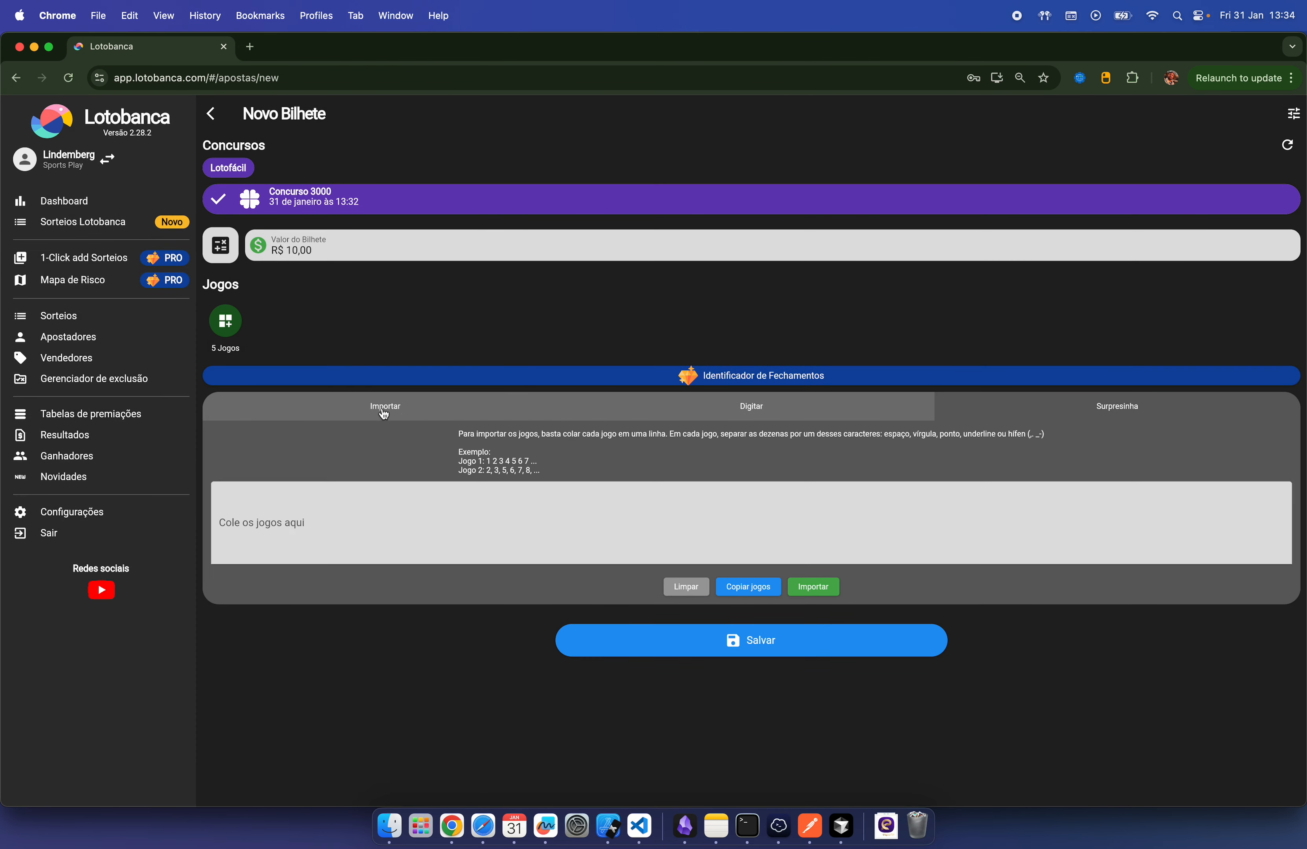
{"action": "left_click", "coordinate": [286, 494]}
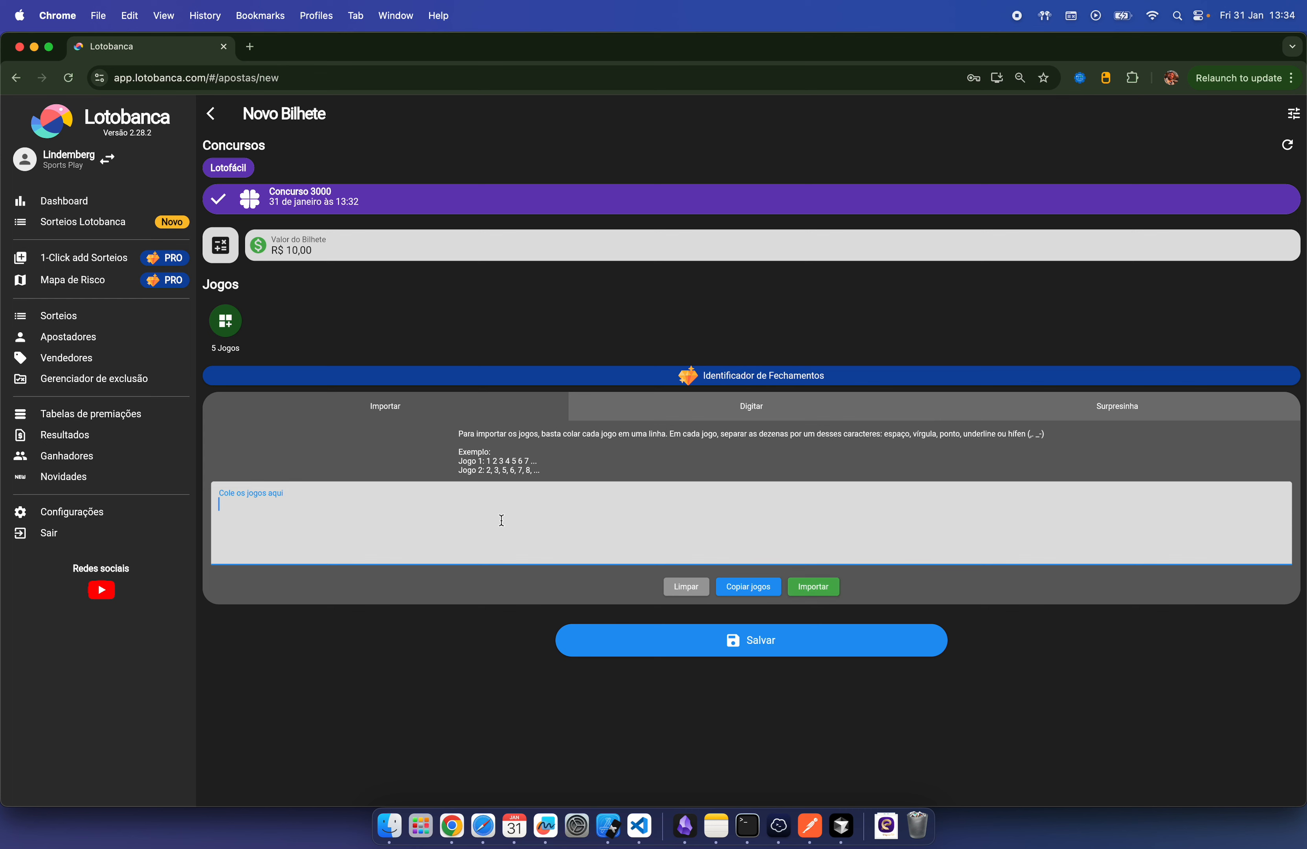
{"action": "left_click", "coordinate": [790, 654]}
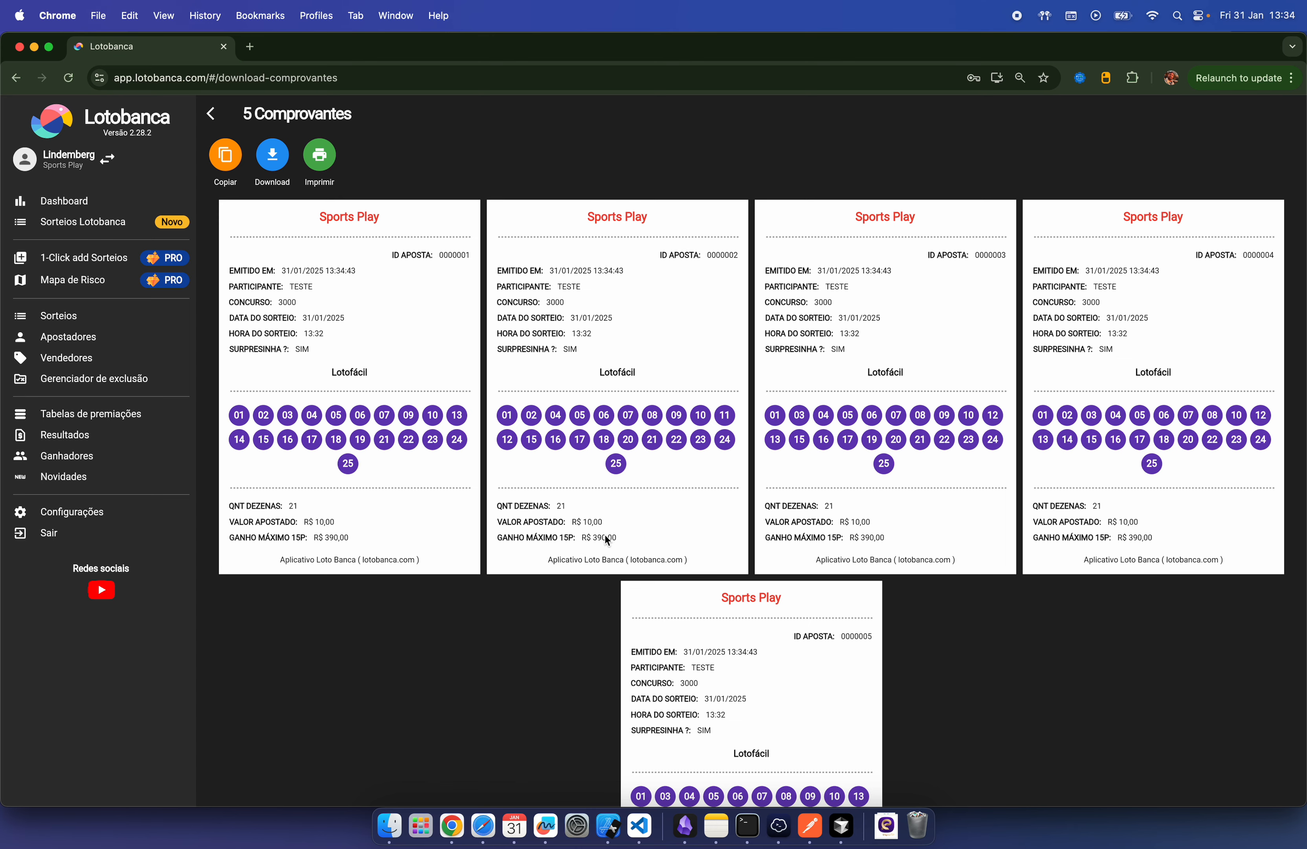
{"action": "scroll", "coordinate": [613, 519], "scroll_direction": "down", "scroll_amount": 3}
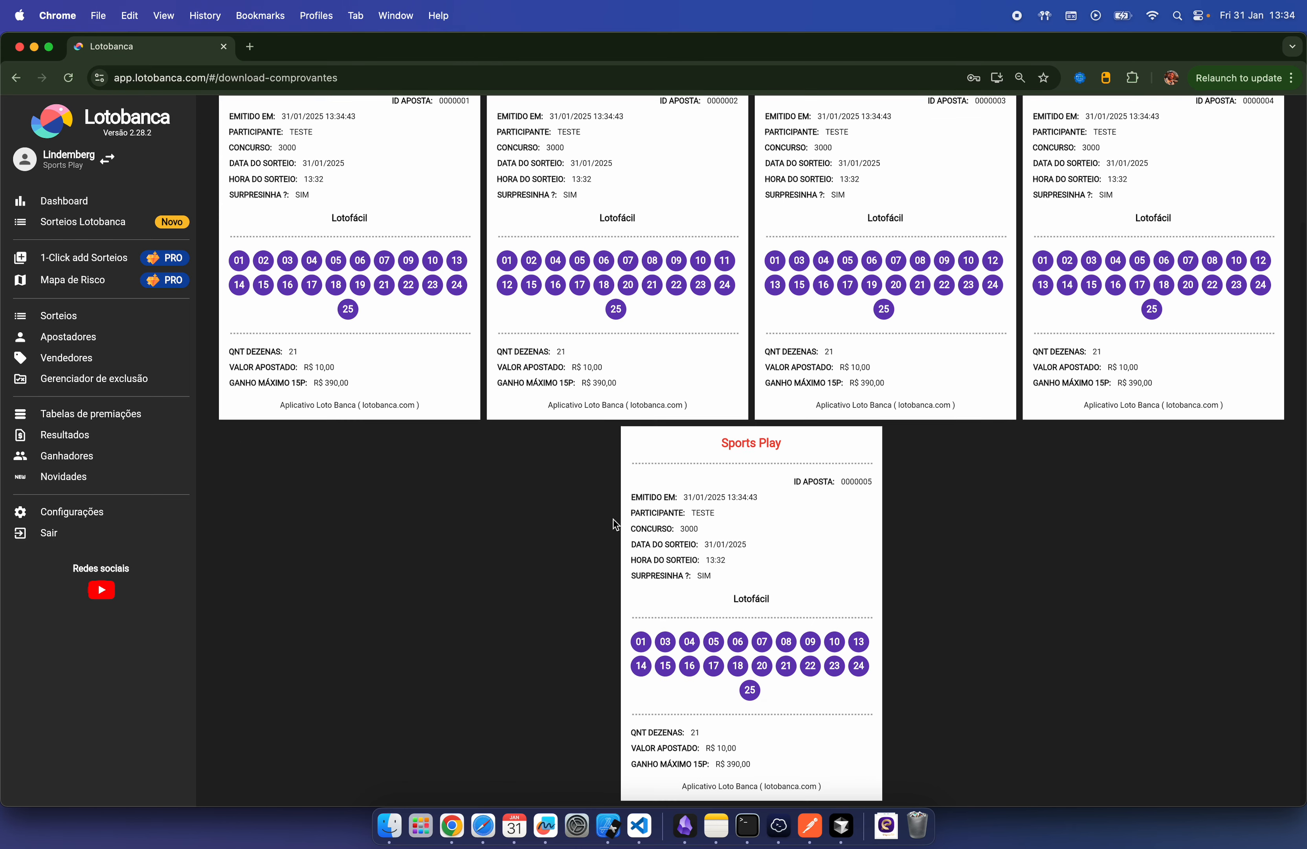
{"action": "scroll", "coordinate": [723, 353], "scroll_direction": "up", "scroll_amount": 3}
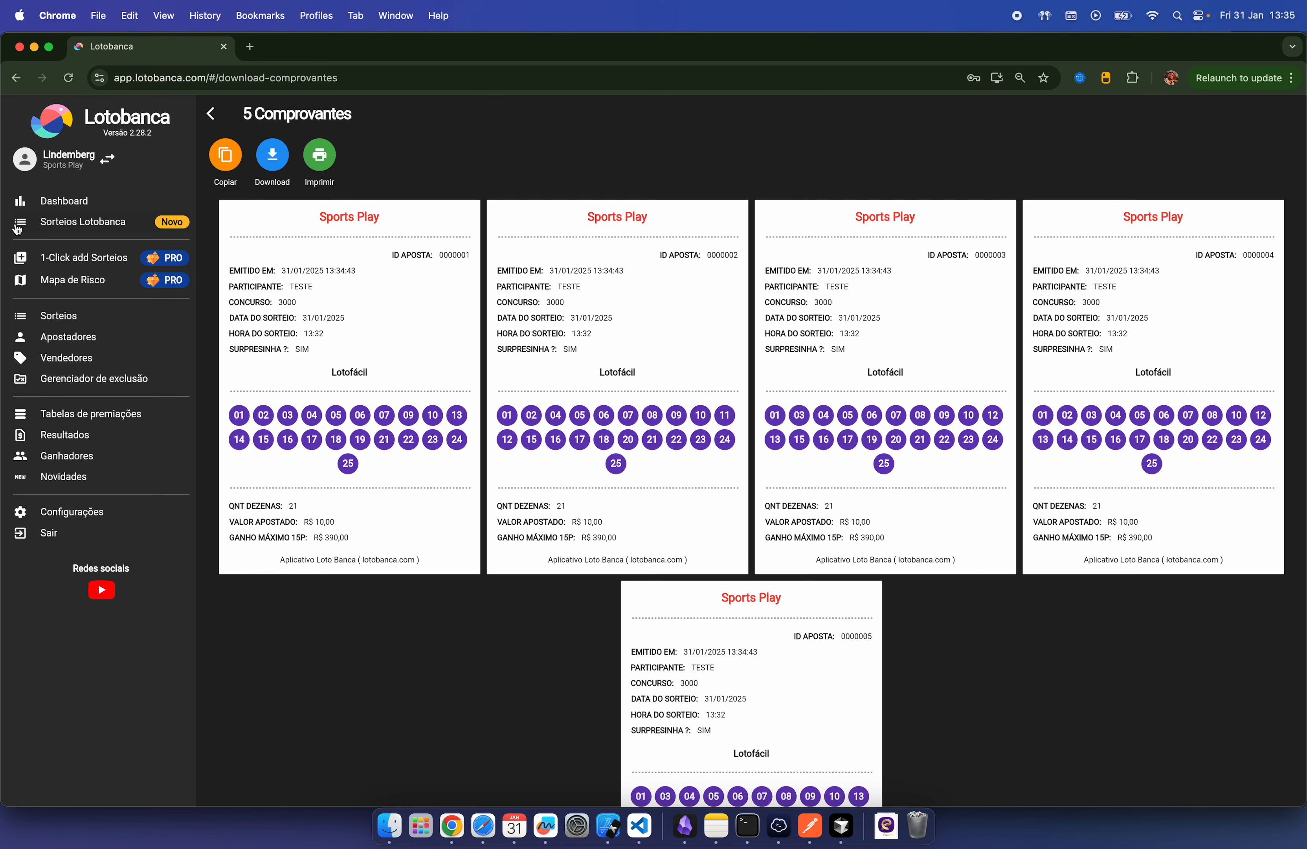
Step: Open draw 3000 and check it with drawn numbers 1 through 15
{"action": "left_click", "coordinate": [79, 321]}
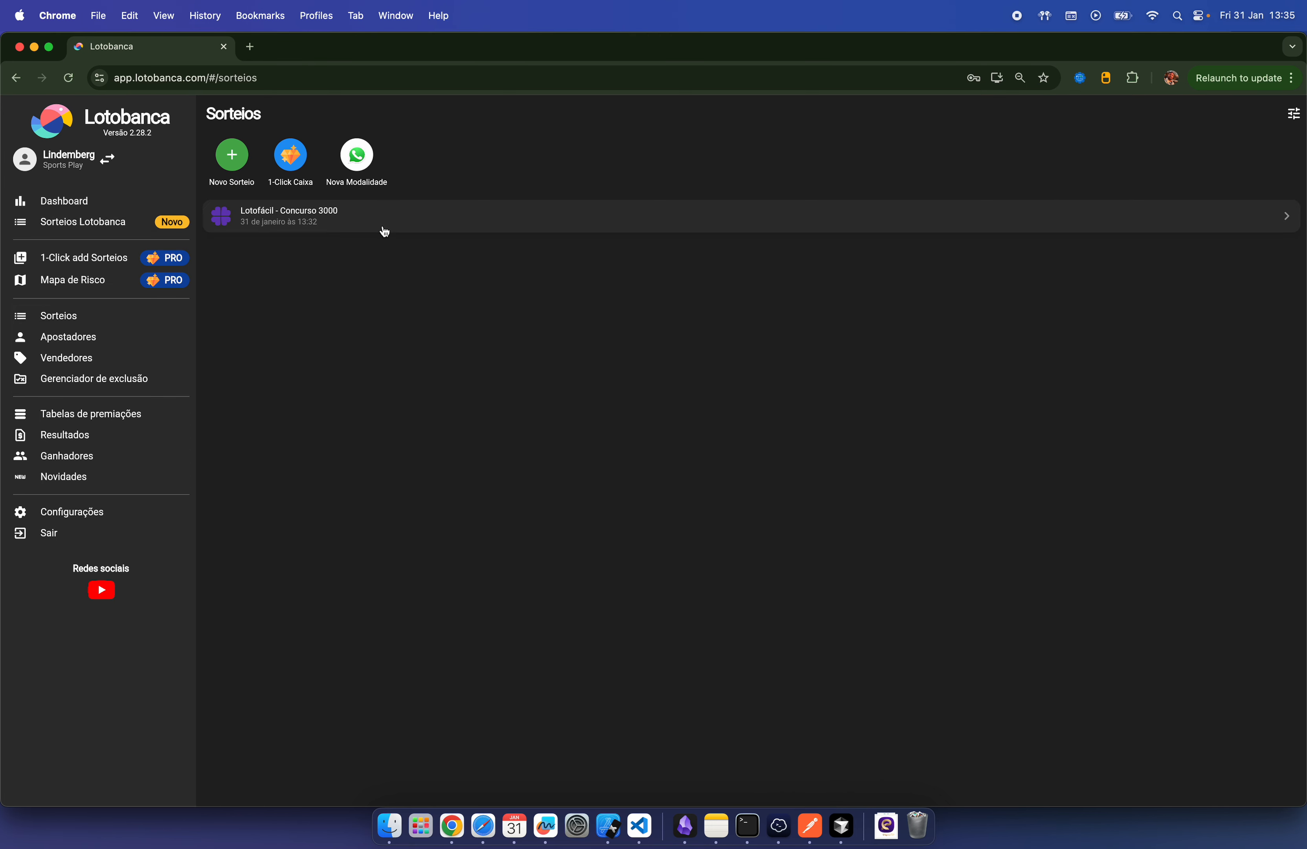
{"action": "left_click", "coordinate": [337, 221]}
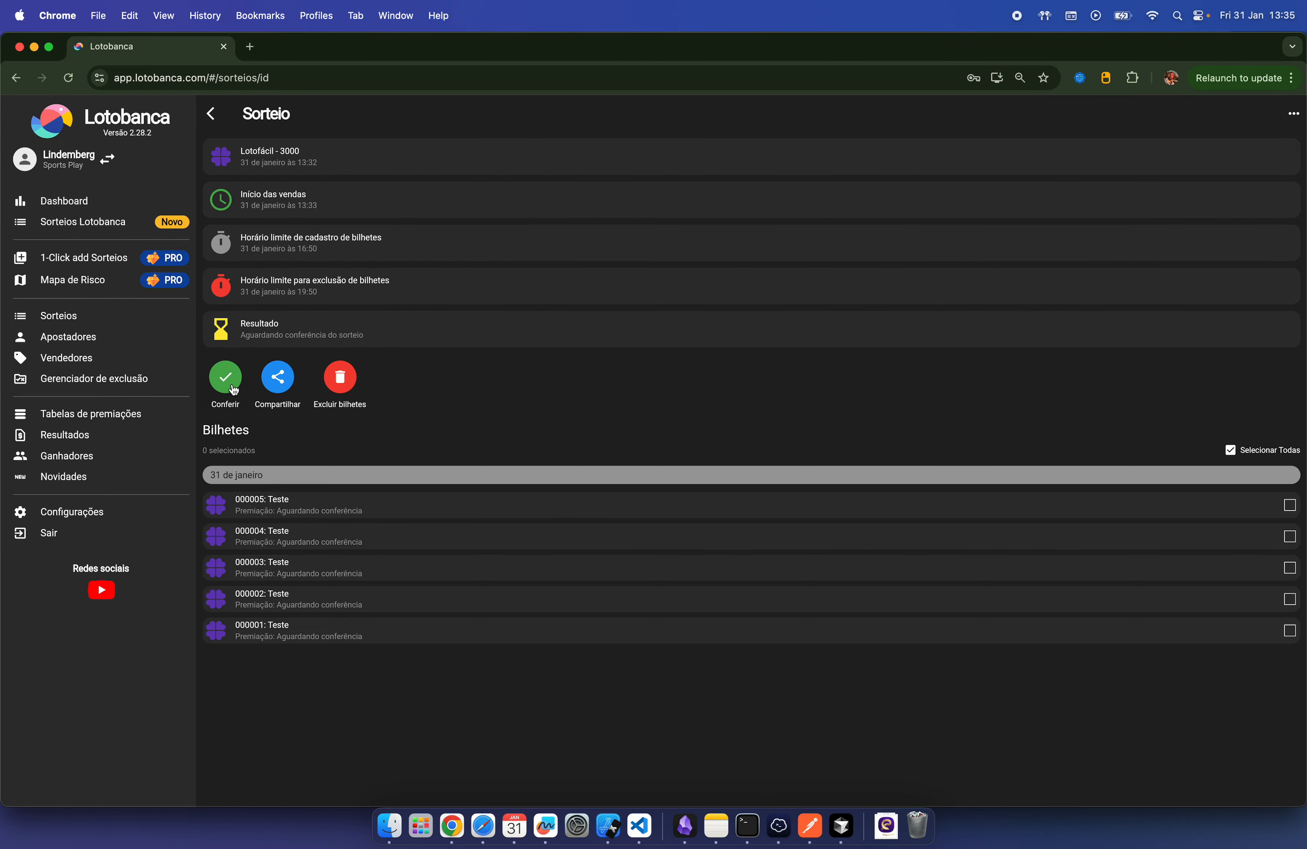
{"action": "left_click", "coordinate": [226, 380]}
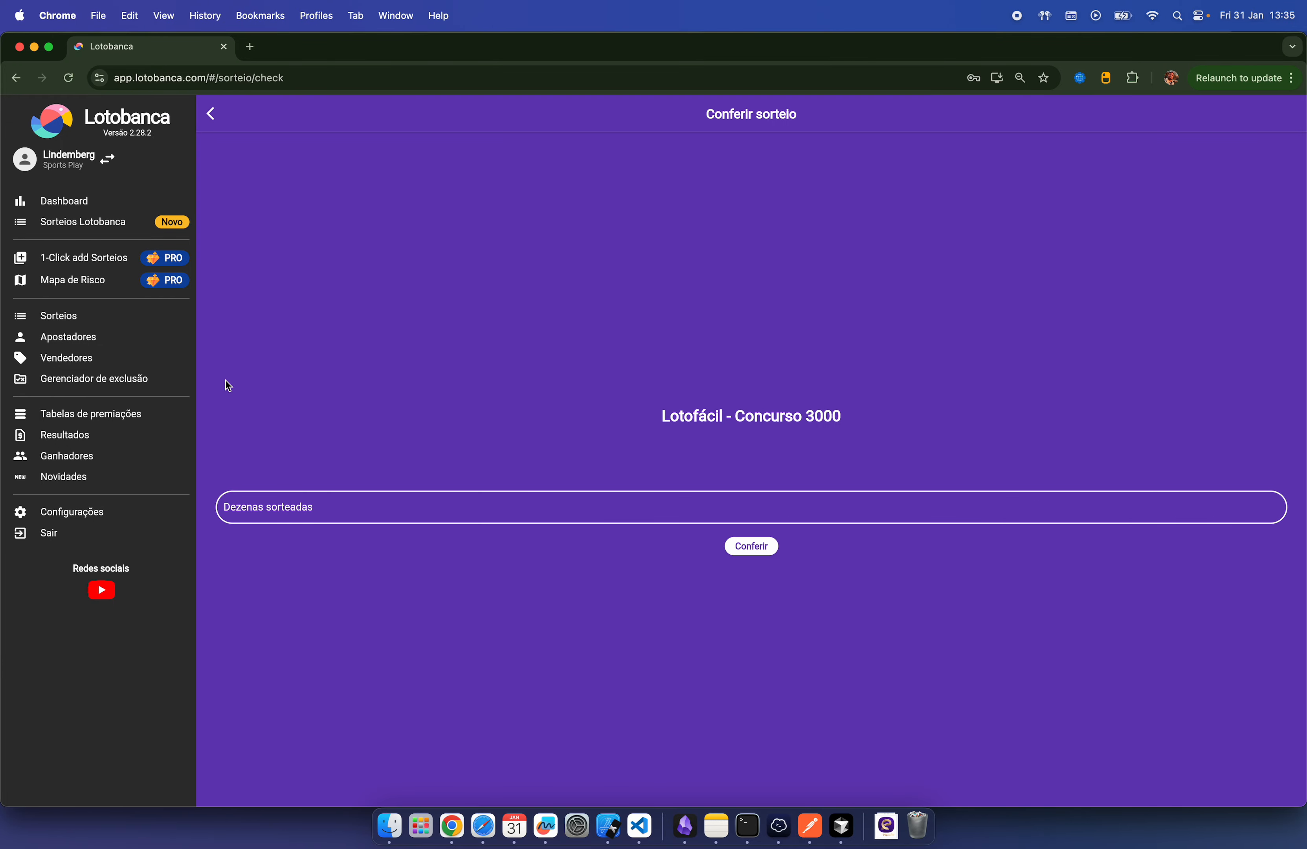
{"action": "left_click", "coordinate": [391, 517]}
{"action": "type", "text": "1 2"}
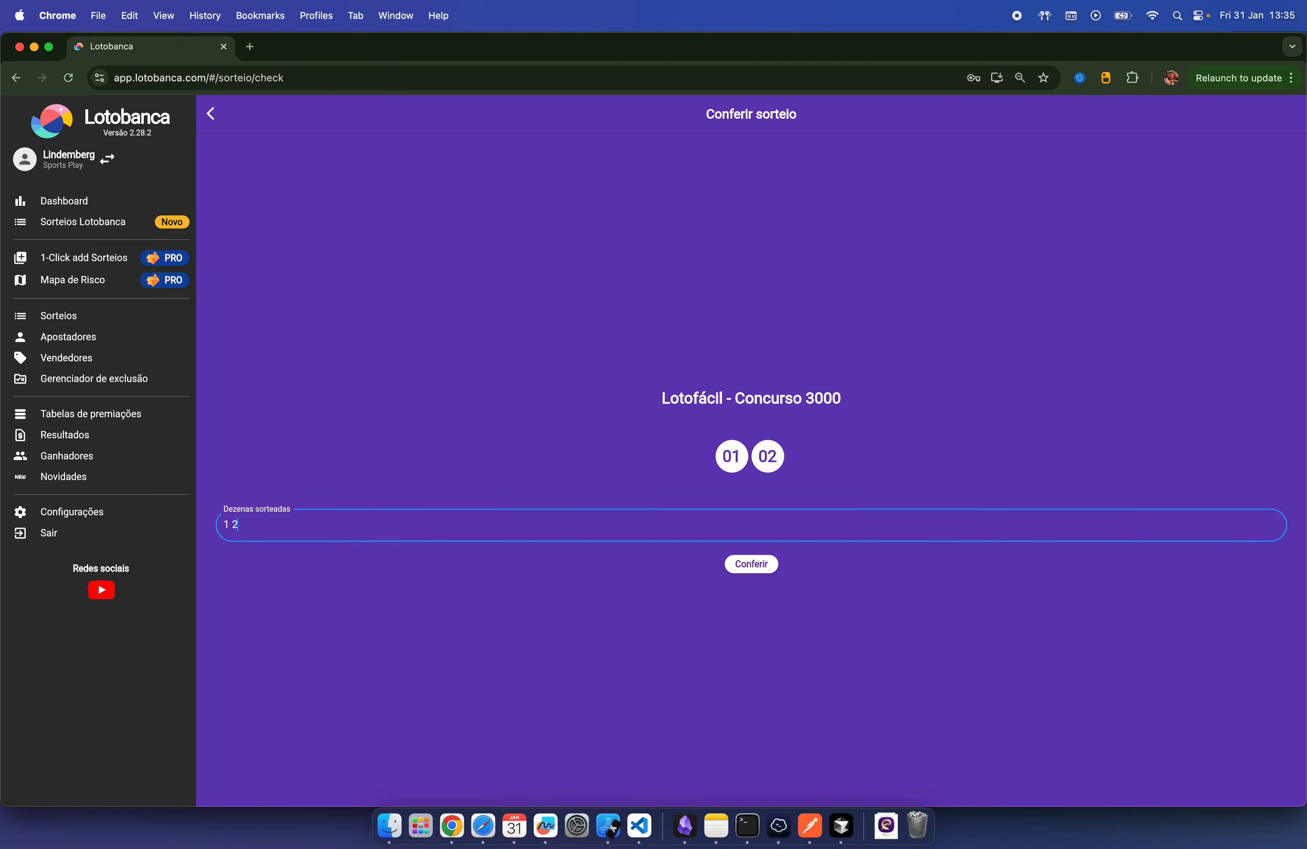
{"action": "type", "text": " 3 4 5 6 7 8 9"}
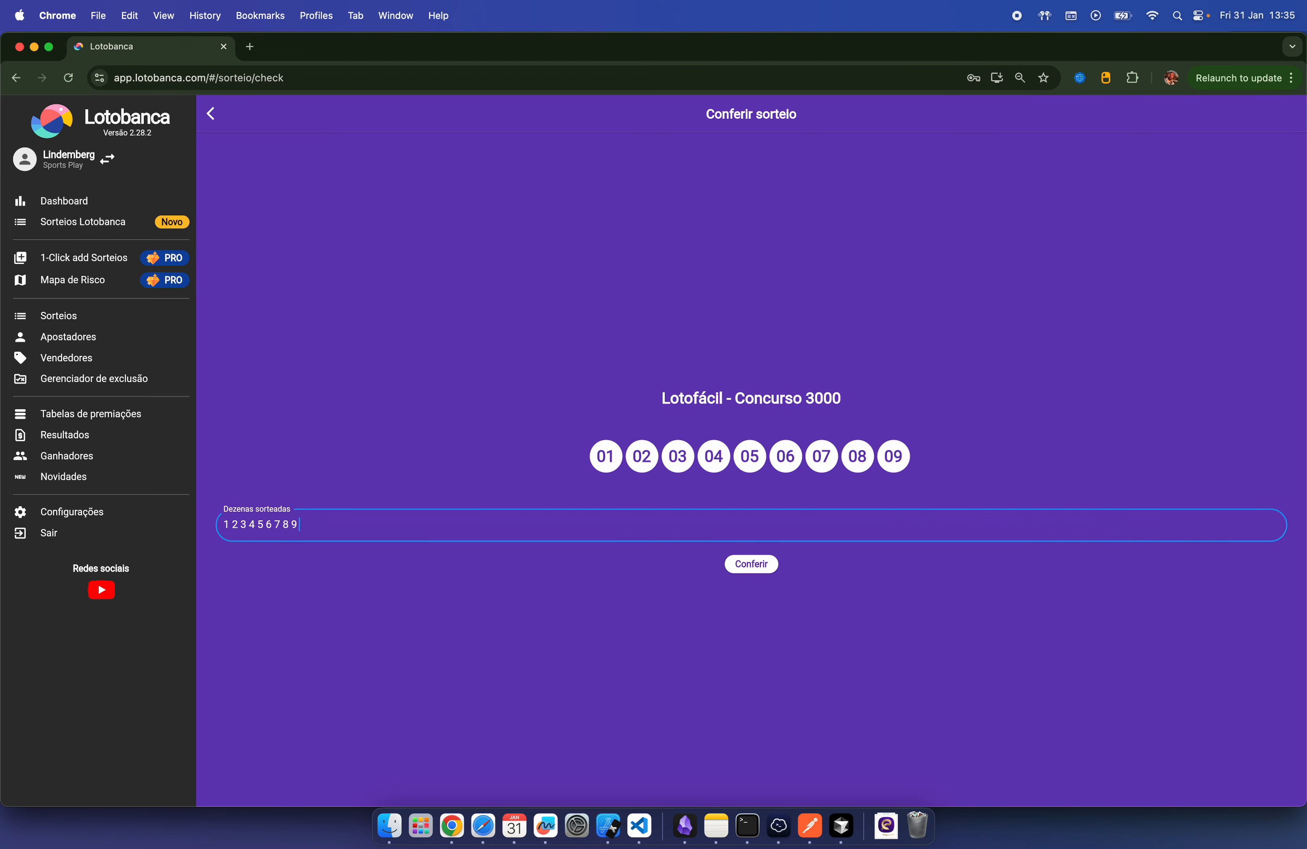
{"action": "type", "text": " 10 11 12 13"}
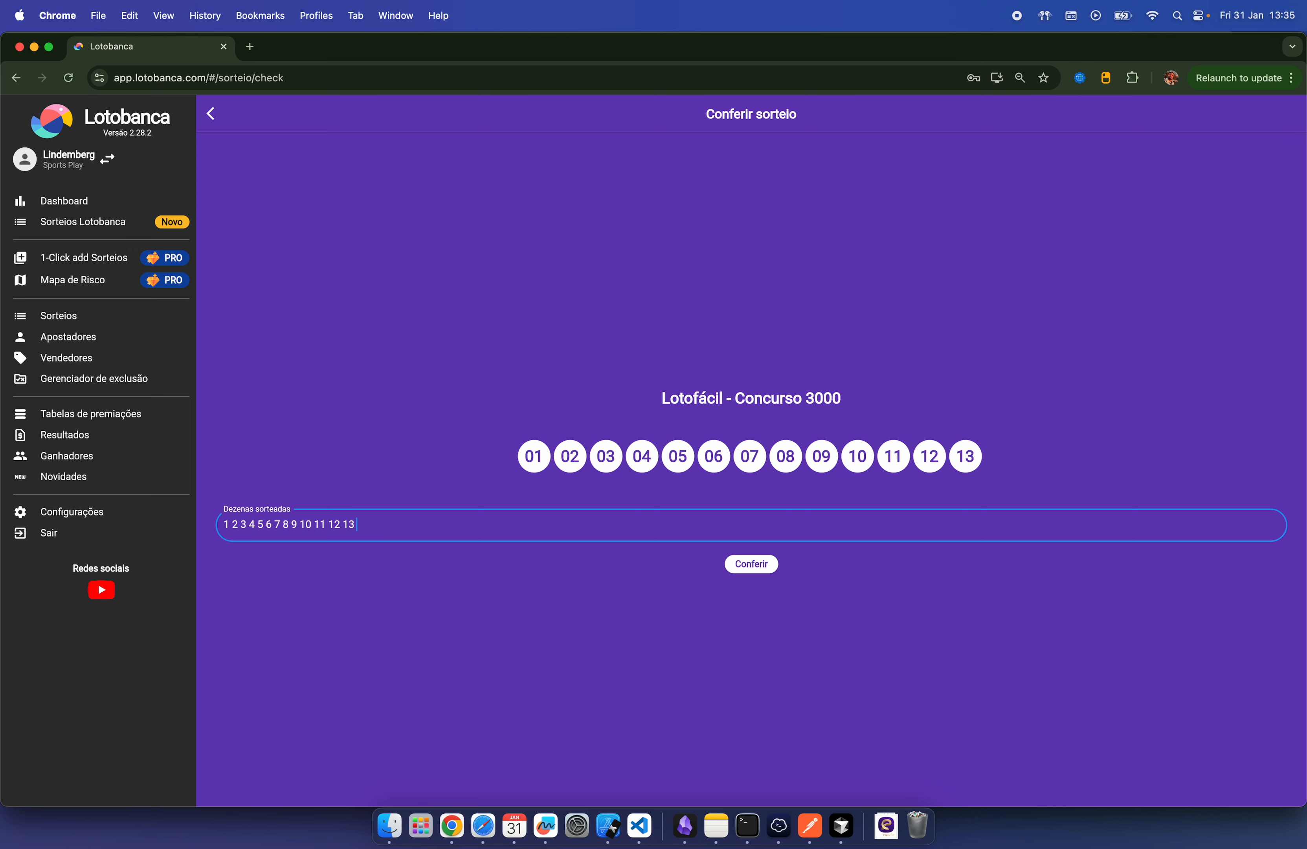
{"action": "type", "text": " 14 15"}
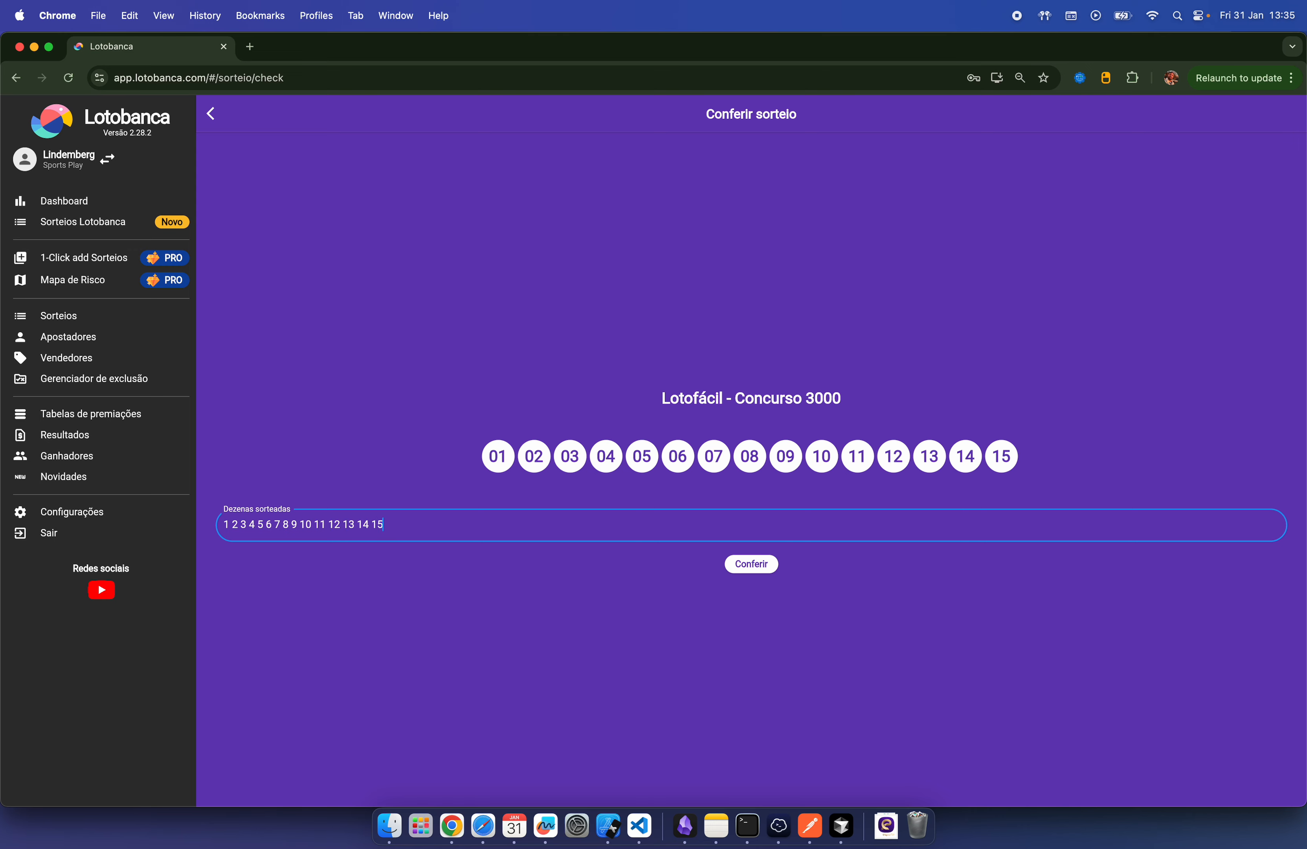
{"action": "left_click", "coordinate": [760, 570]}
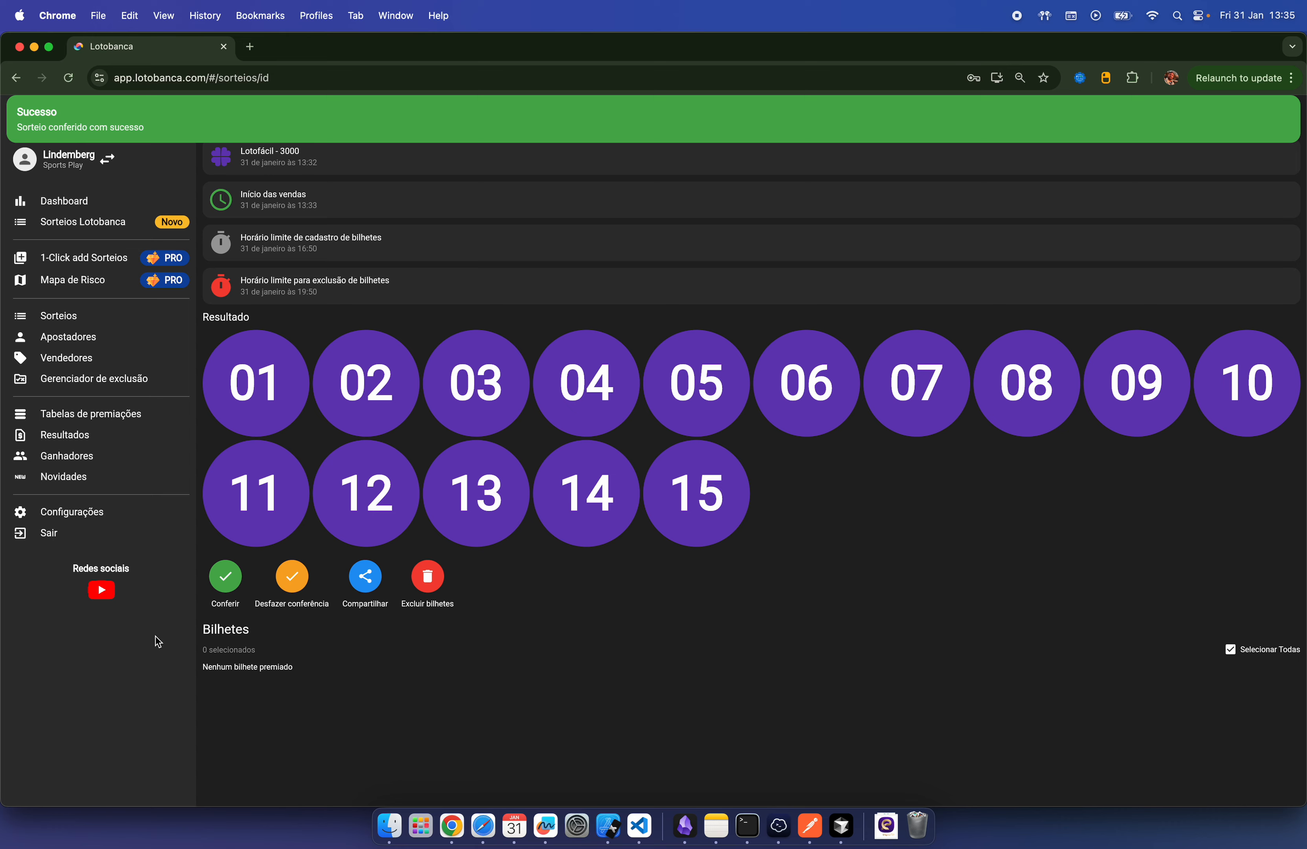
Step: Open the Teste bettor from Apostadores to see unprized tickets 000001–000005
{"action": "left_click", "coordinate": [72, 337]}
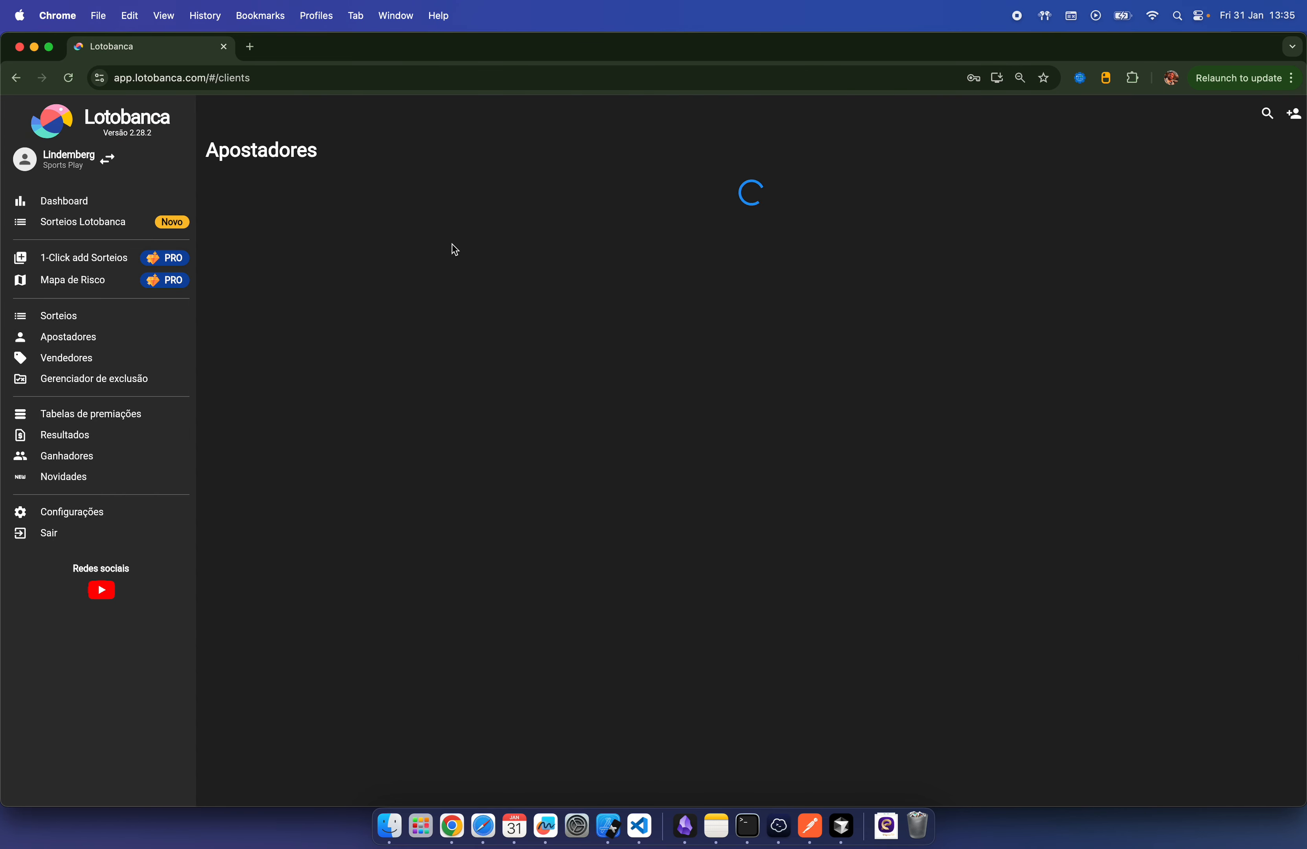
{"action": "left_click", "coordinate": [417, 216]}
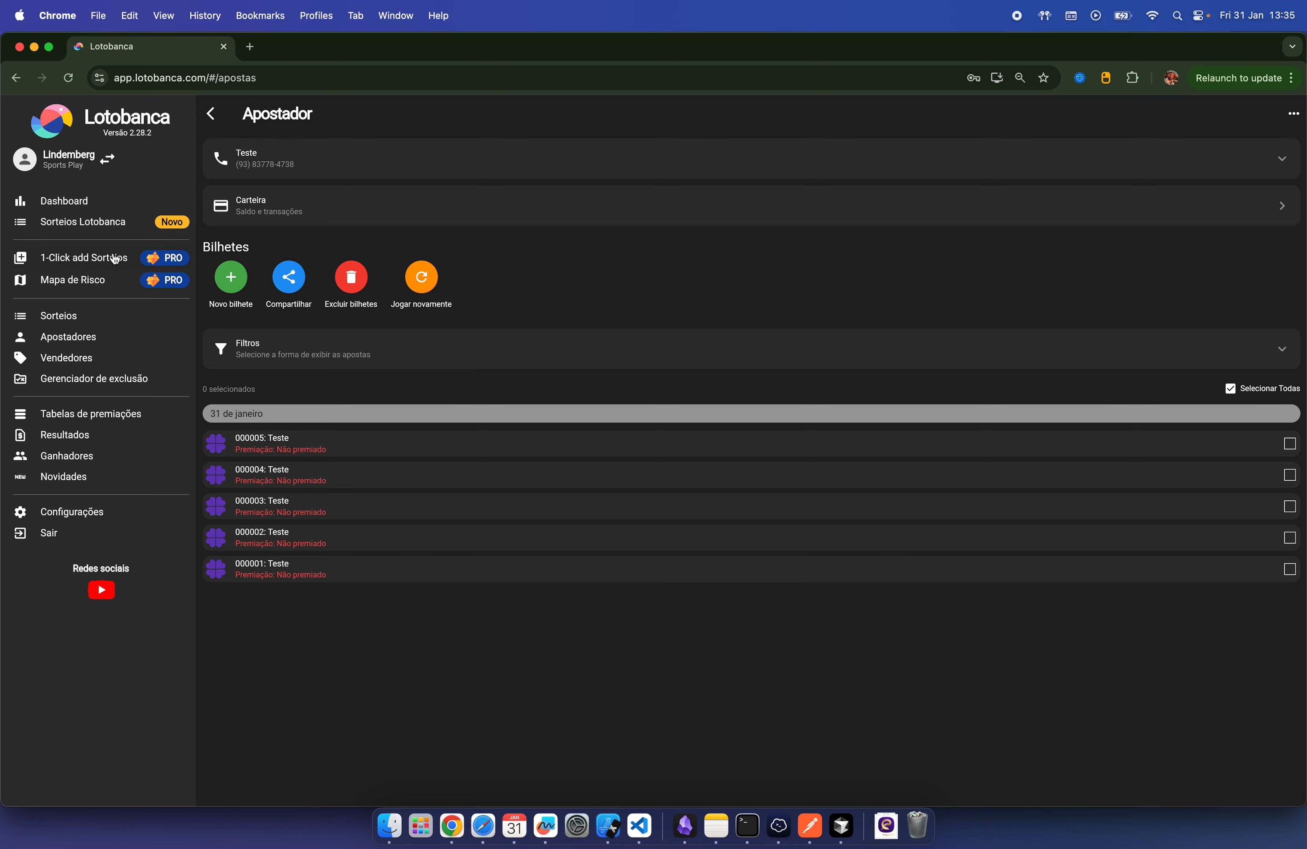
Step: In 1-Click add Sorteios, review today's 31 de janeiro draws, including the already-registered Lotofácil
{"action": "left_click", "coordinate": [101, 259]}
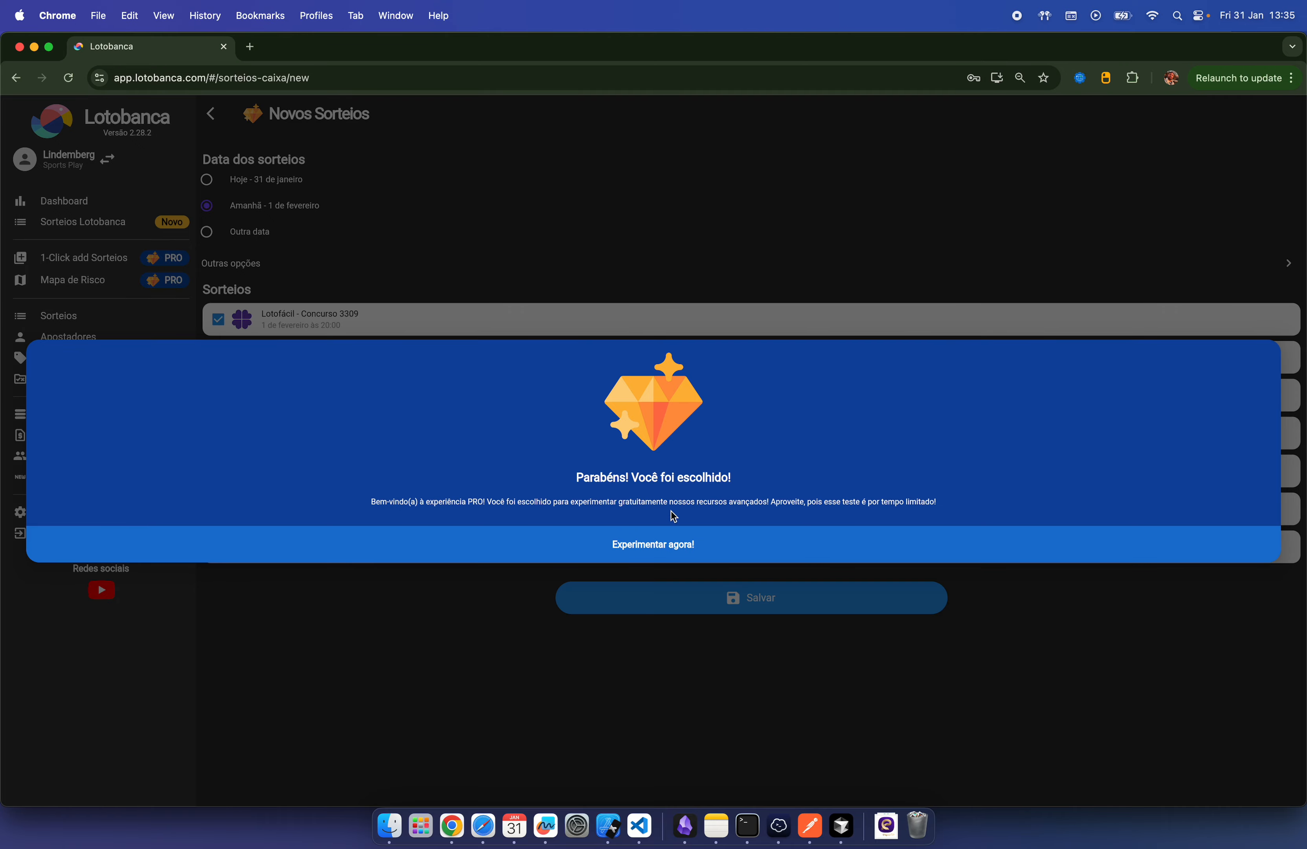
{"action": "left_click", "coordinate": [737, 229]}
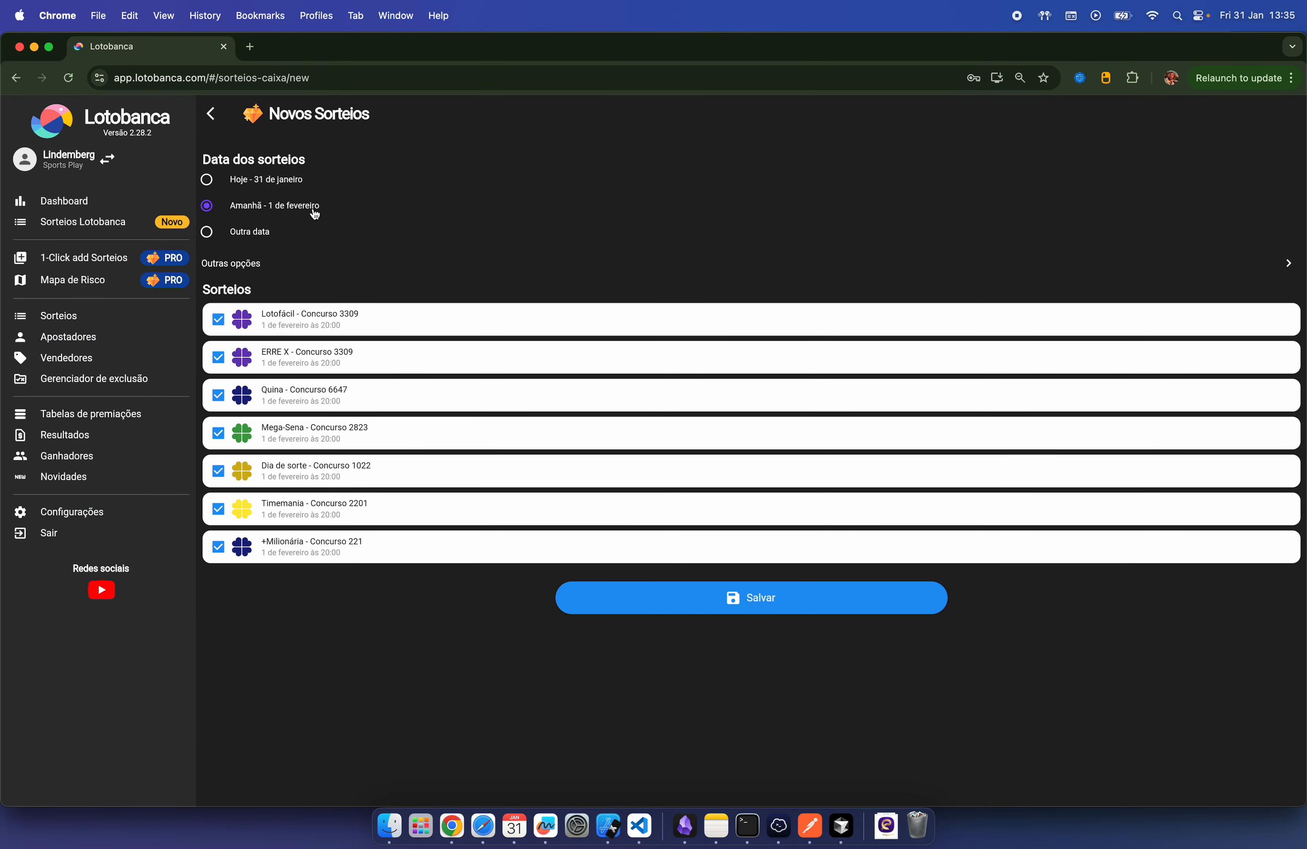
{"action": "left_click", "coordinate": [208, 182]}
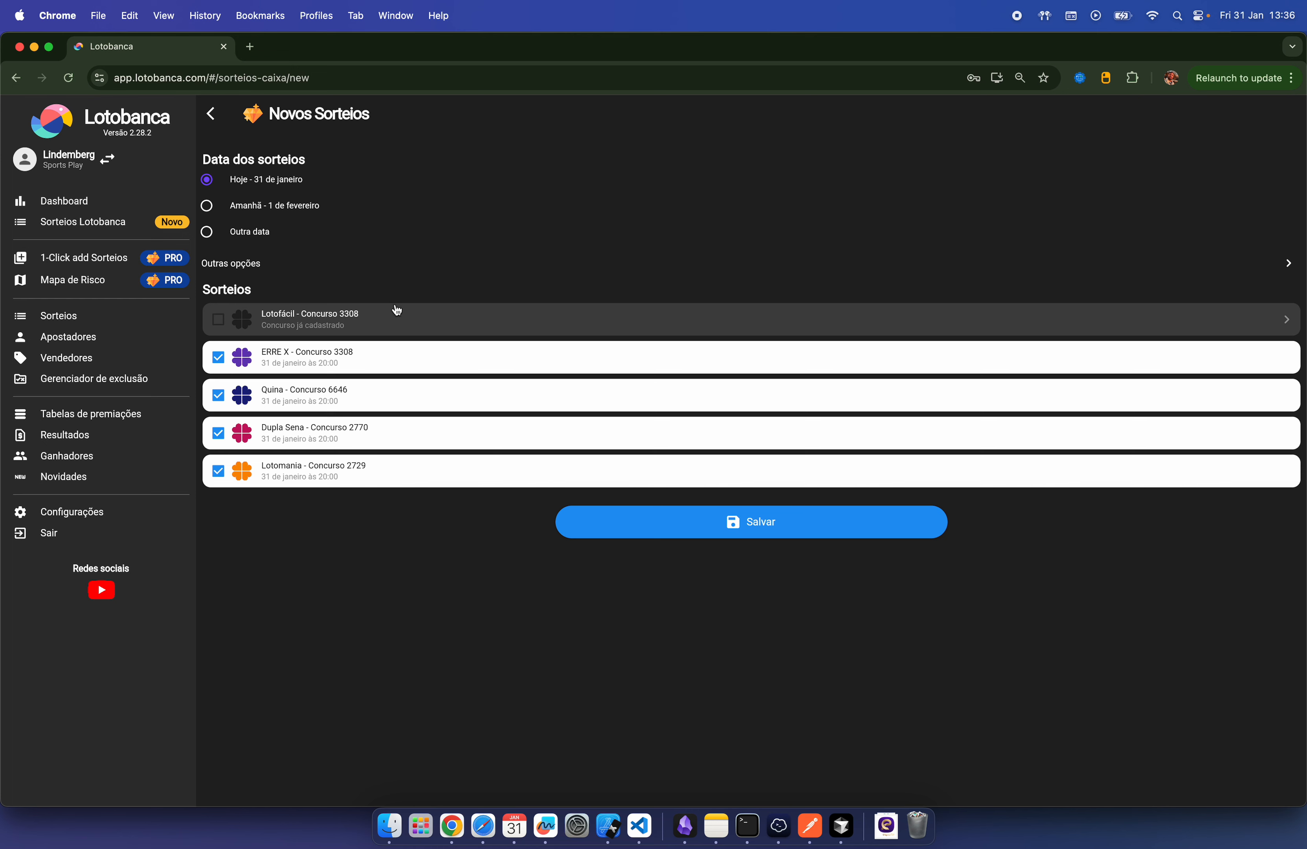
{"action": "left_click", "coordinate": [215, 322]}
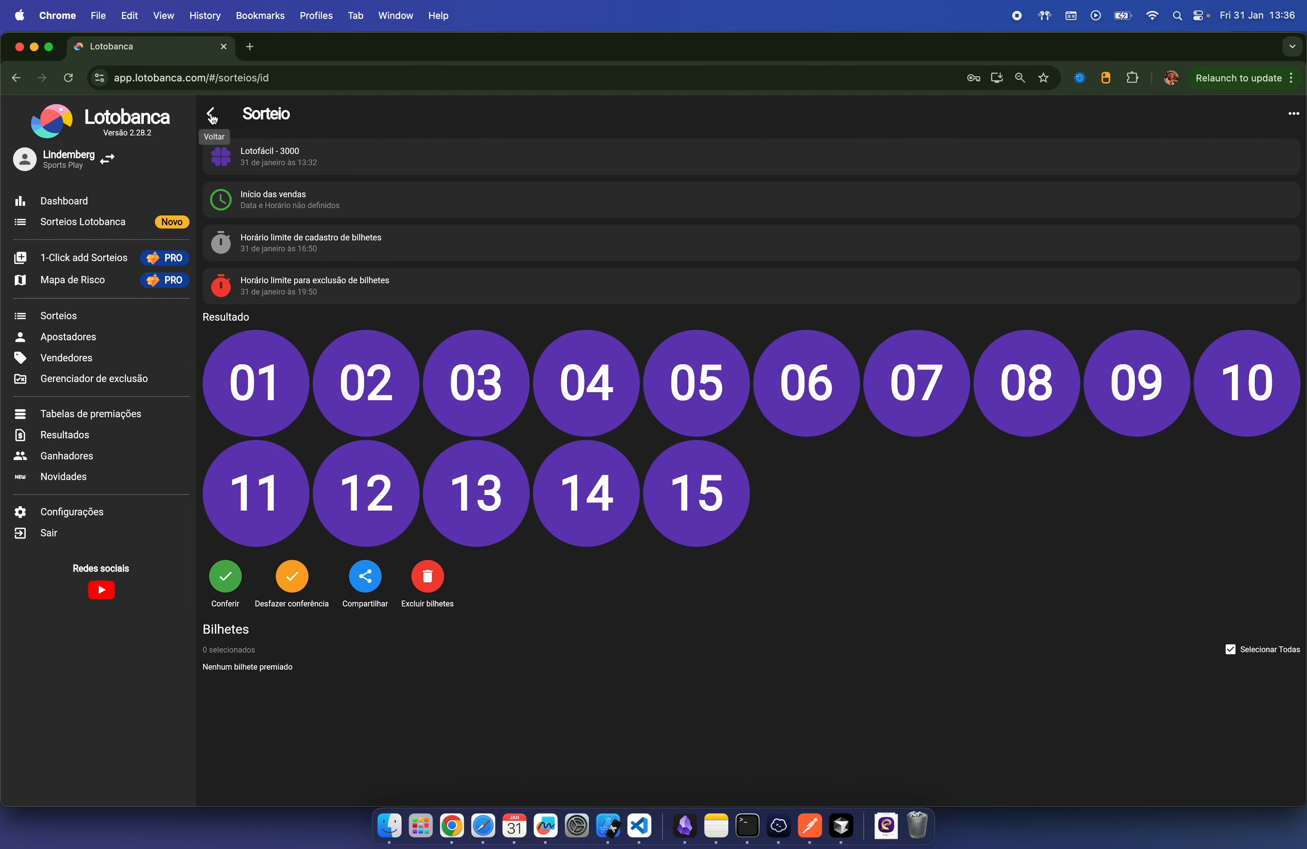
{"action": "left_click", "coordinate": [211, 115]}
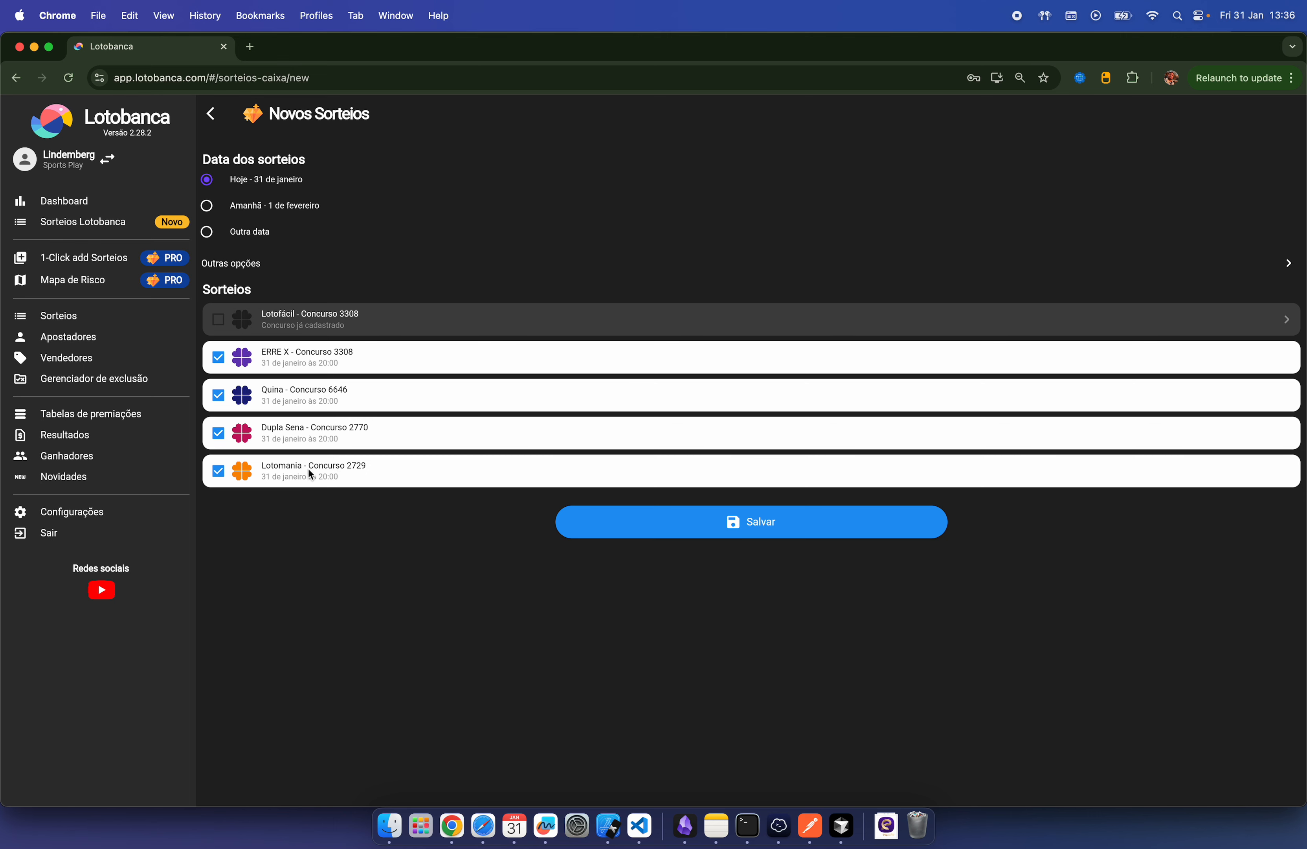
Step: Save tomorrow's draws, leaving out +Milionária, Timemania and Dia de sorte
{"action": "left_click", "coordinate": [290, 207]}
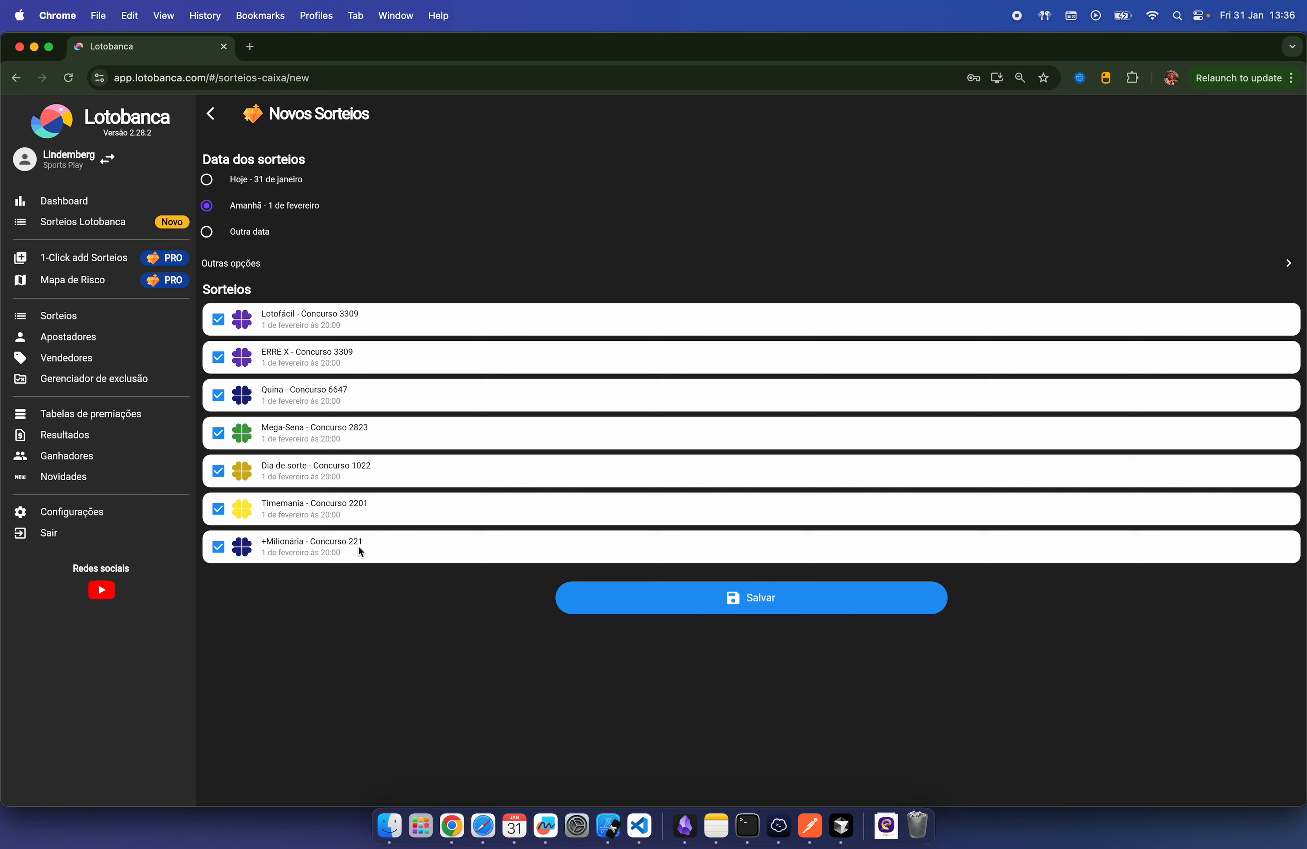
{"action": "left_click", "coordinate": [219, 552]}
{"action": "left_click", "coordinate": [219, 512]}
{"action": "left_click", "coordinate": [220, 473]}
{"action": "left_click", "coordinate": [749, 611]}
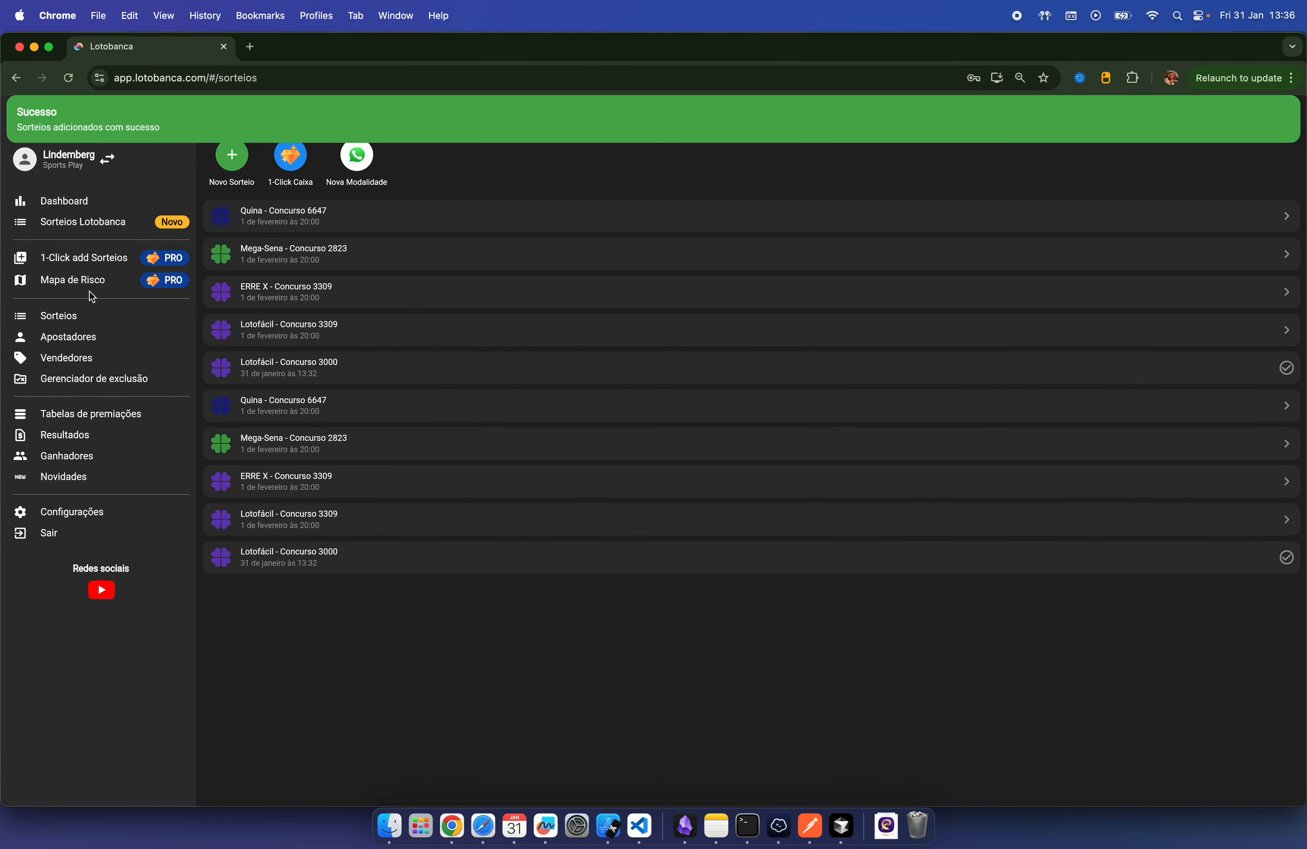
{"action": "left_click", "coordinate": [76, 319]}
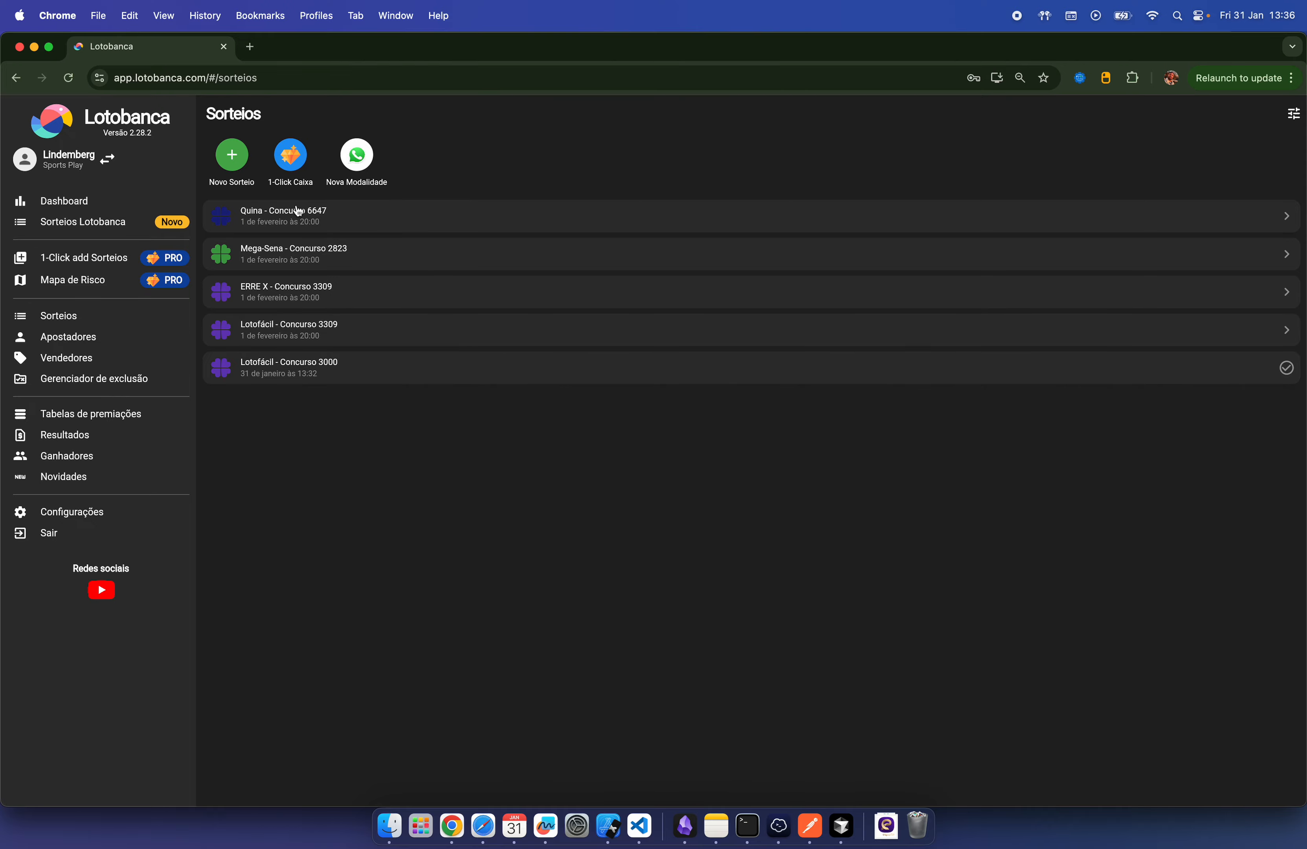
{"action": "left_click", "coordinate": [89, 257]}
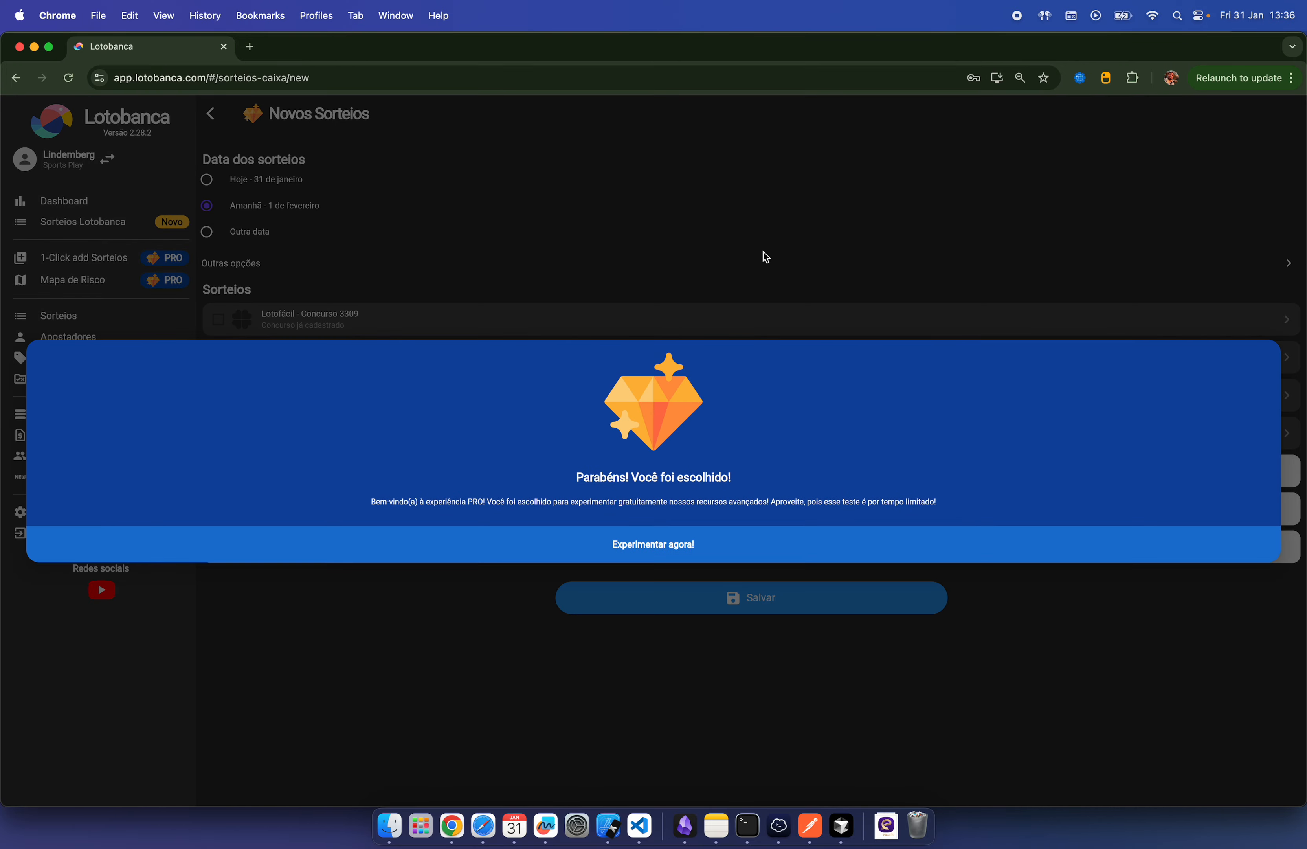
{"action": "left_click", "coordinate": [711, 539]}
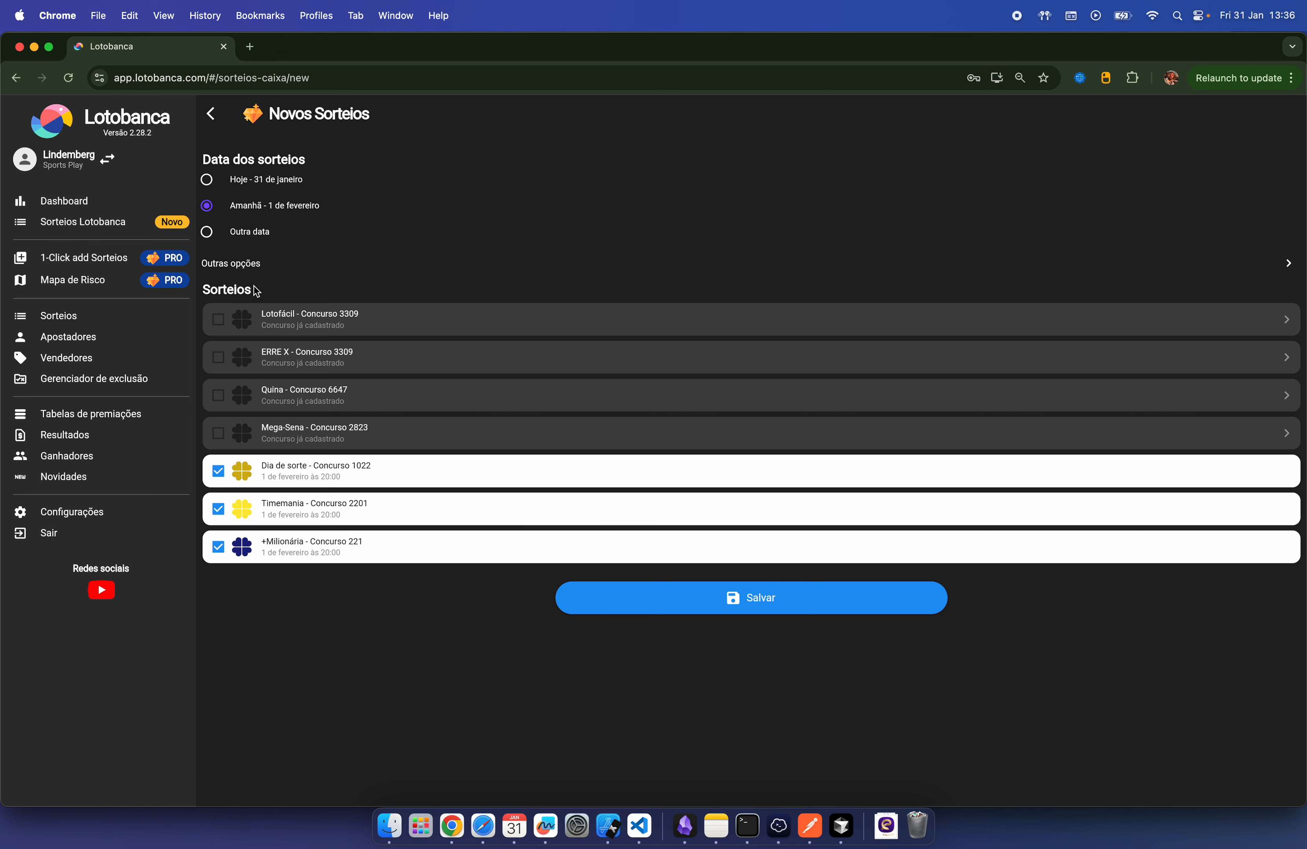
{"action": "left_click", "coordinate": [1288, 264]}
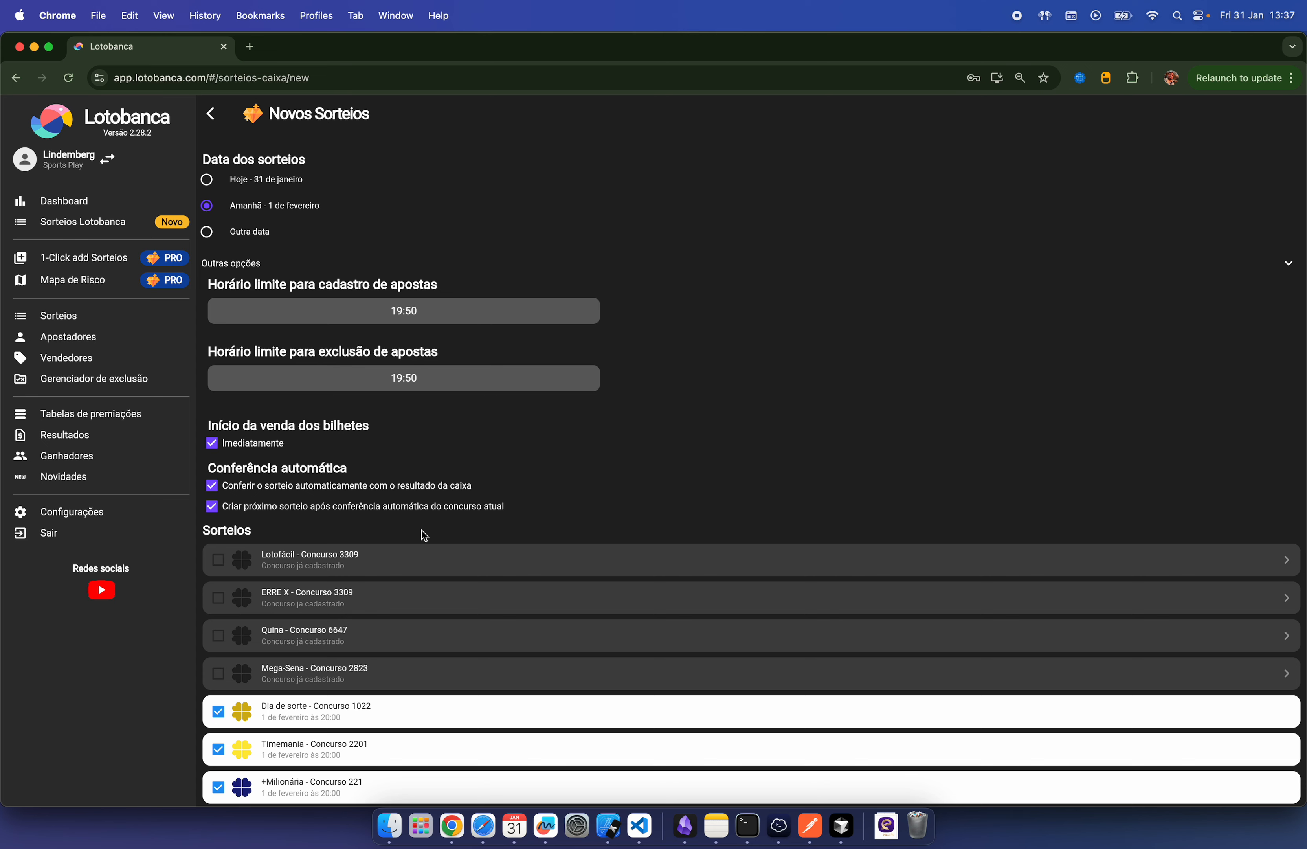
{"action": "left_click", "coordinate": [77, 317]}
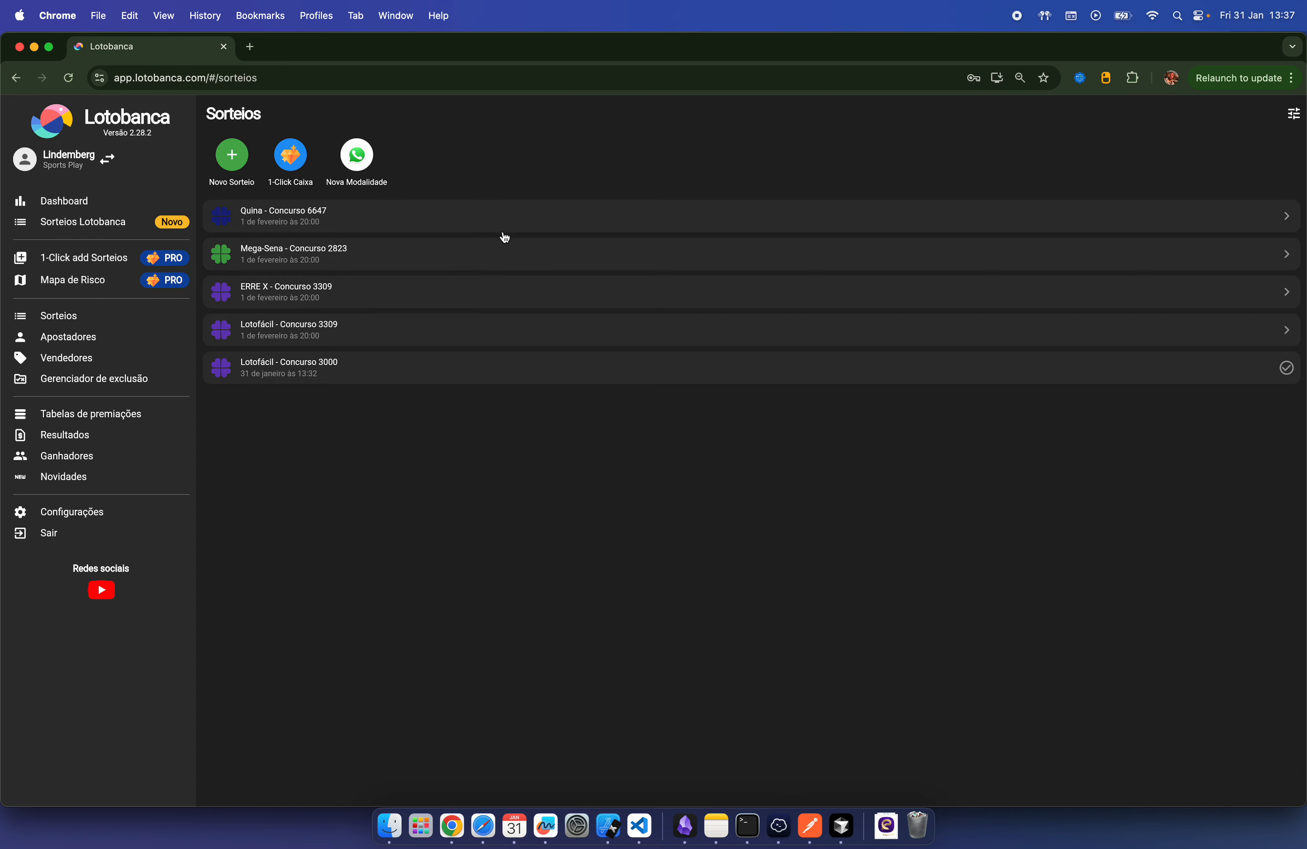
Step: Begin checking Mega-Sena 2823, then start a new Teste ticket for Lotofácil 3309
{"action": "left_click", "coordinate": [381, 257]}
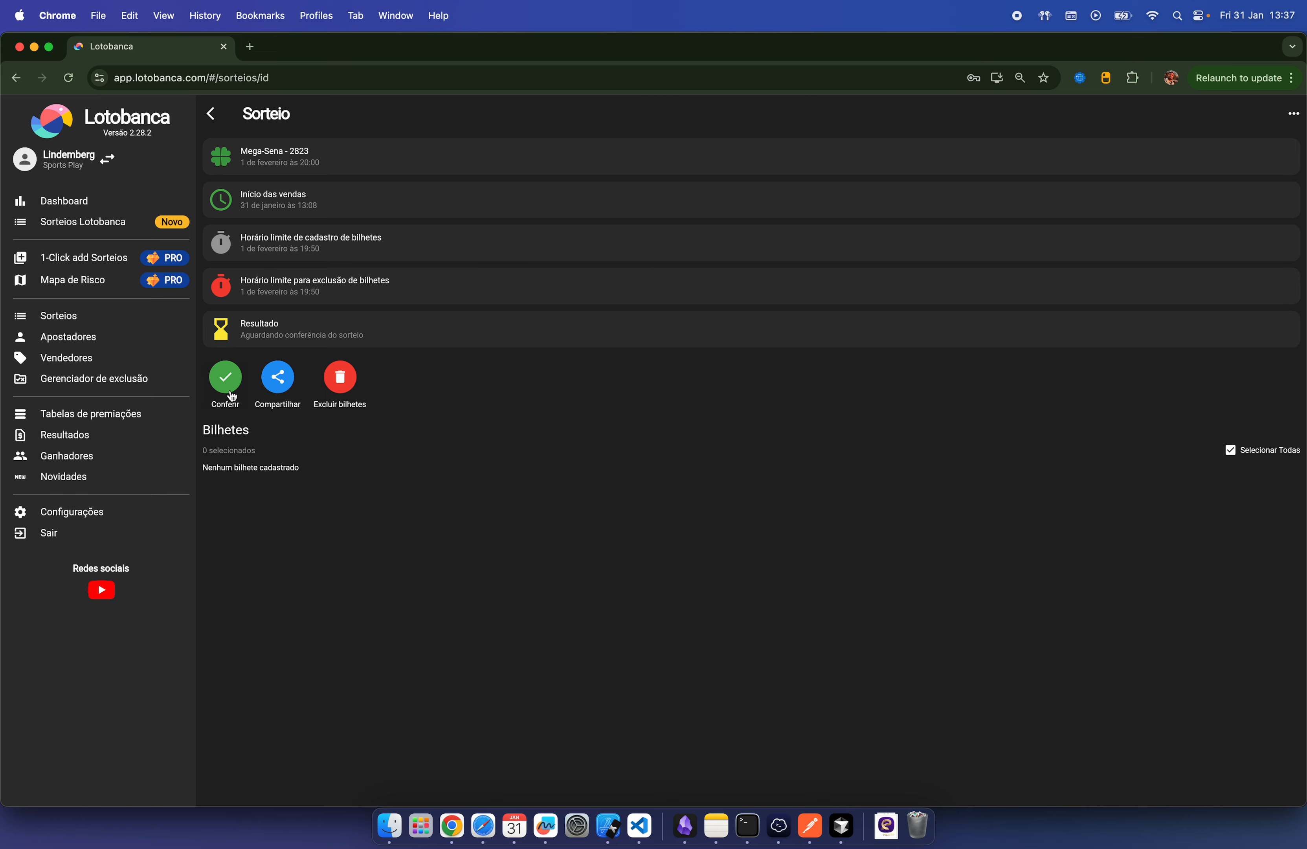
{"action": "left_click", "coordinate": [230, 380]}
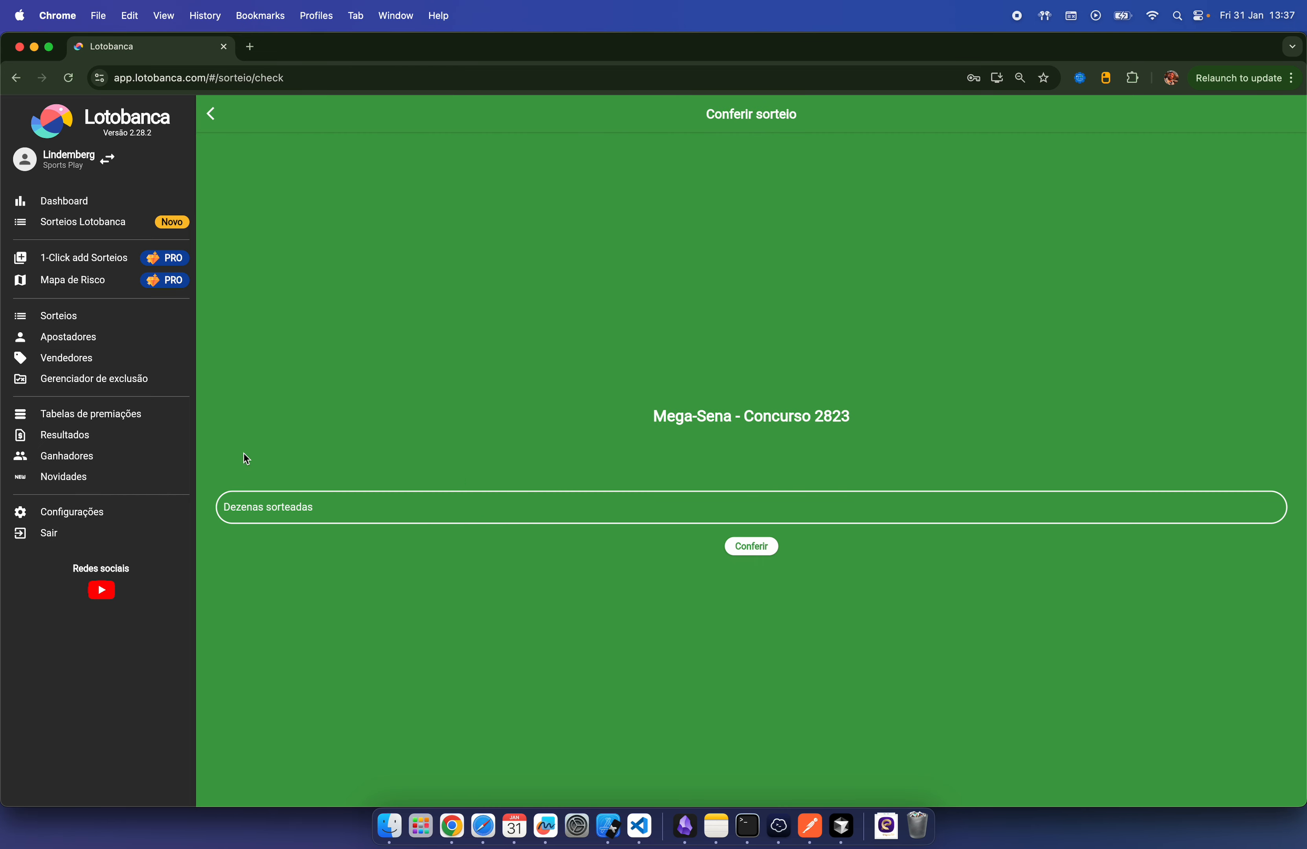
{"action": "left_click", "coordinate": [73, 342]}
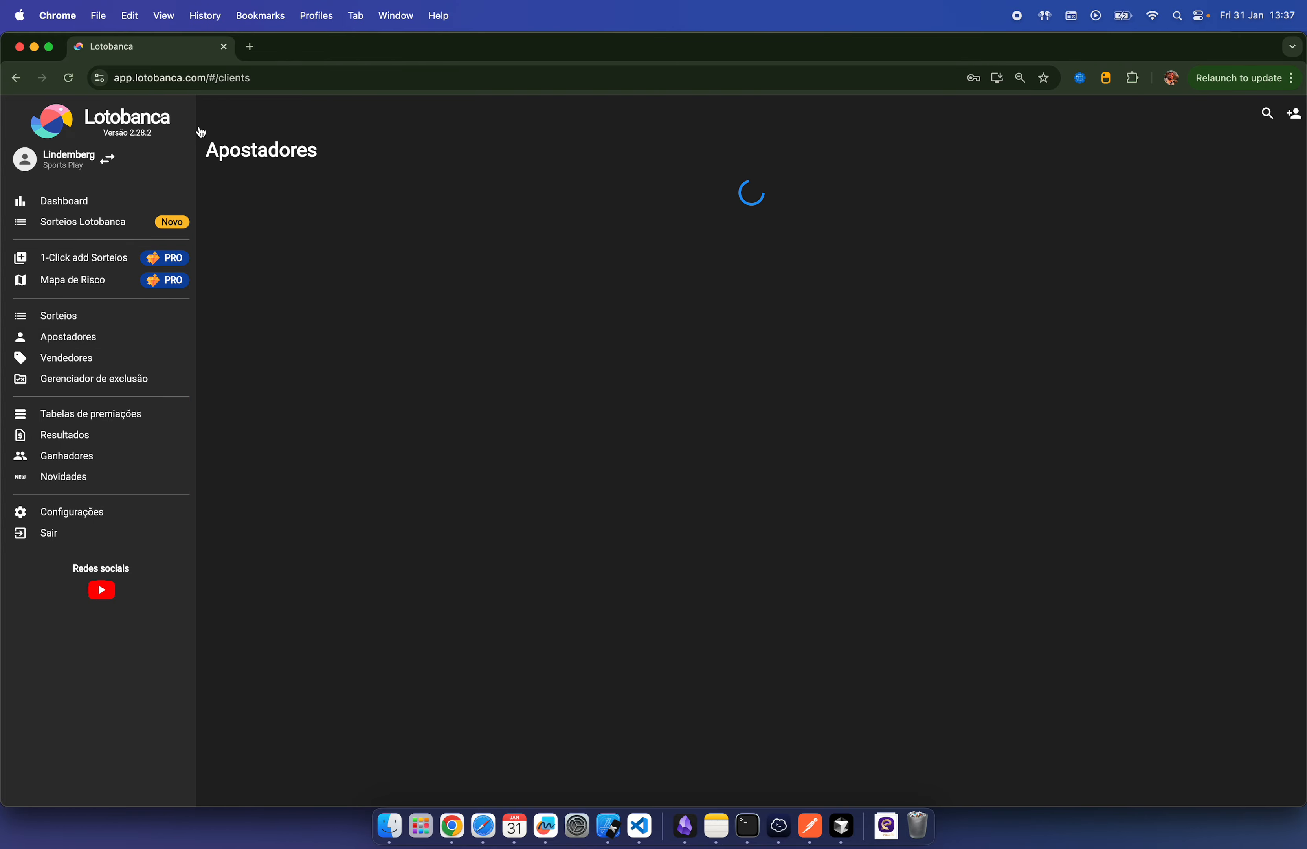
{"action": "left_click", "coordinate": [330, 212]}
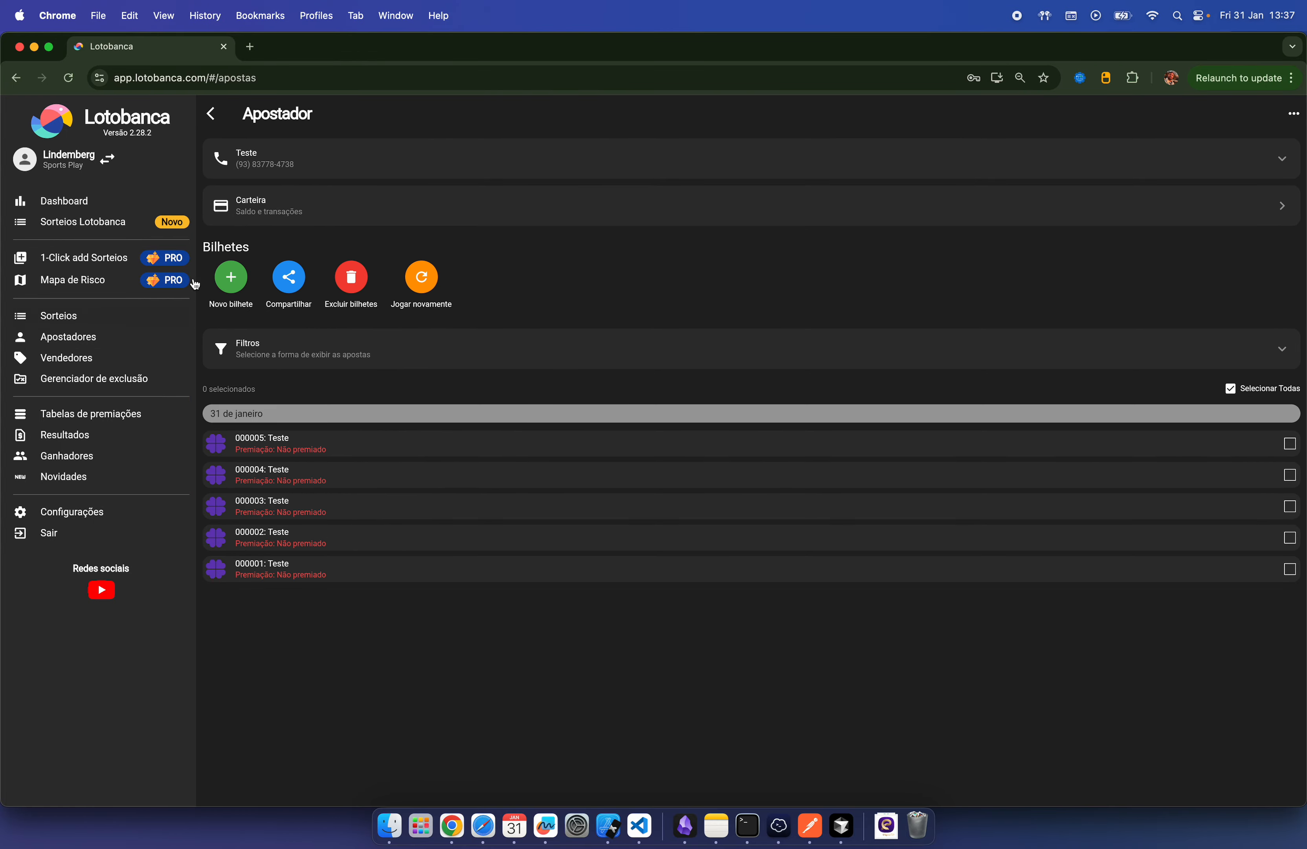
{"action": "left_click", "coordinate": [234, 283]}
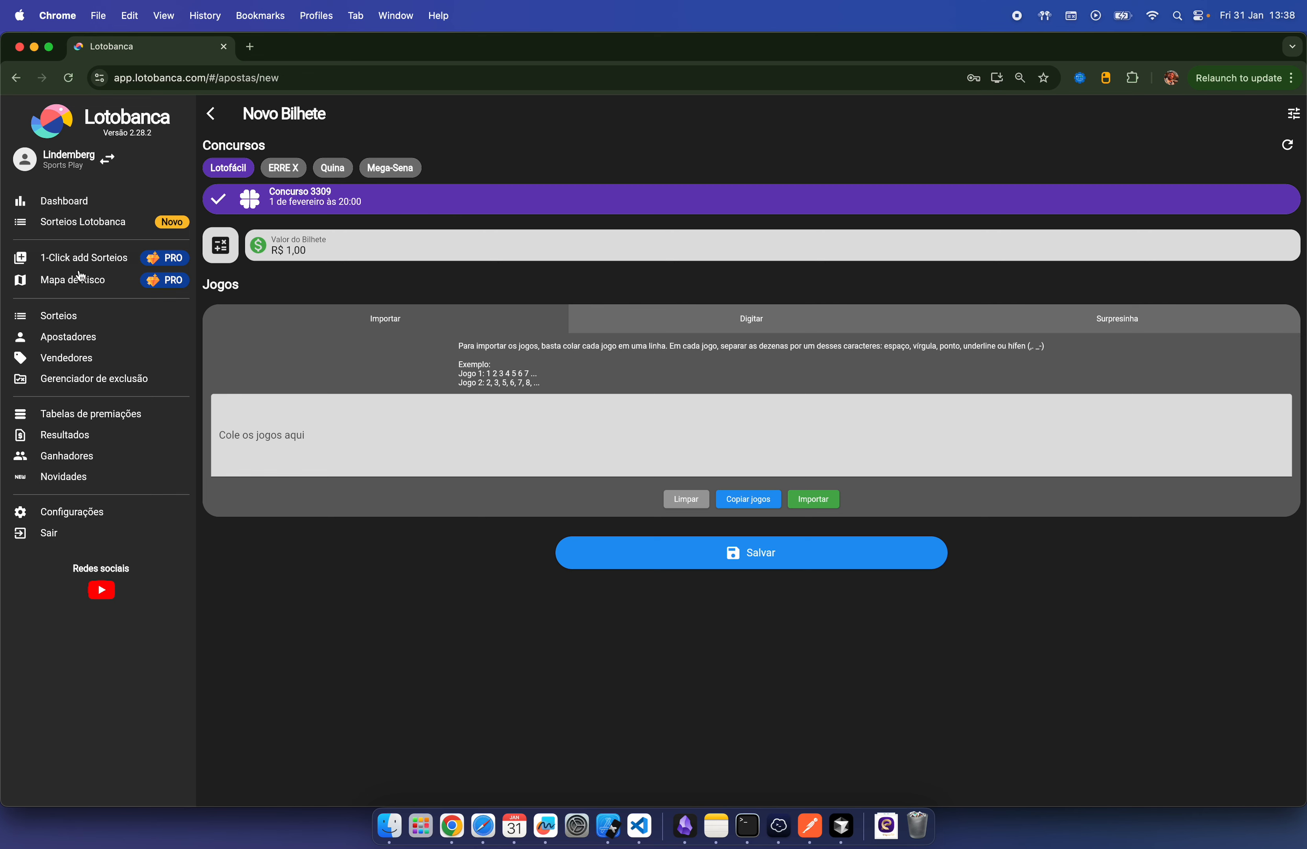
Step: On the Dashboard, view Lotofácil ticket totals and expand bank and seller statements (R$ 50,00)
{"action": "left_click", "coordinate": [63, 316]}
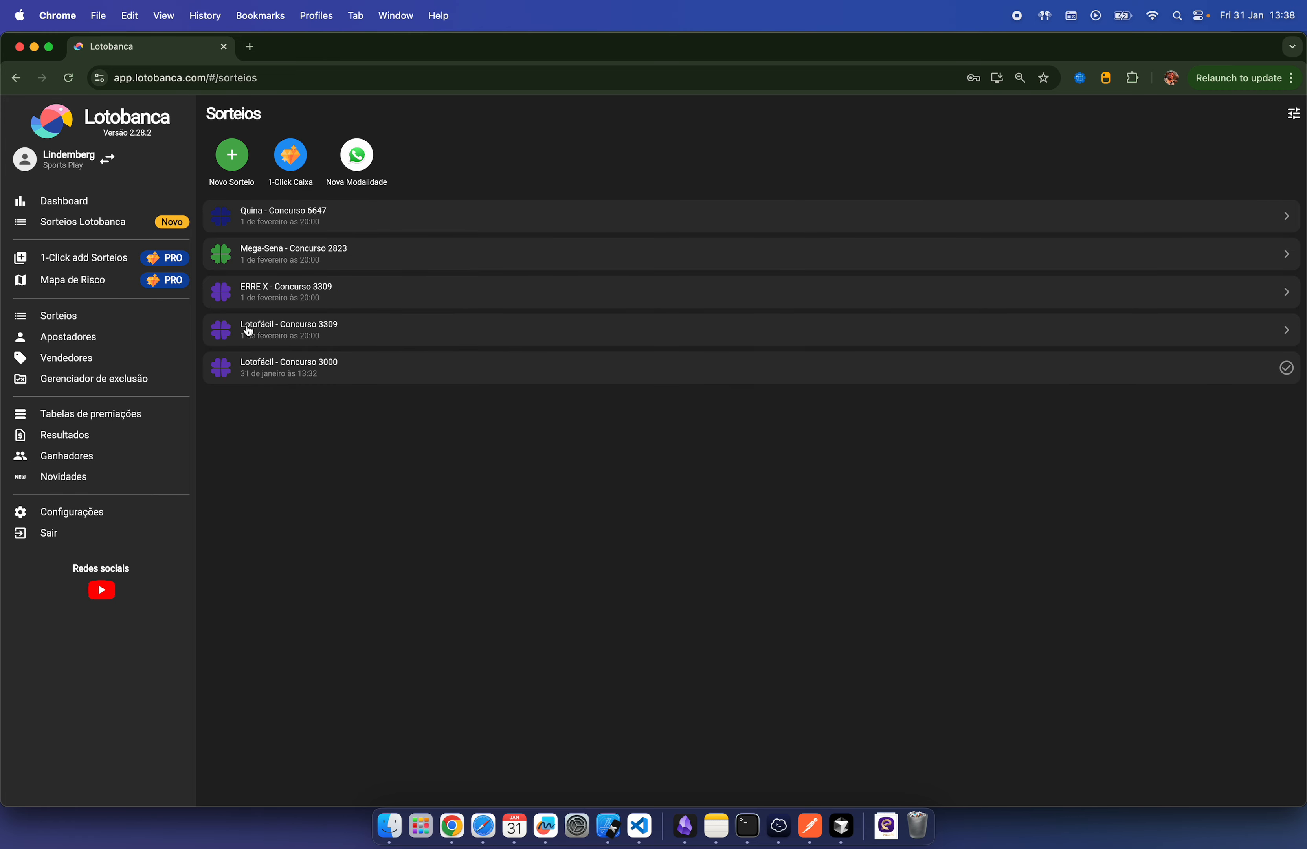
{"action": "left_click", "coordinate": [70, 204]}
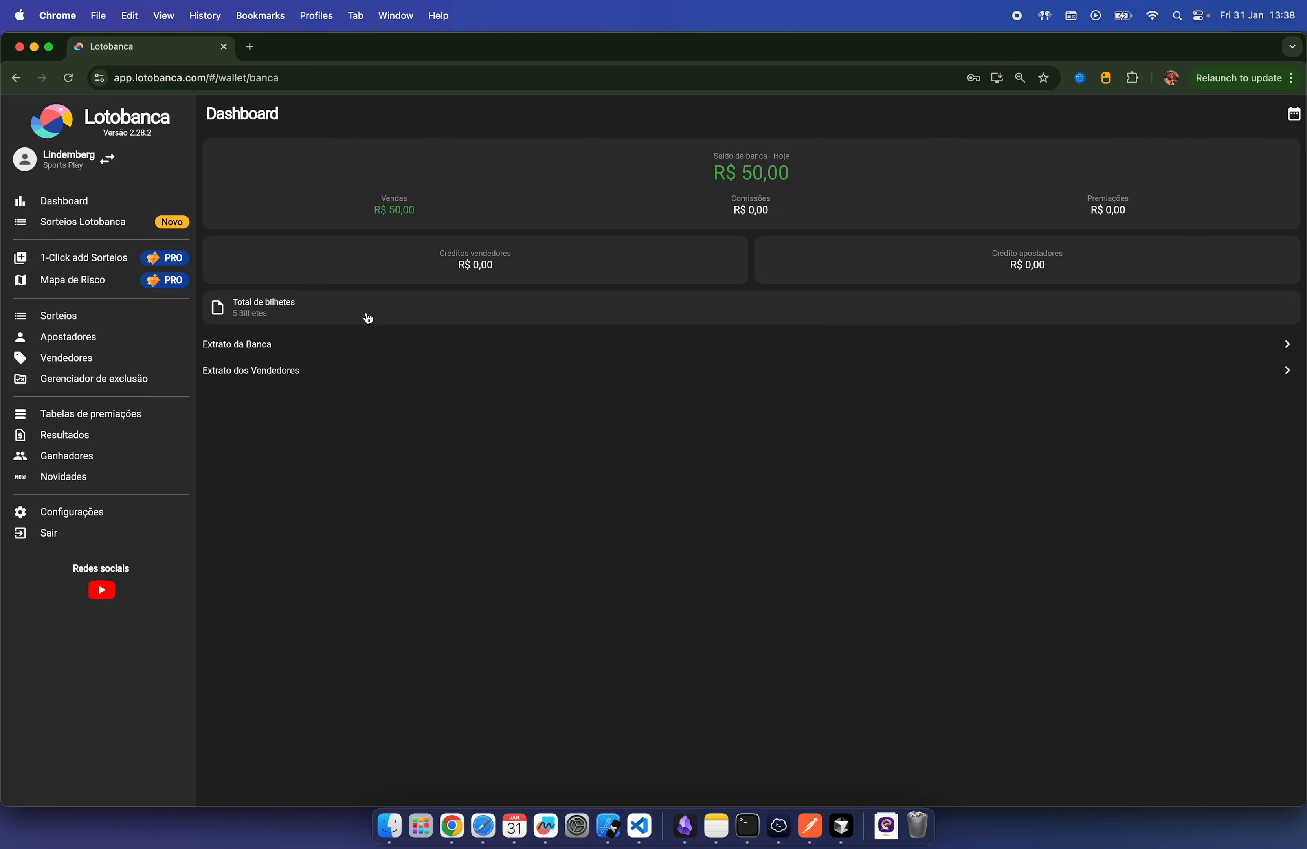
{"action": "left_click", "coordinate": [347, 307]}
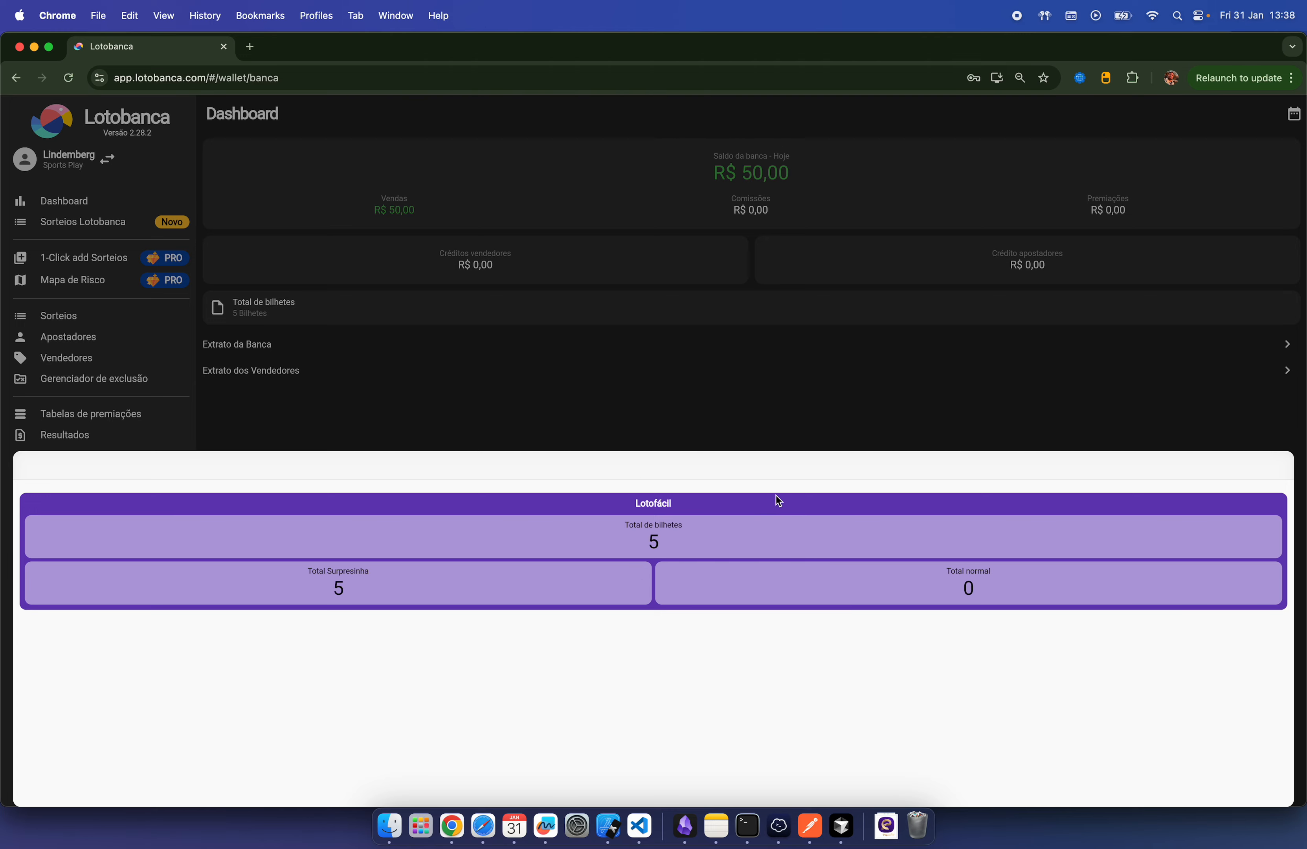
{"action": "left_click", "coordinate": [660, 348]}
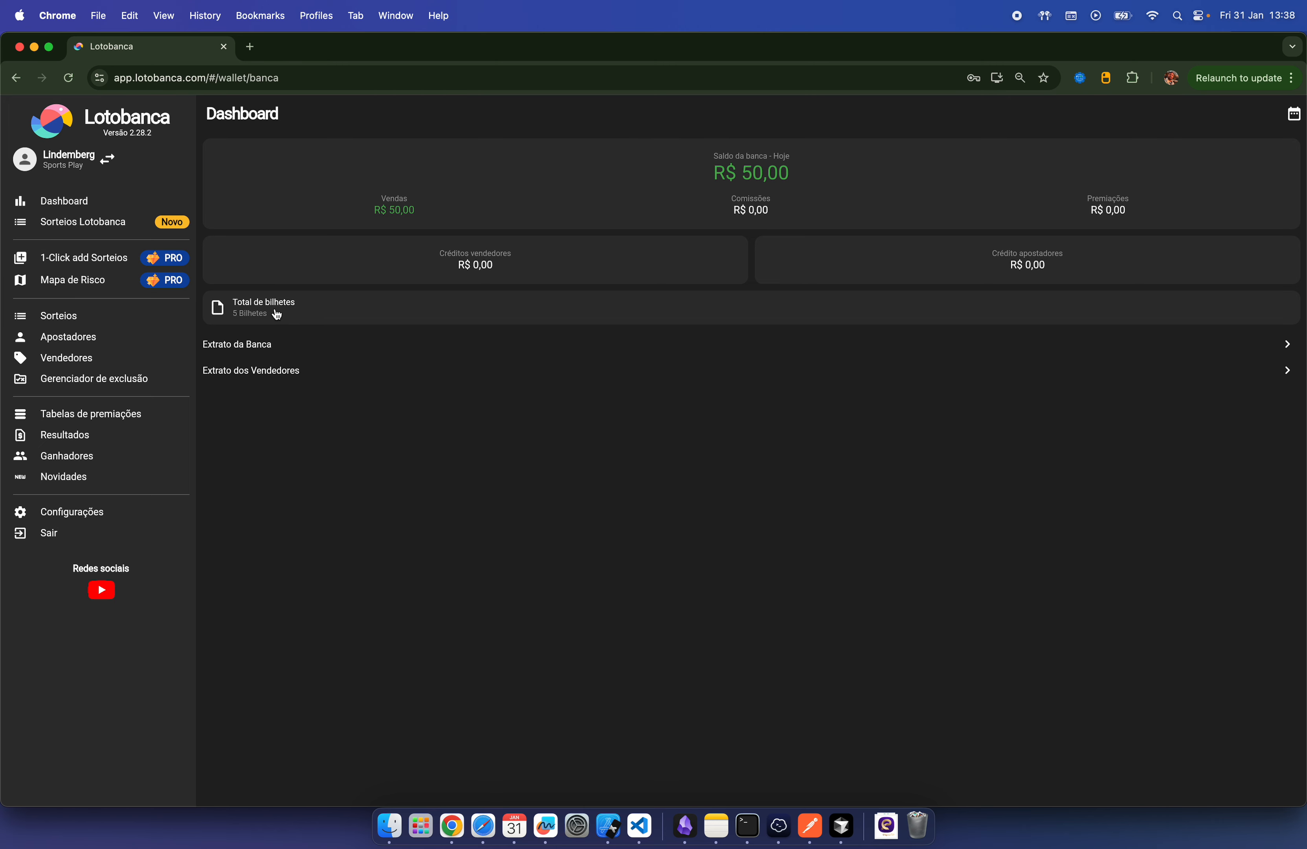
{"action": "left_click", "coordinate": [1286, 345]}
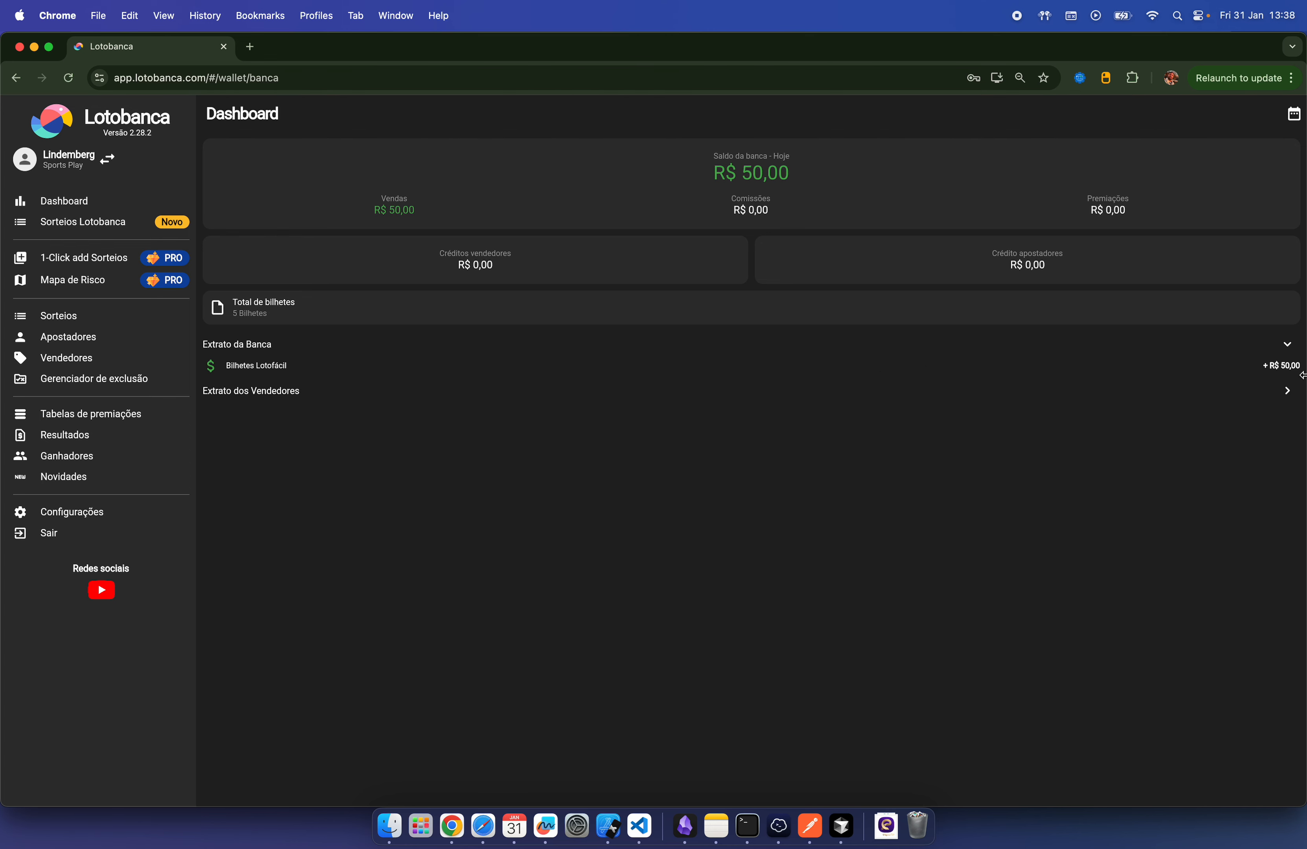
{"action": "left_click", "coordinate": [1286, 390]}
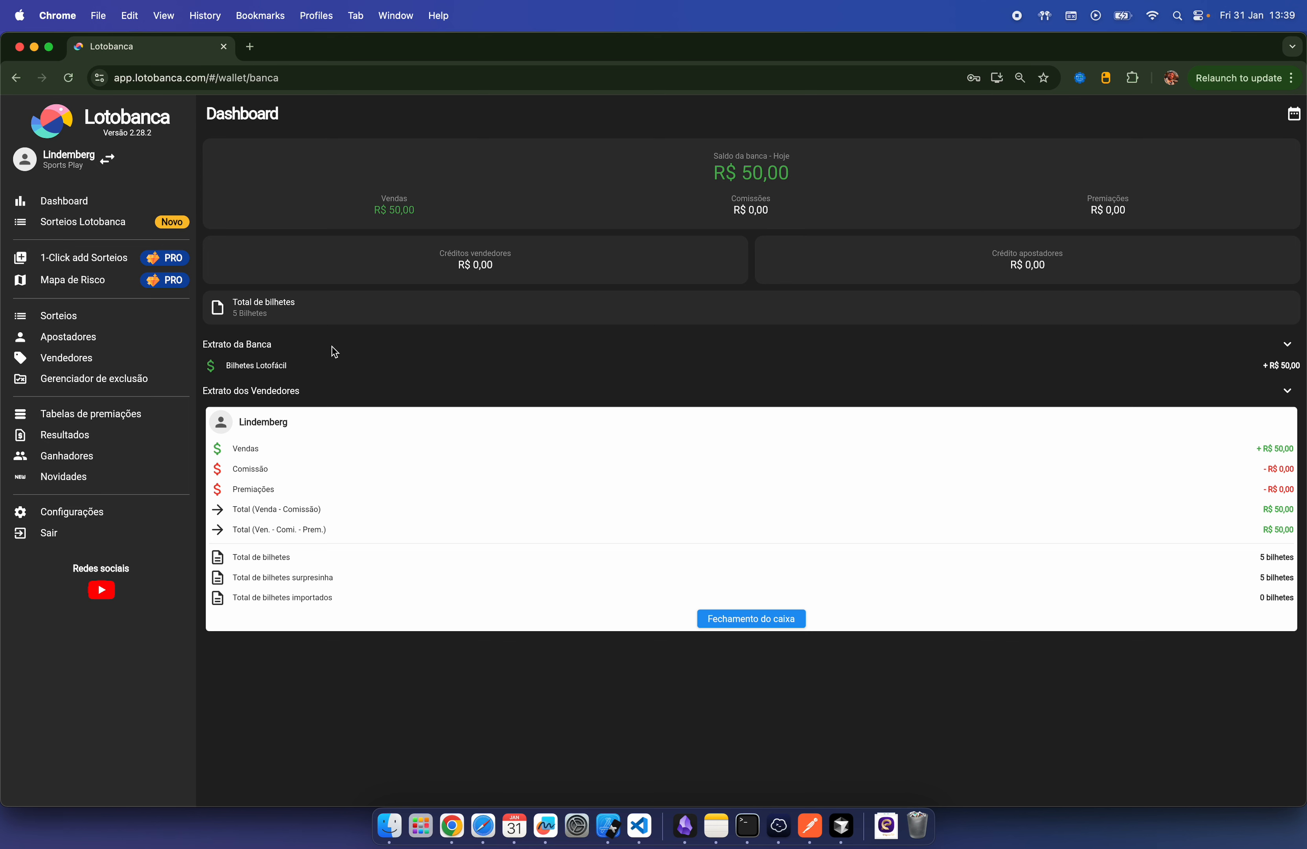
Step: Start a new ticket for the Teste bettor
{"action": "left_click", "coordinate": [94, 337]}
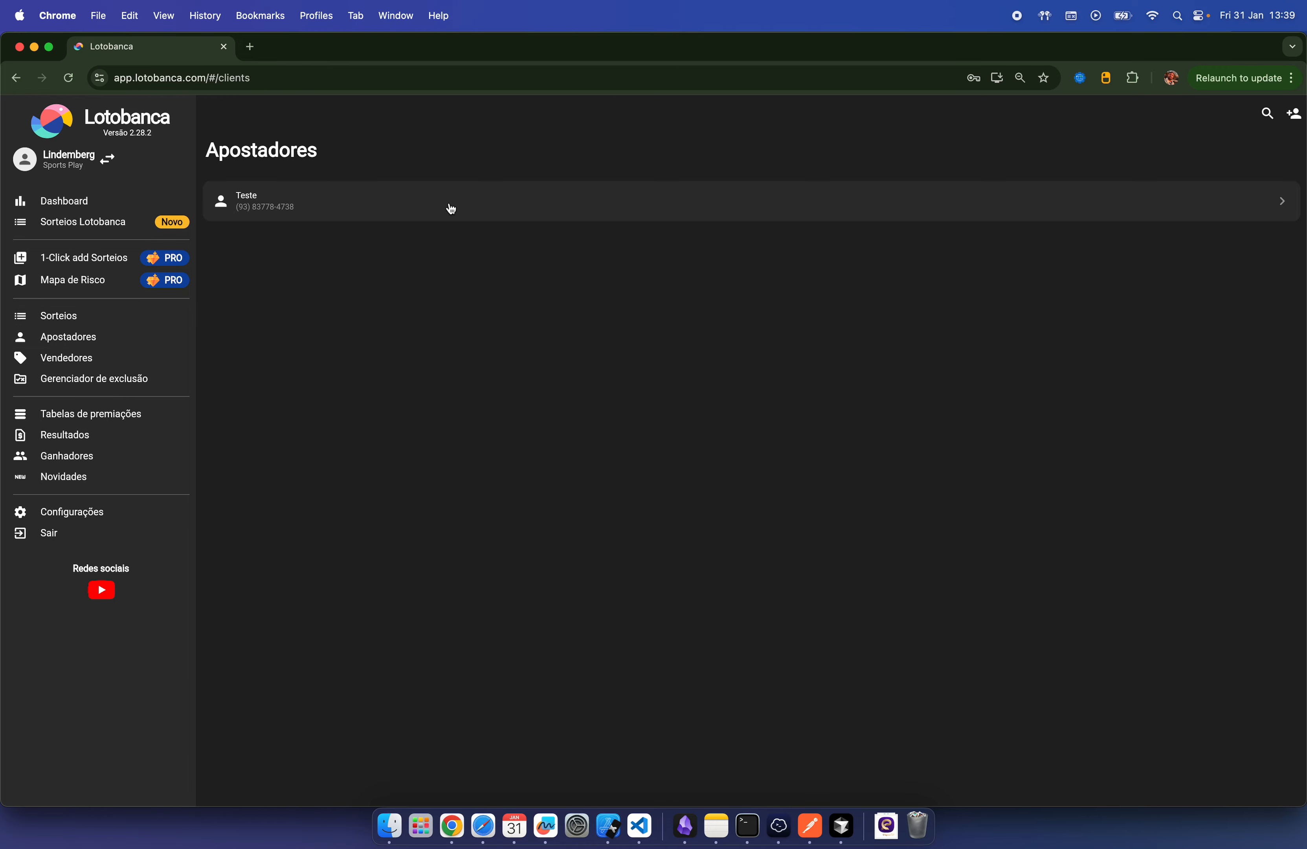
{"action": "left_click", "coordinate": [425, 207]}
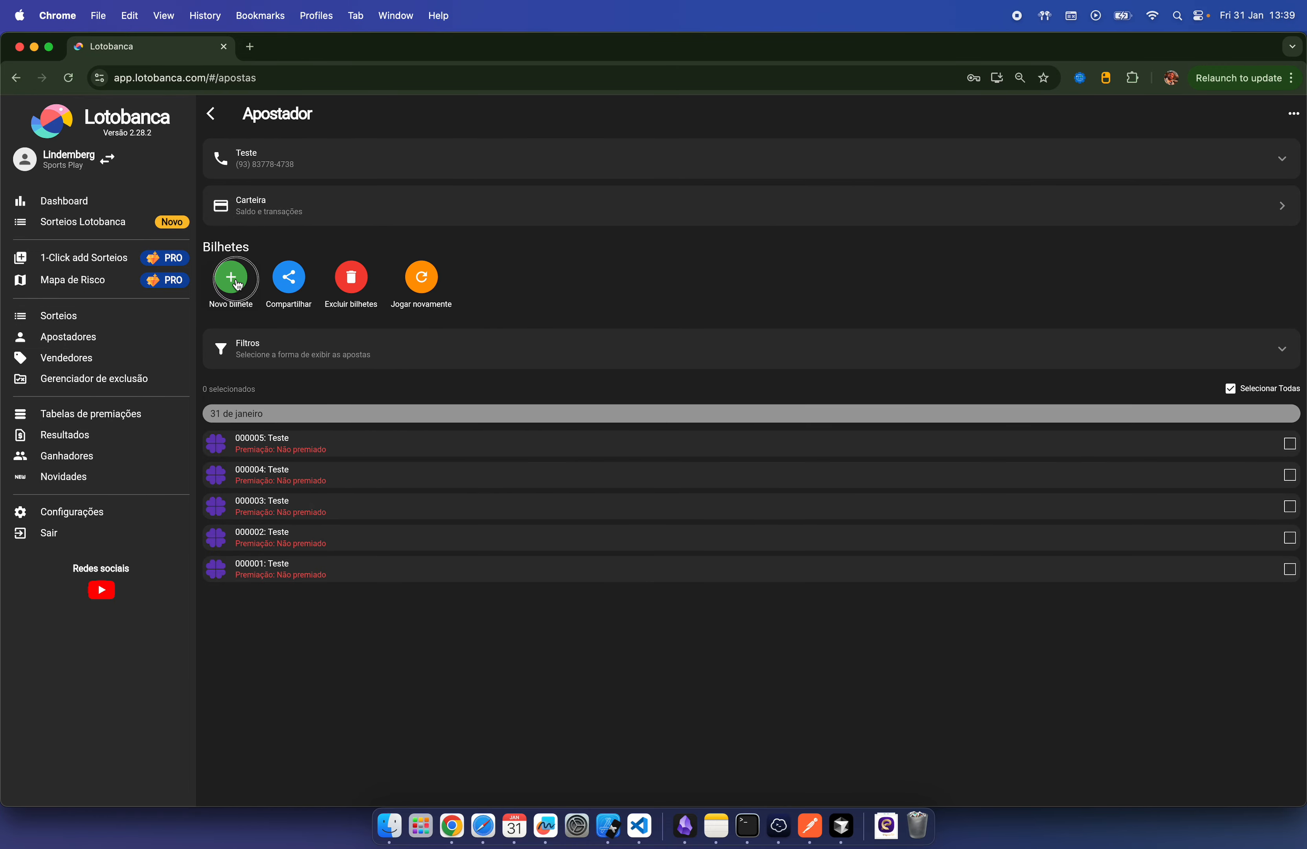
{"action": "left_click", "coordinate": [236, 278]}
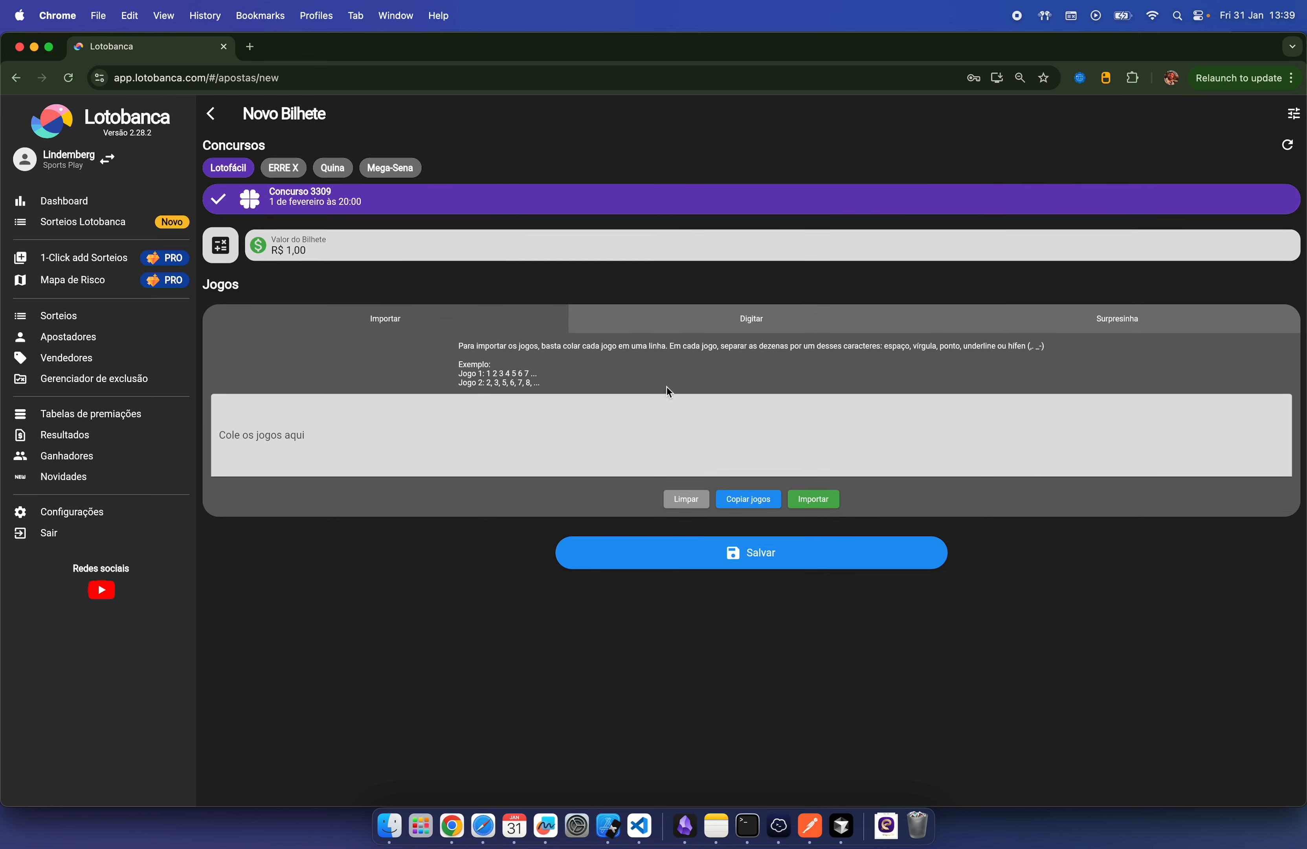
Step: Generate five random 21-number Surpresinha games, save the ticket, and return to Apostadores
{"action": "left_click", "coordinate": [1124, 326]}
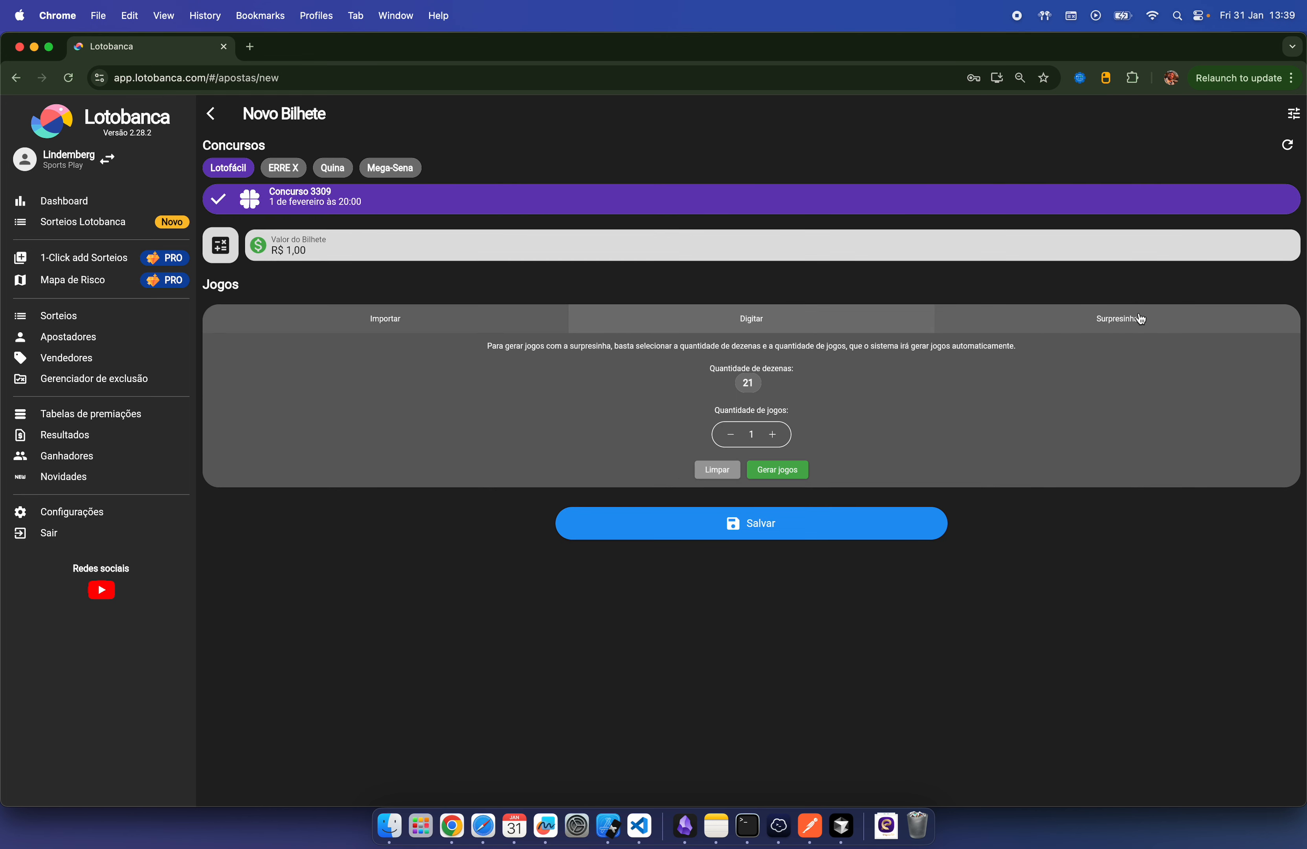
{"action": "left_click", "coordinate": [774, 435]}
{"action": "left_click", "coordinate": [775, 435]}
{"action": "left_click", "coordinate": [775, 436]}
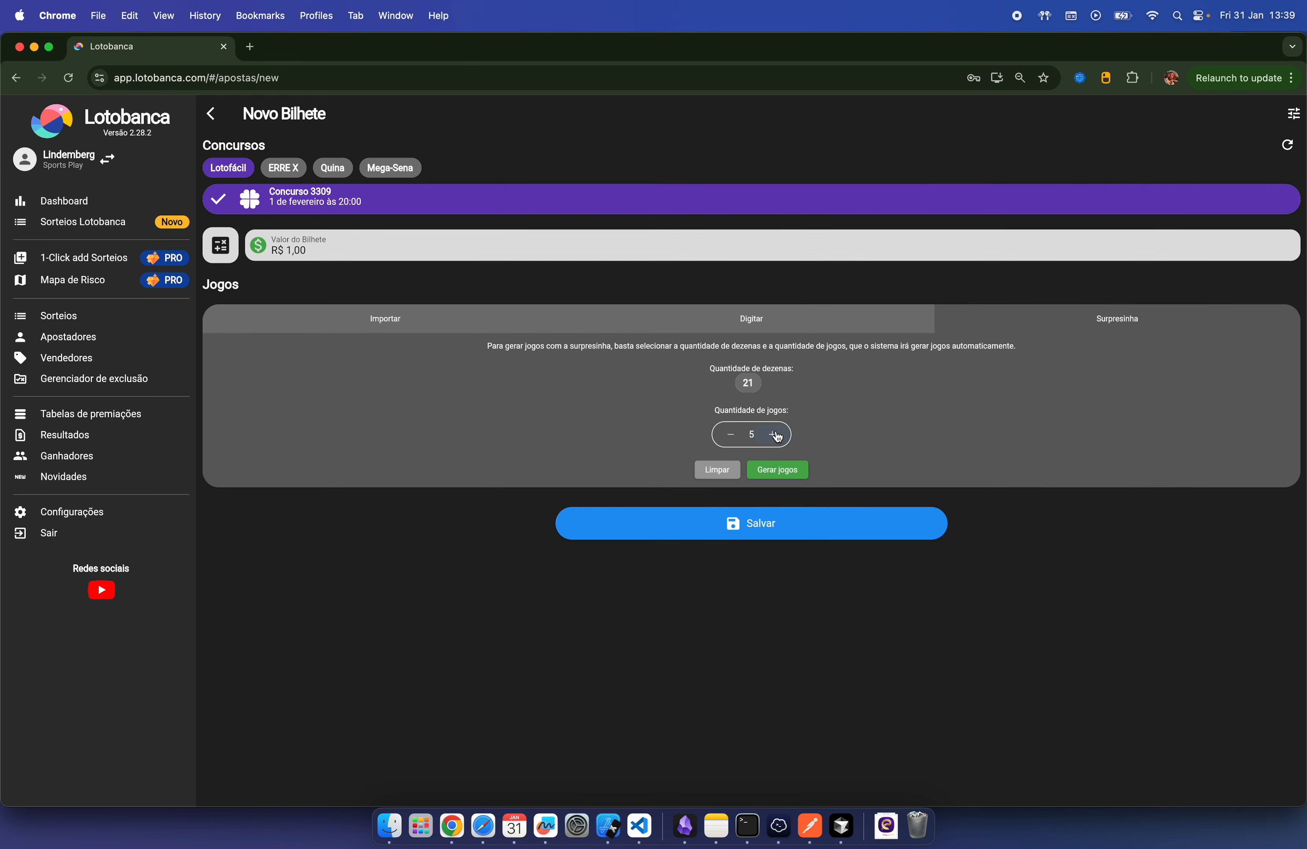
{"action": "left_click", "coordinate": [779, 471]}
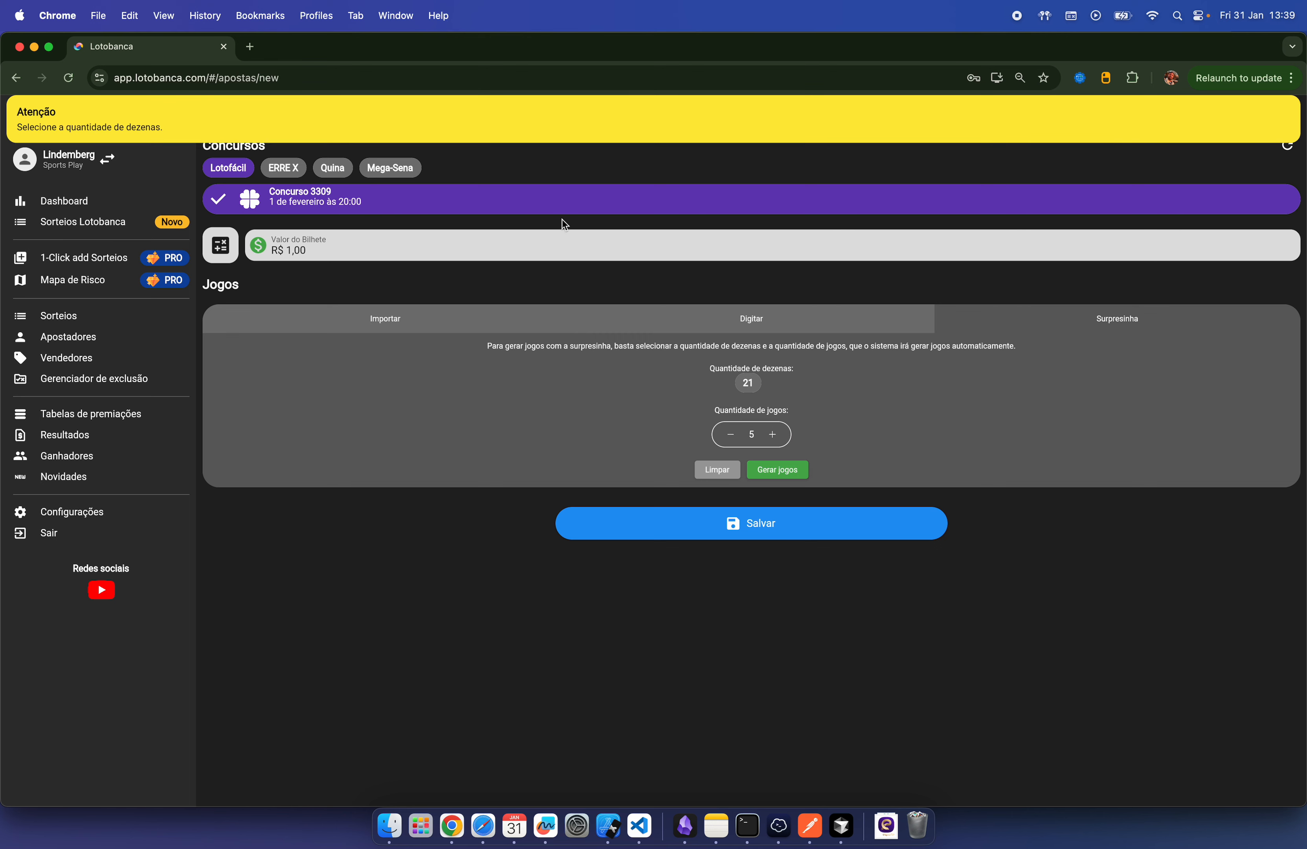
{"action": "left_click", "coordinate": [749, 383]}
{"action": "left_click", "coordinate": [792, 470]}
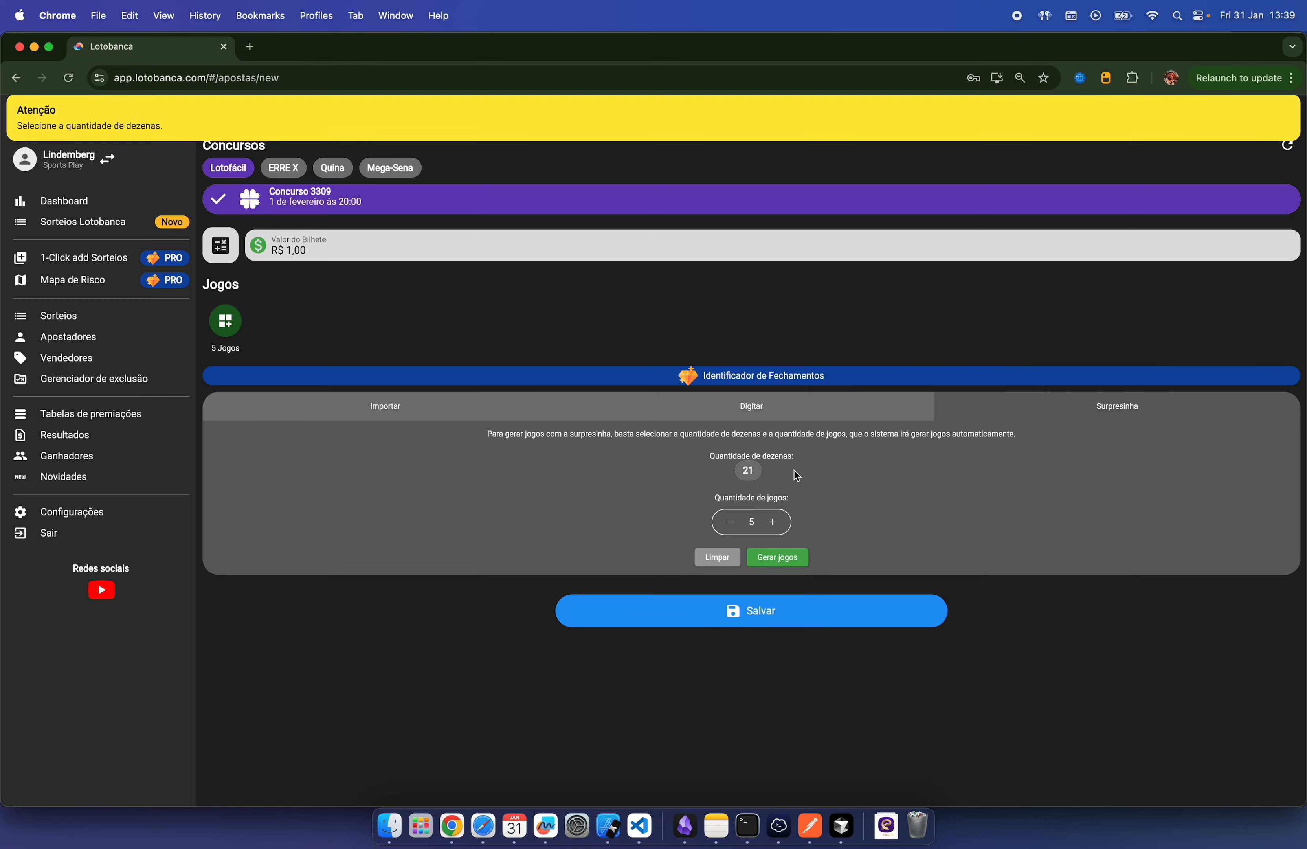
{"action": "left_click", "coordinate": [659, 614]}
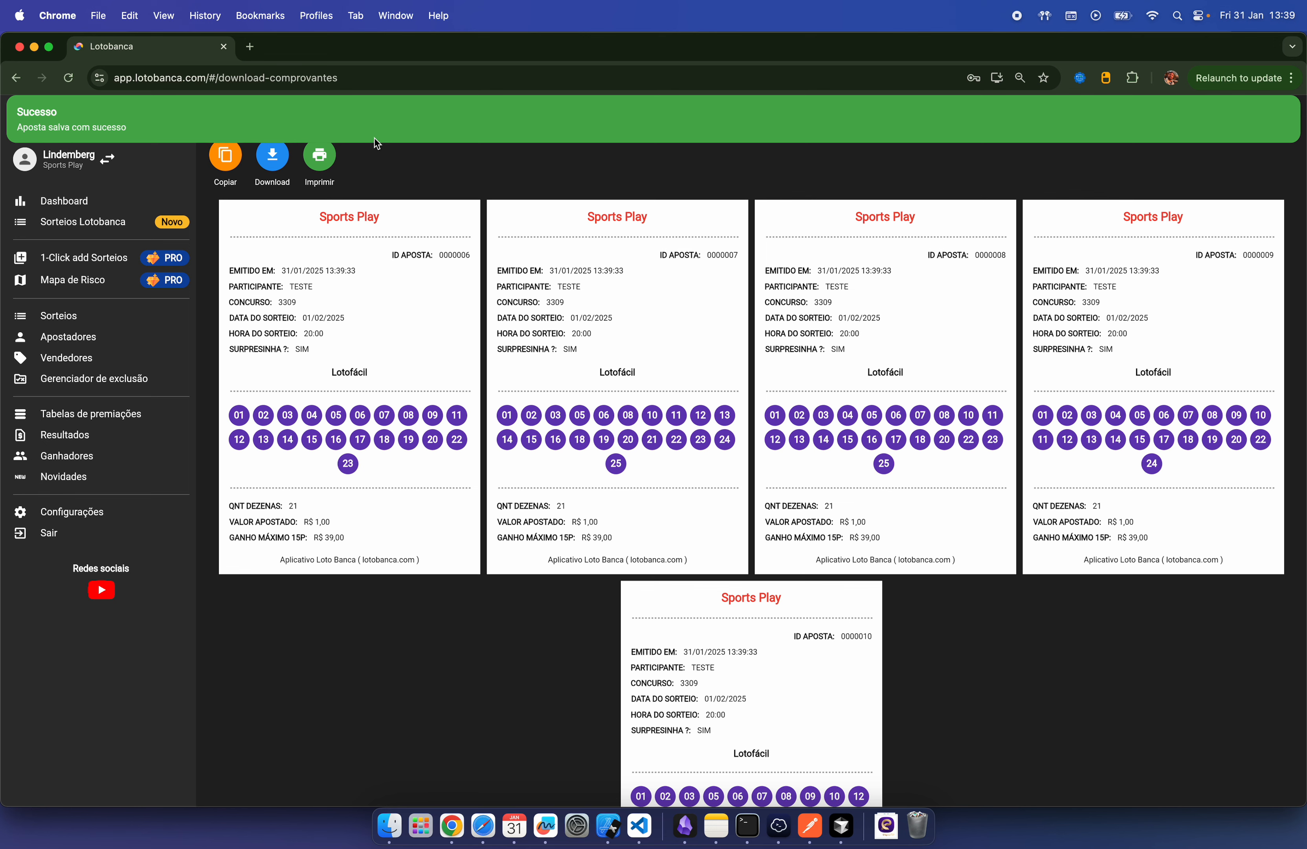
{"action": "left_click", "coordinate": [96, 337]}
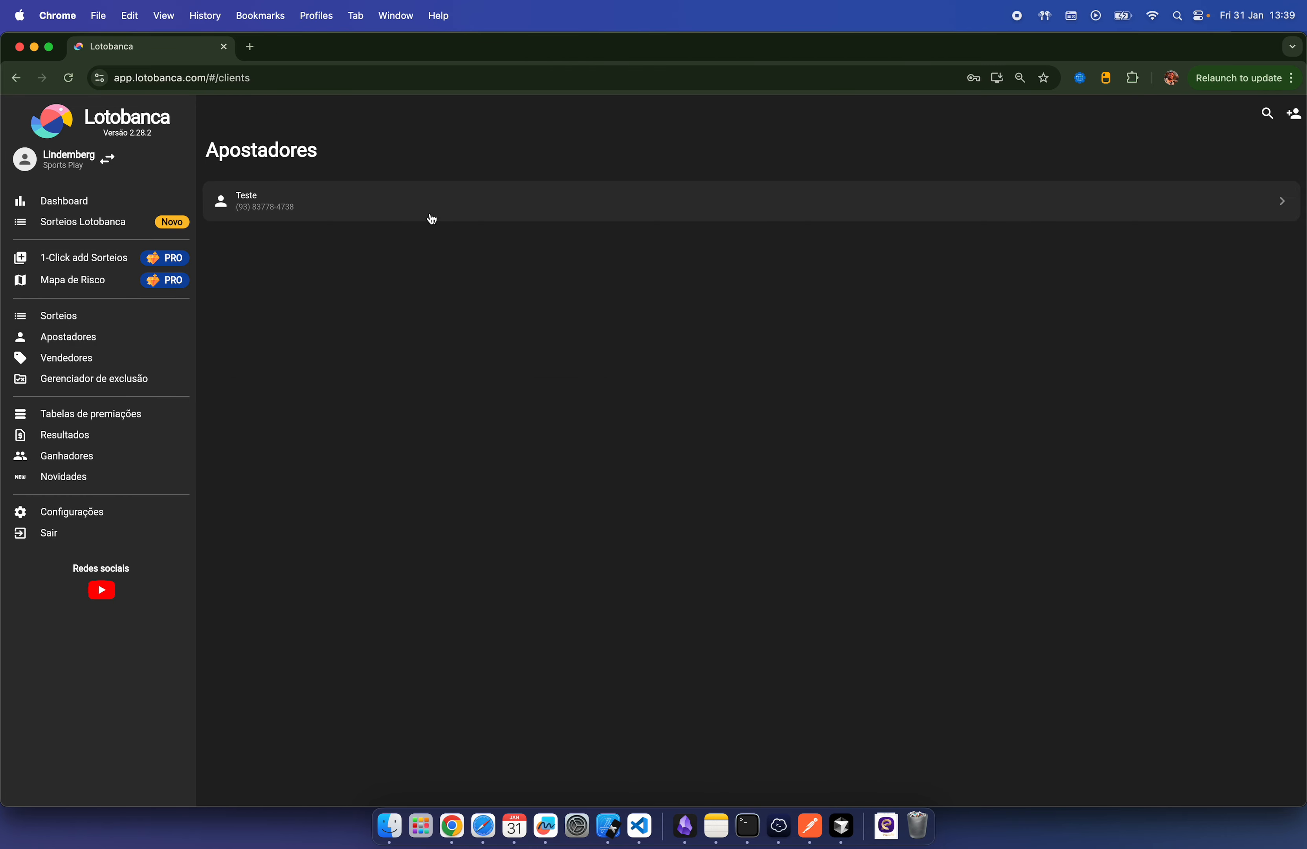
Step: Copy the Teste bettor's Usuário login from their expanded details
{"action": "left_click", "coordinate": [429, 215]}
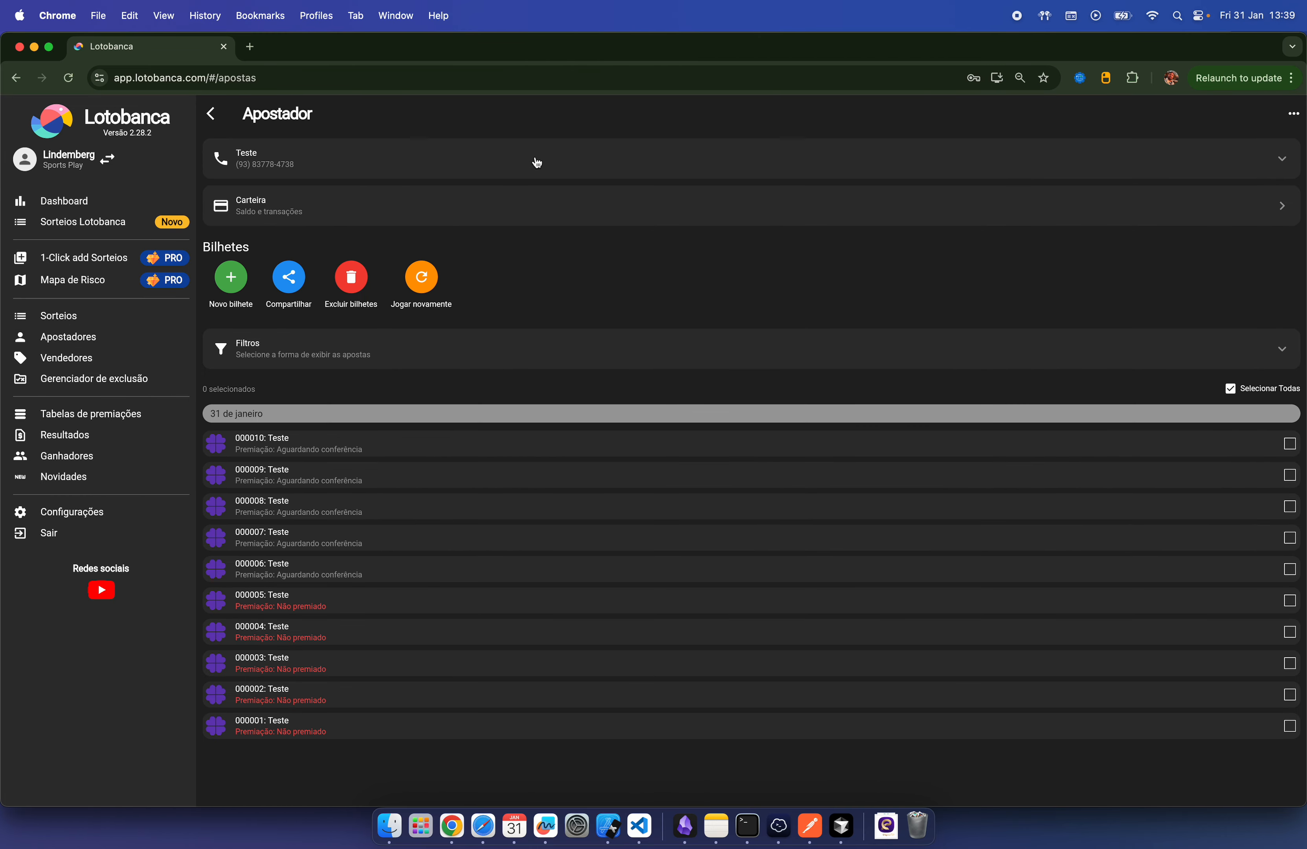
{"action": "left_click", "coordinate": [537, 162]}
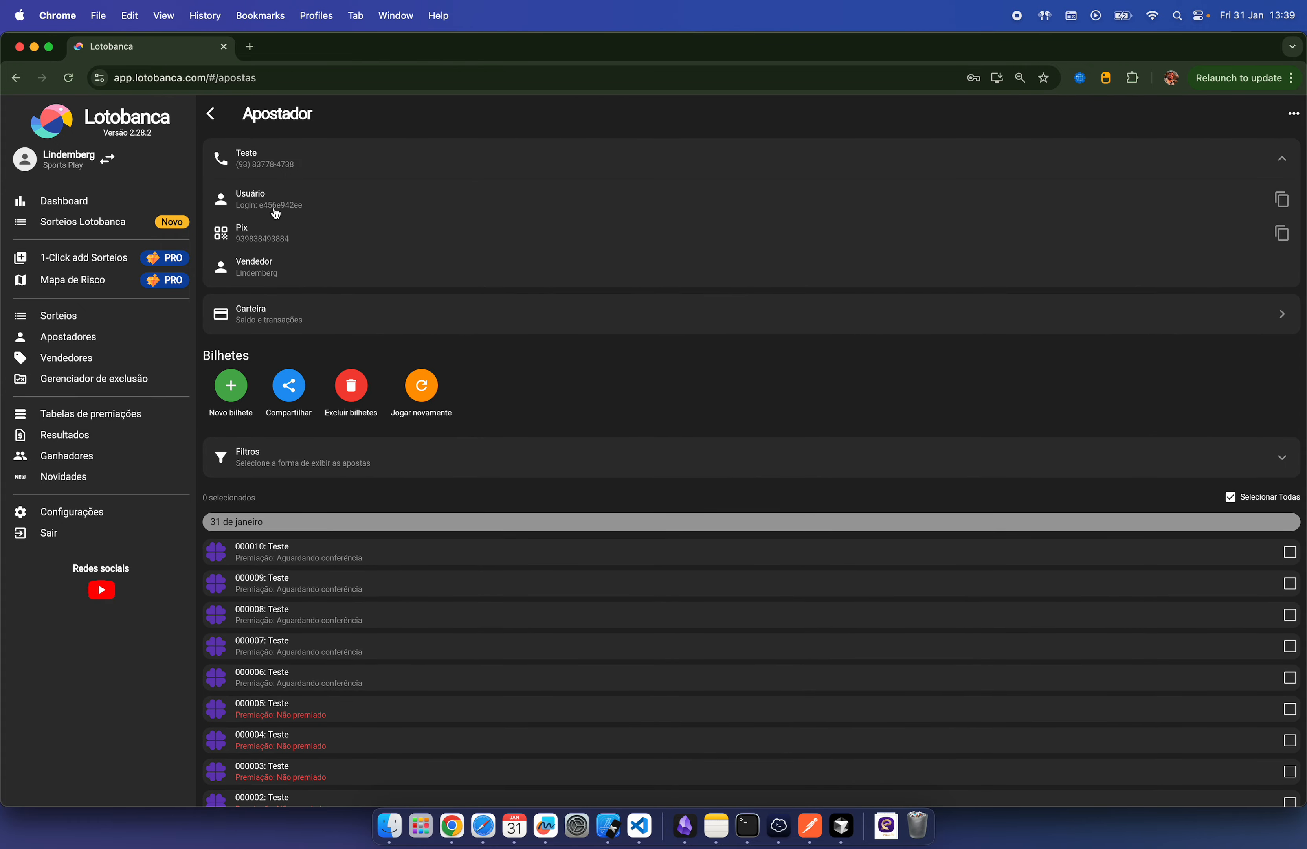
{"action": "left_click", "coordinate": [296, 210]}
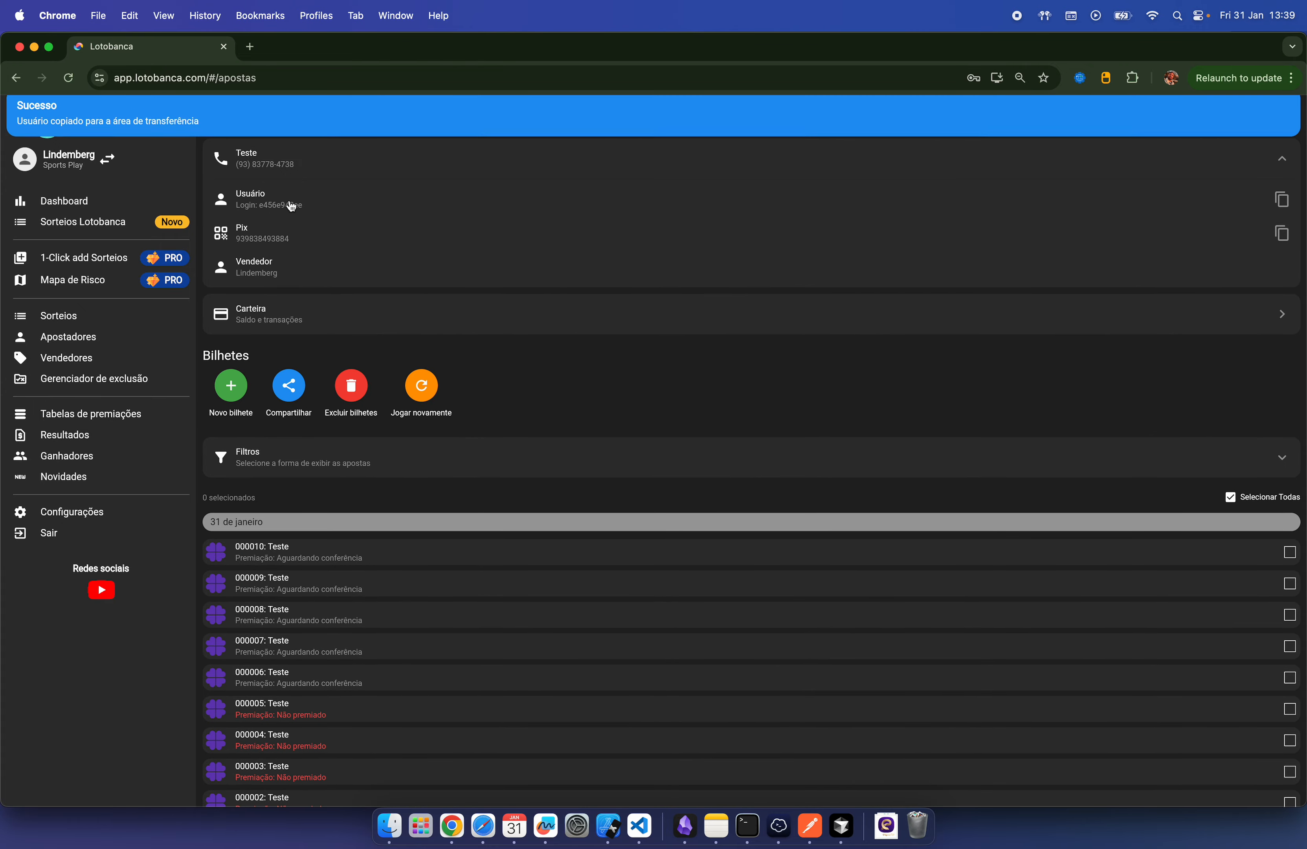
Step: Add an account with Teste's login, set and confirm a new password, and sign in
{"action": "left_click", "coordinate": [80, 160]}
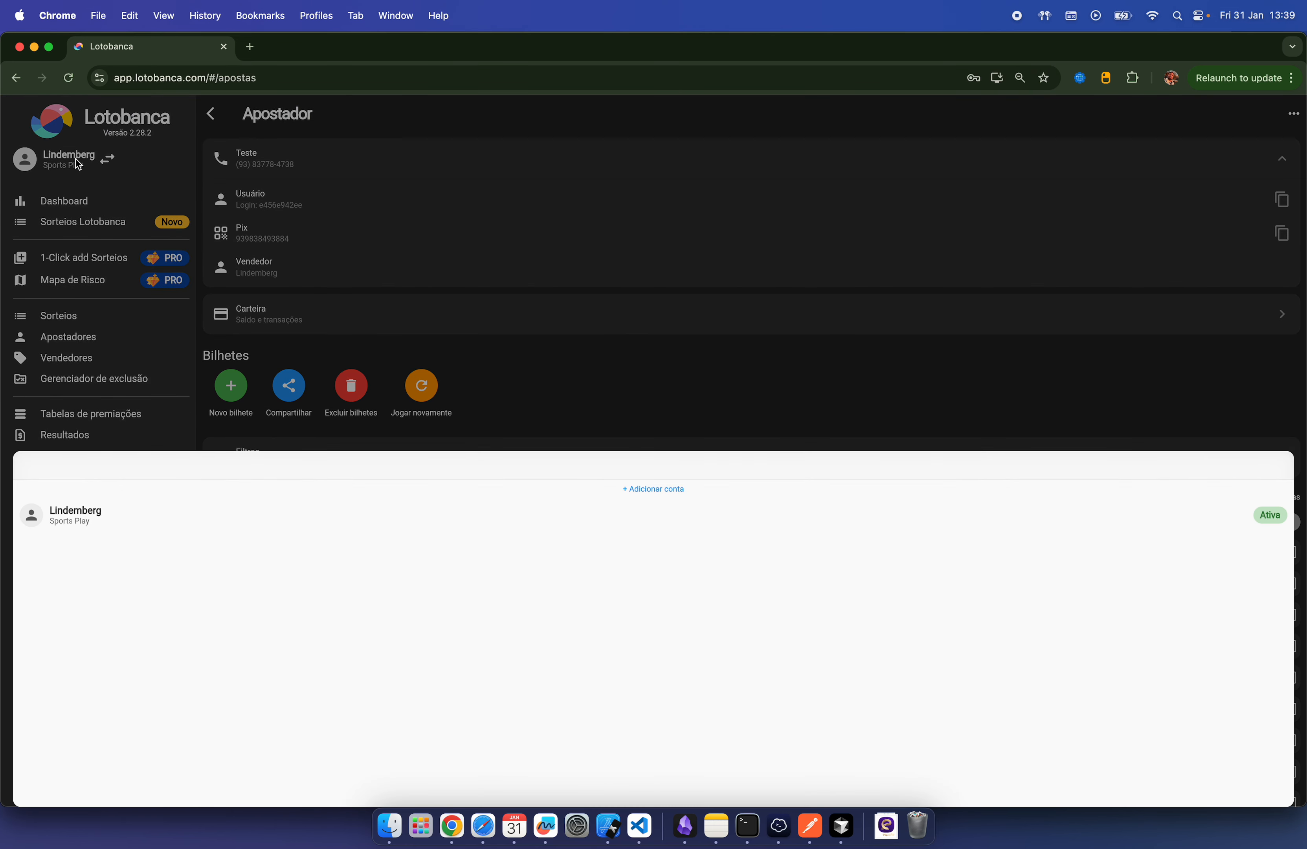
{"action": "left_click", "coordinate": [654, 489]}
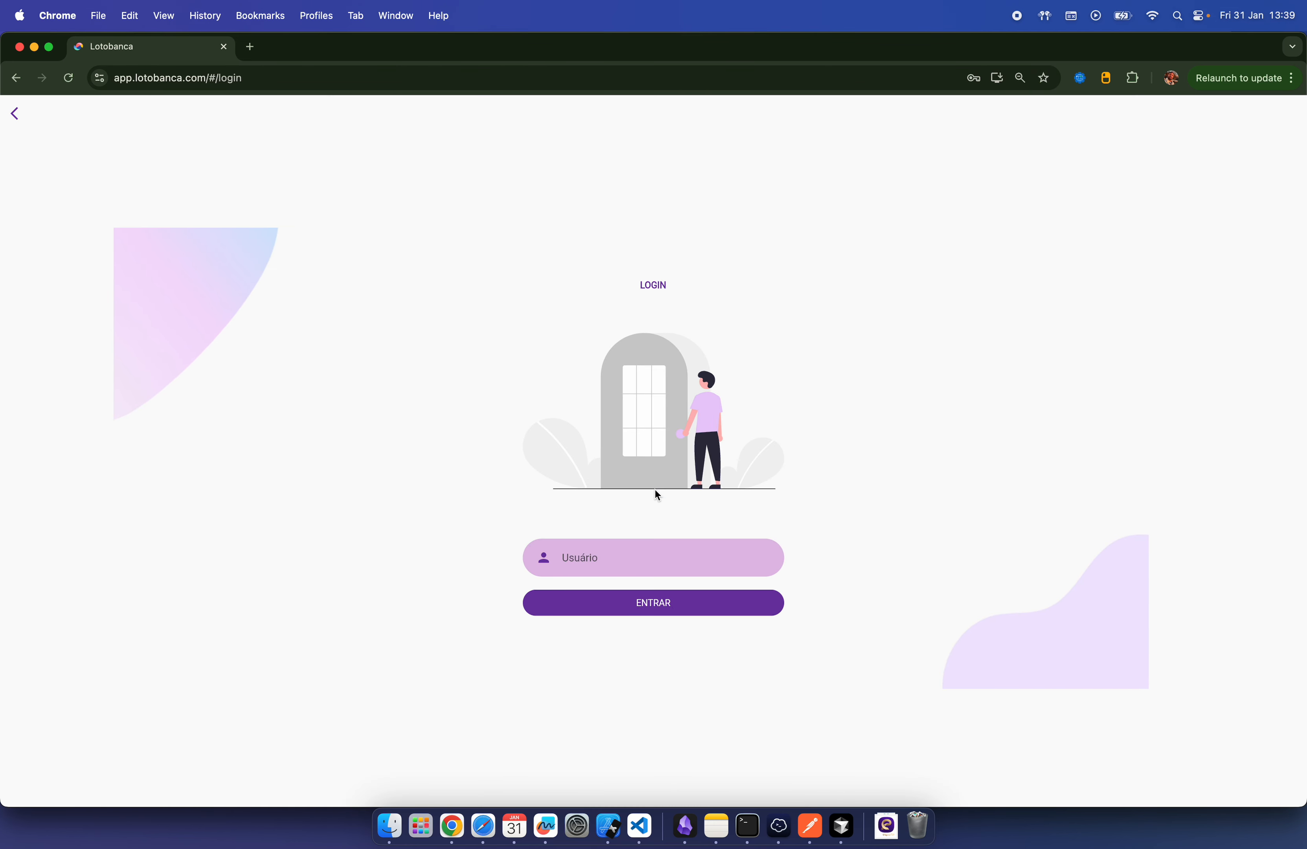
{"action": "left_click", "coordinate": [634, 559]}
{"action": "type", "text": "e456e942ee"}
{"action": "left_click", "coordinate": [634, 520]}
{"action": "type", "text": "•"}
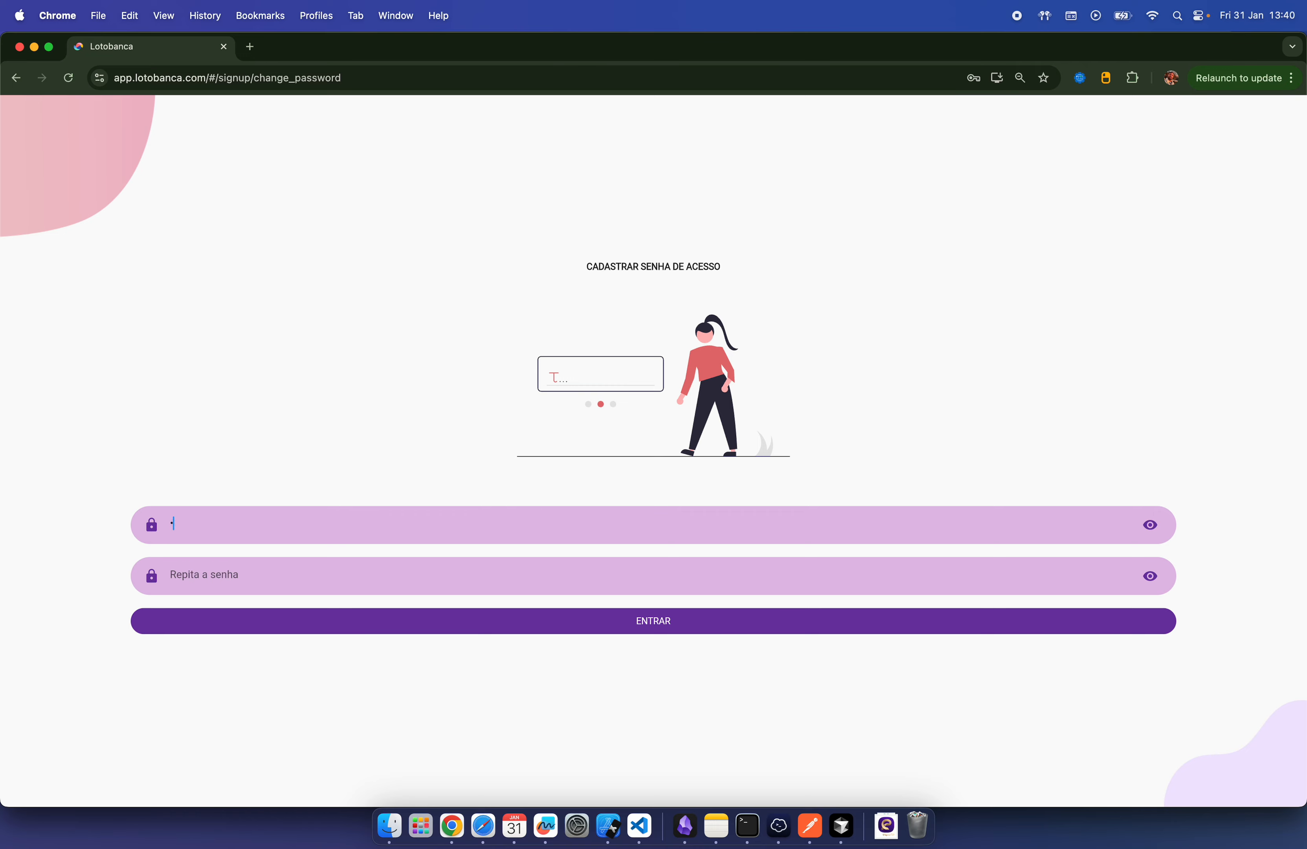
{"action": "type", "text": "•••••"}
{"action": "left_click", "coordinate": [581, 573]}
{"action": "type", "text": "••••••"}
{"action": "left_click", "coordinate": [632, 621]}
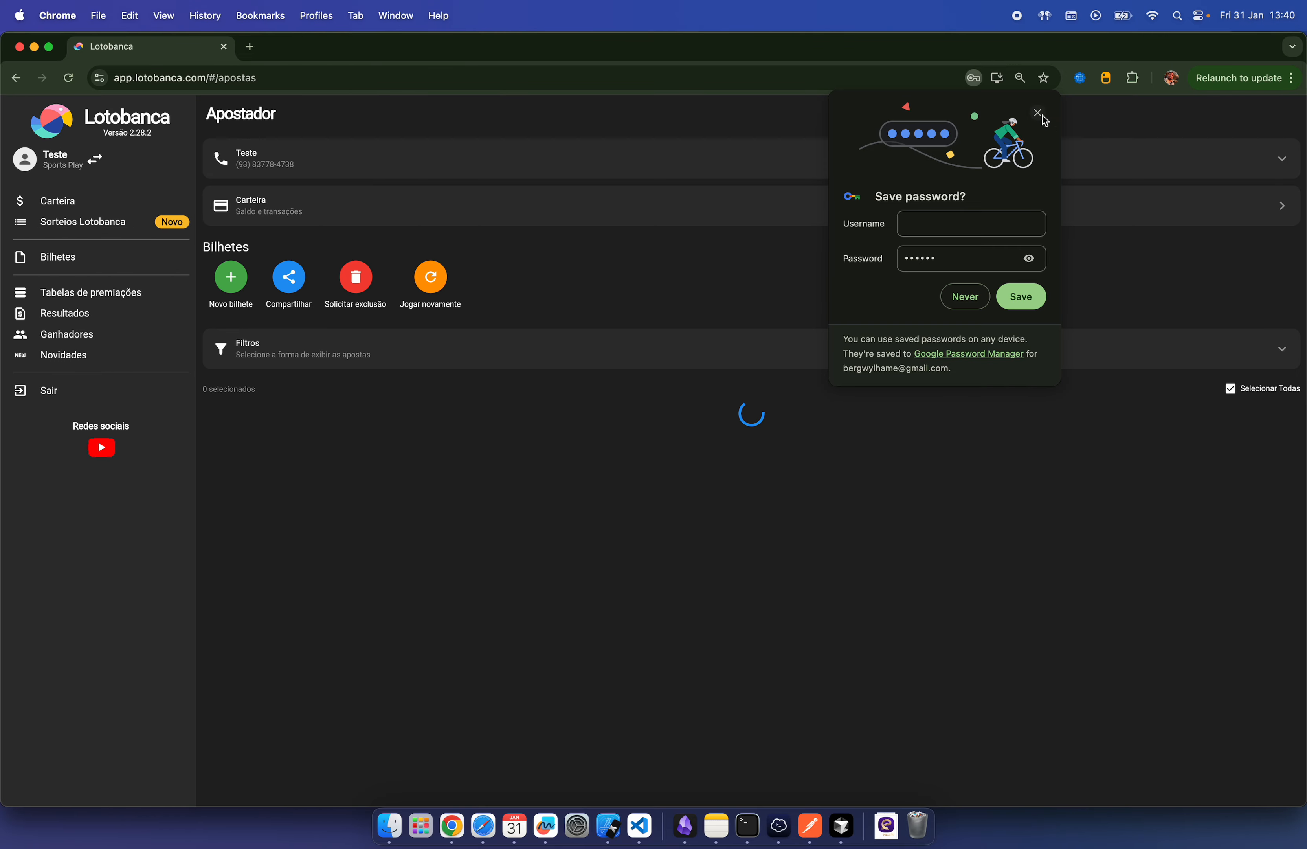
{"action": "left_click", "coordinate": [1039, 114]}
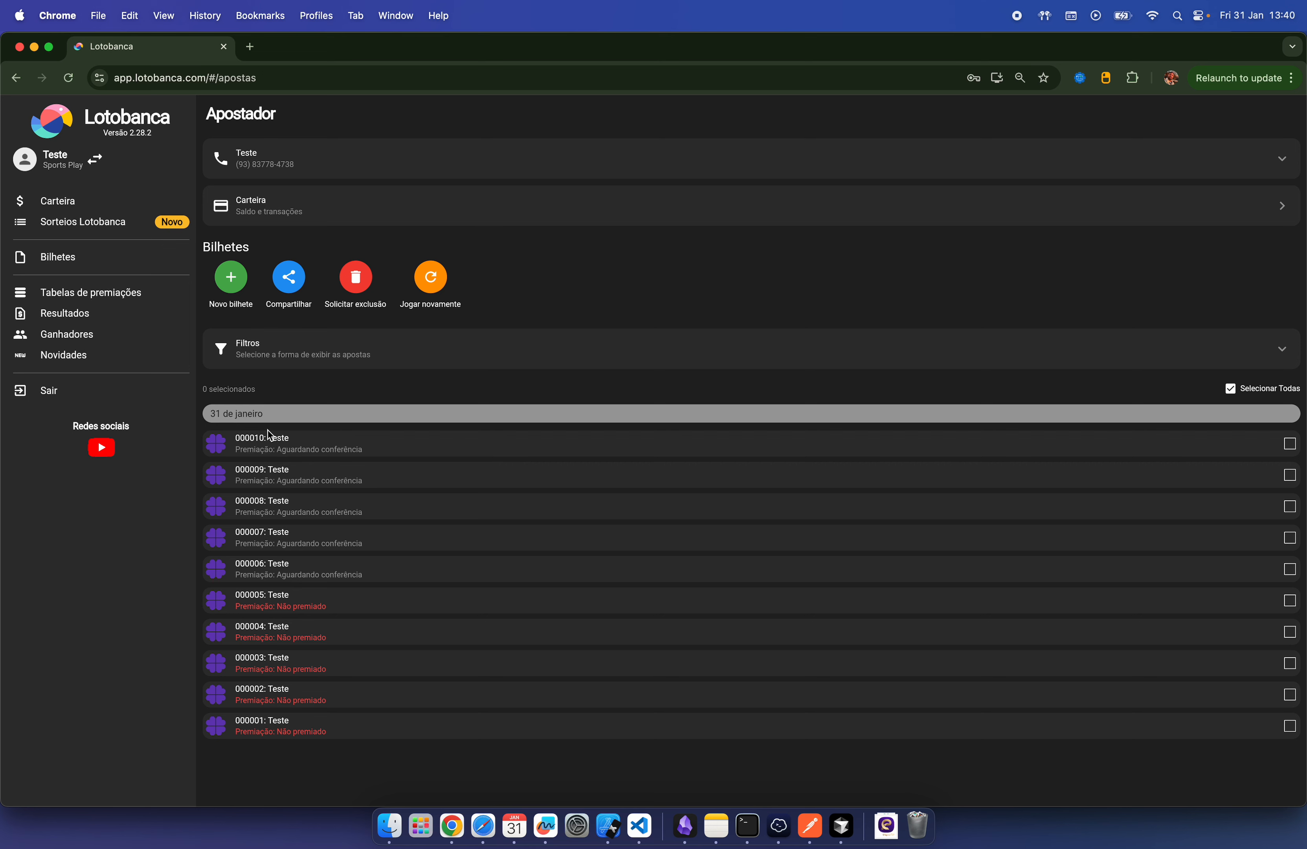
Step: Request and confirm permanent exclusion of ticket 000010, then open the account switcher
{"action": "left_click", "coordinate": [1291, 447]}
{"action": "left_click", "coordinate": [363, 280]}
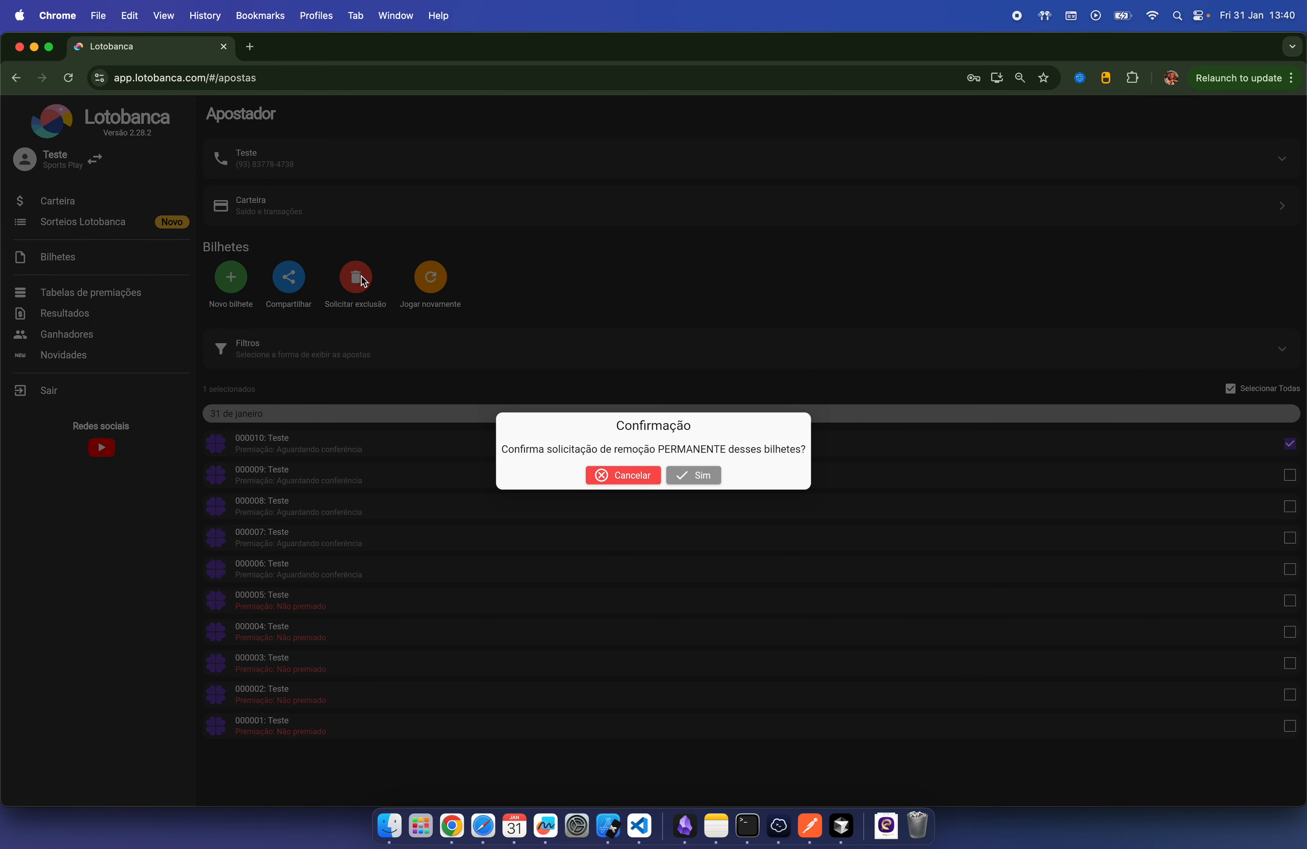
{"action": "left_click", "coordinate": [699, 475]}
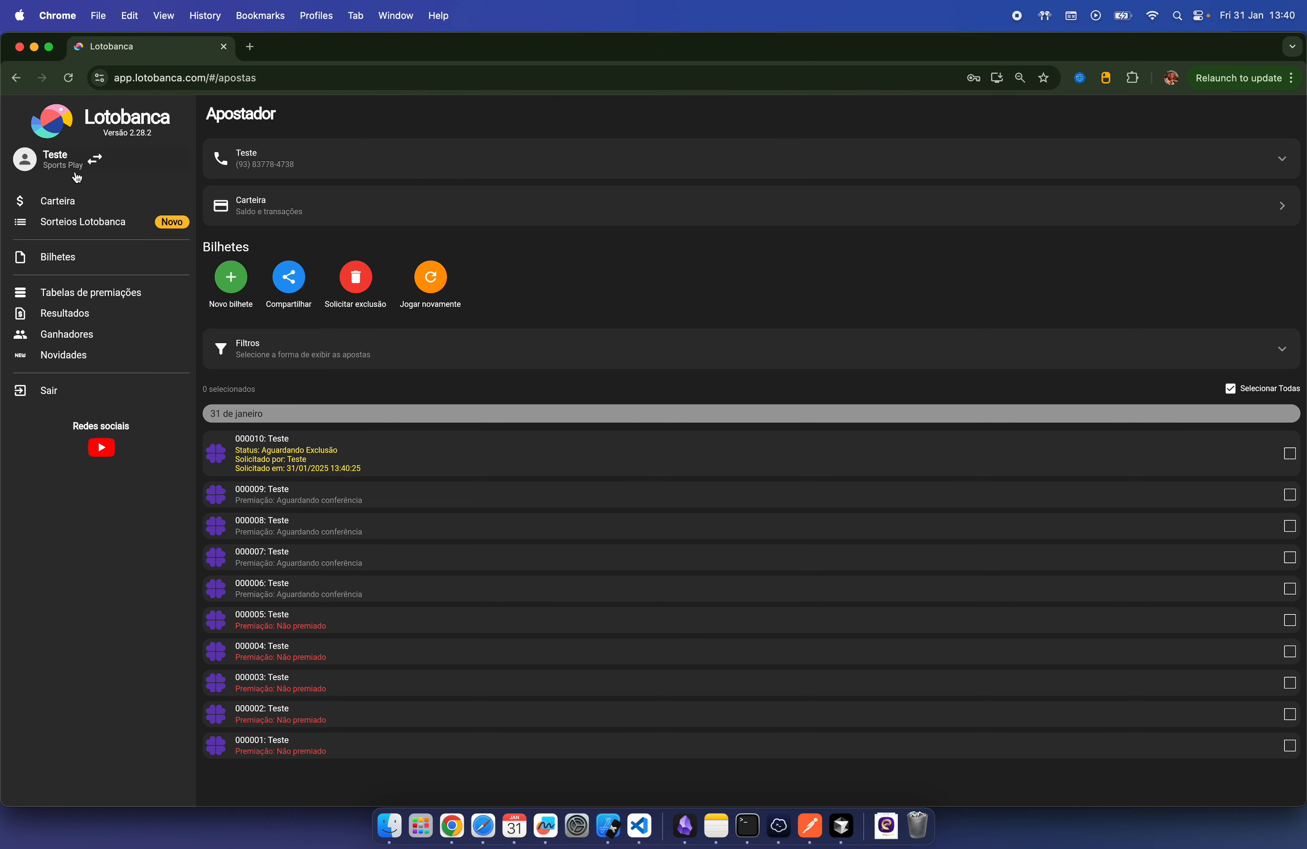
{"action": "left_click", "coordinate": [61, 165]}
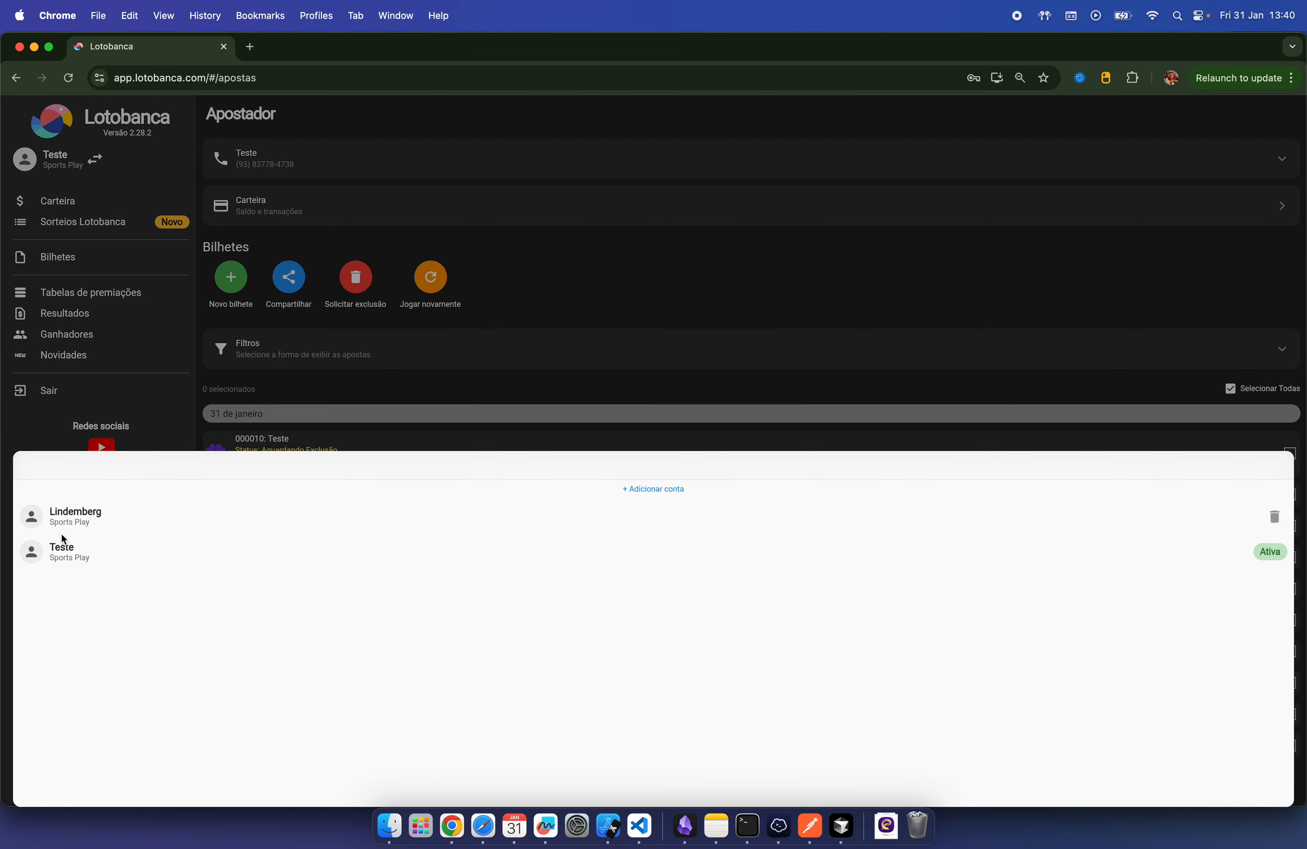
Step: Switch to the operator account and submit drawn numbers 1–15 for Lotofácil contest 3309
{"action": "left_click", "coordinate": [87, 515]}
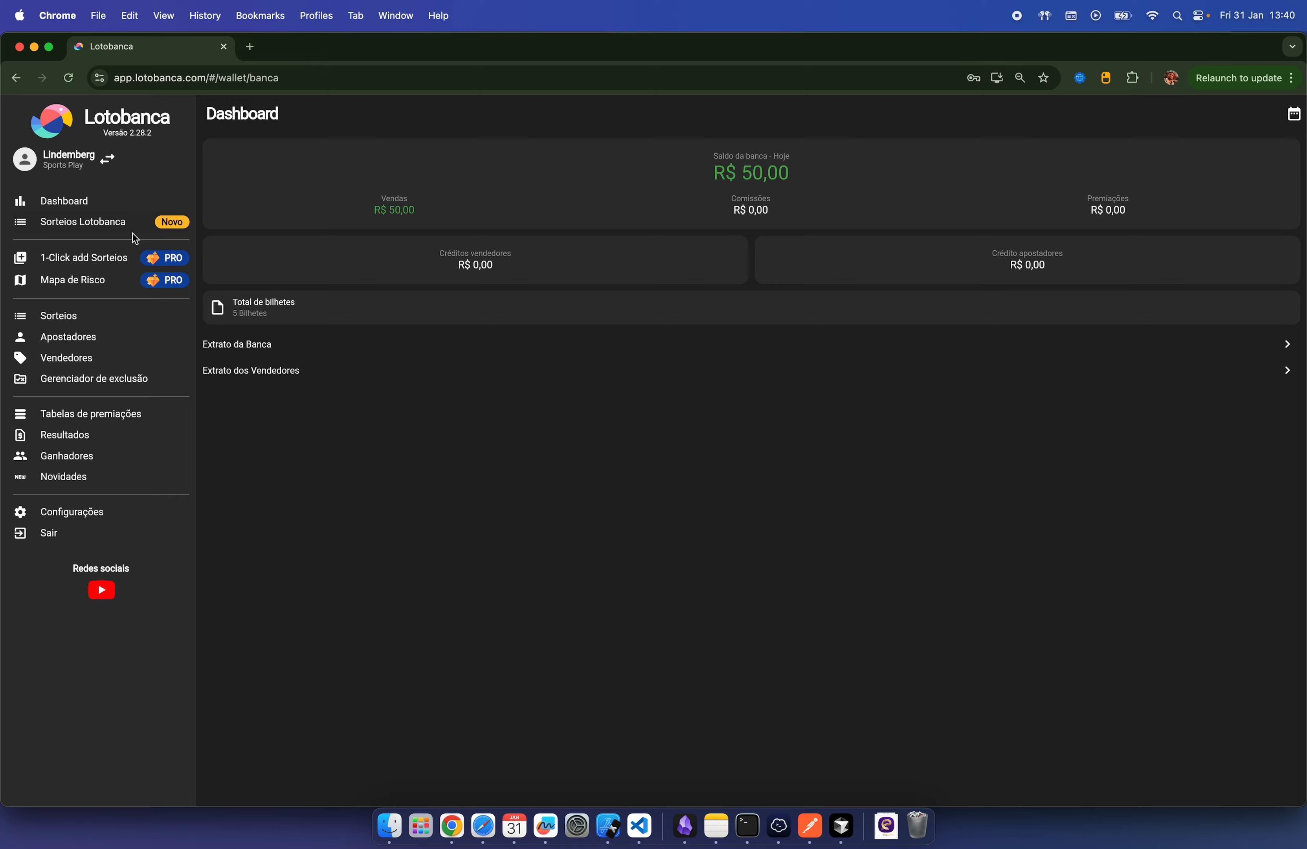
{"action": "left_click", "coordinate": [73, 319]}
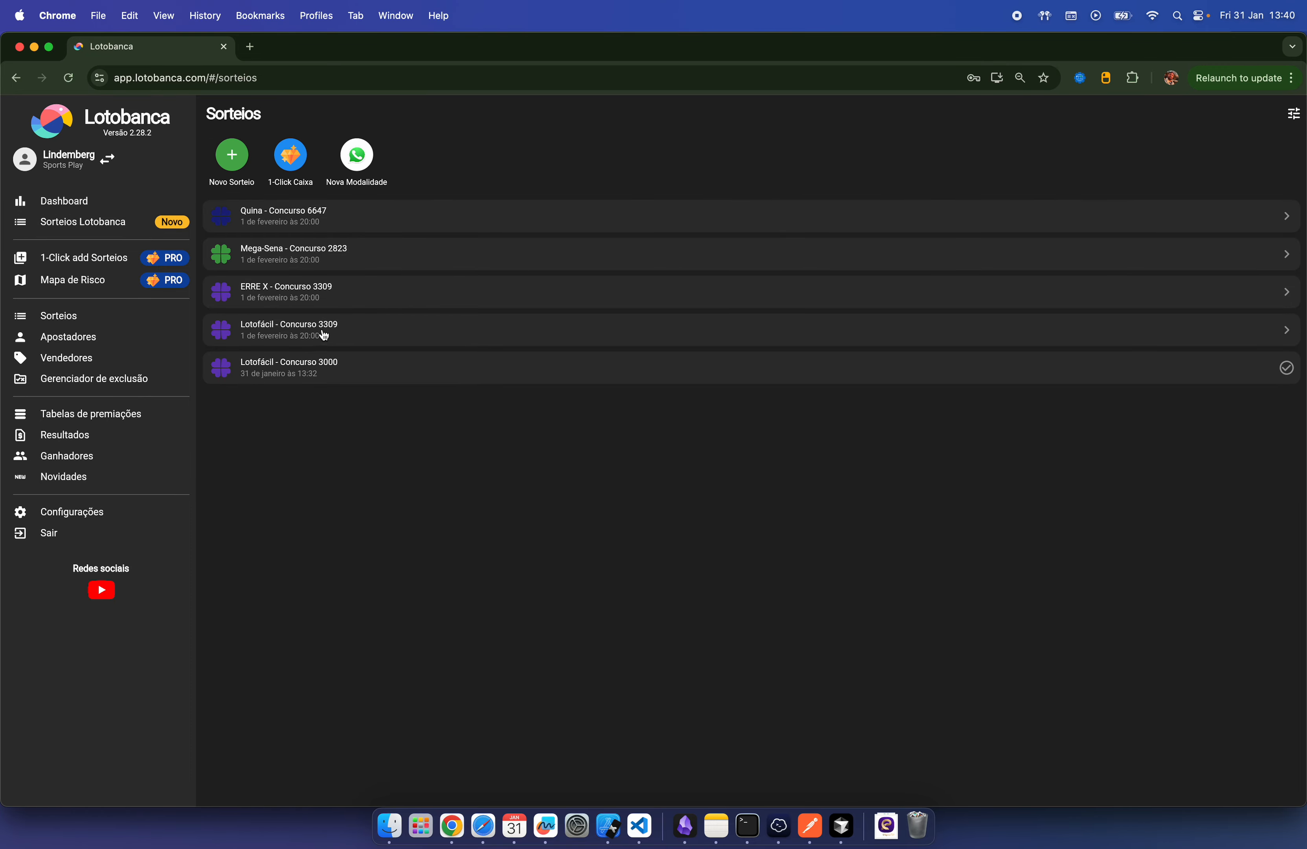
{"action": "left_click", "coordinate": [325, 337]}
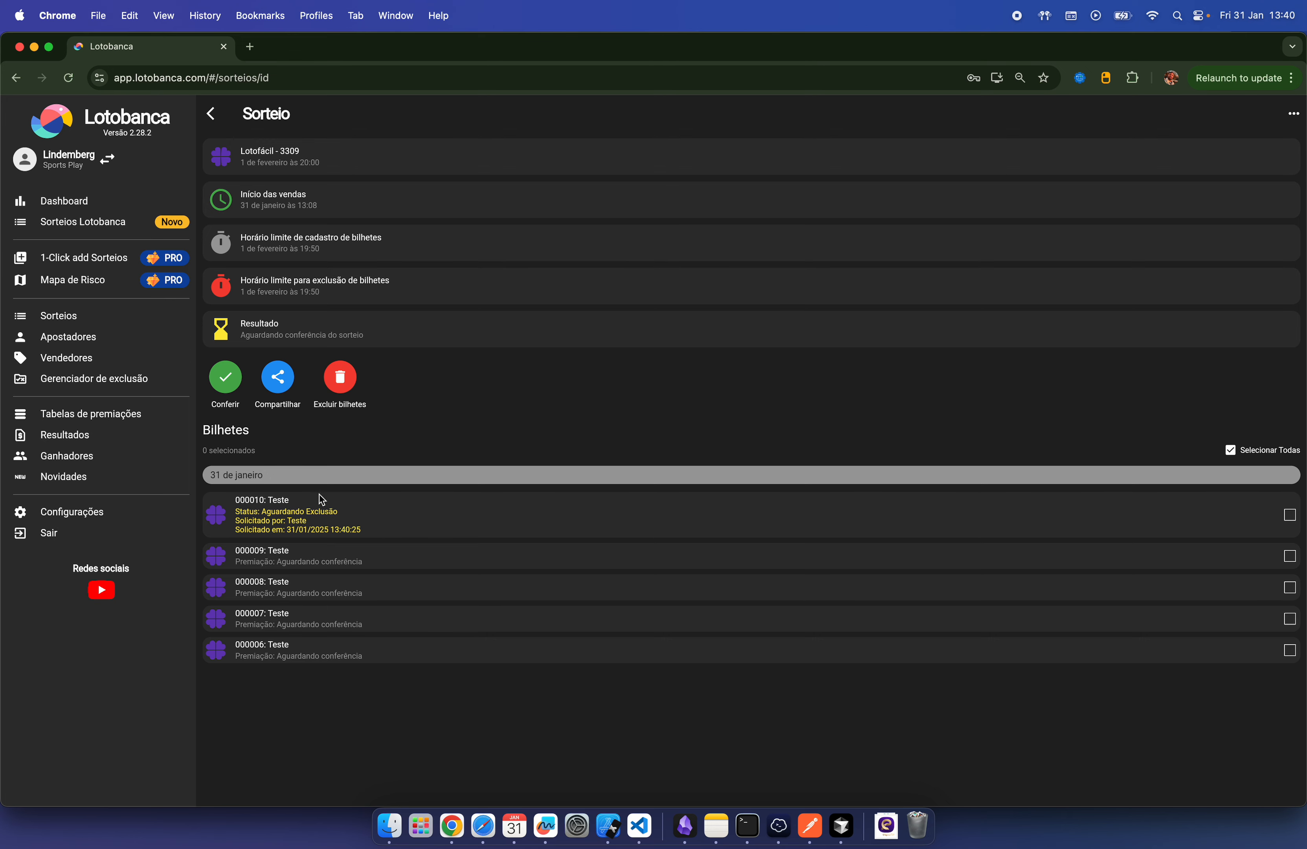
{"action": "left_click", "coordinate": [225, 377]}
{"action": "left_click", "coordinate": [367, 505]}
{"action": "type", "text": "1 2 3"}
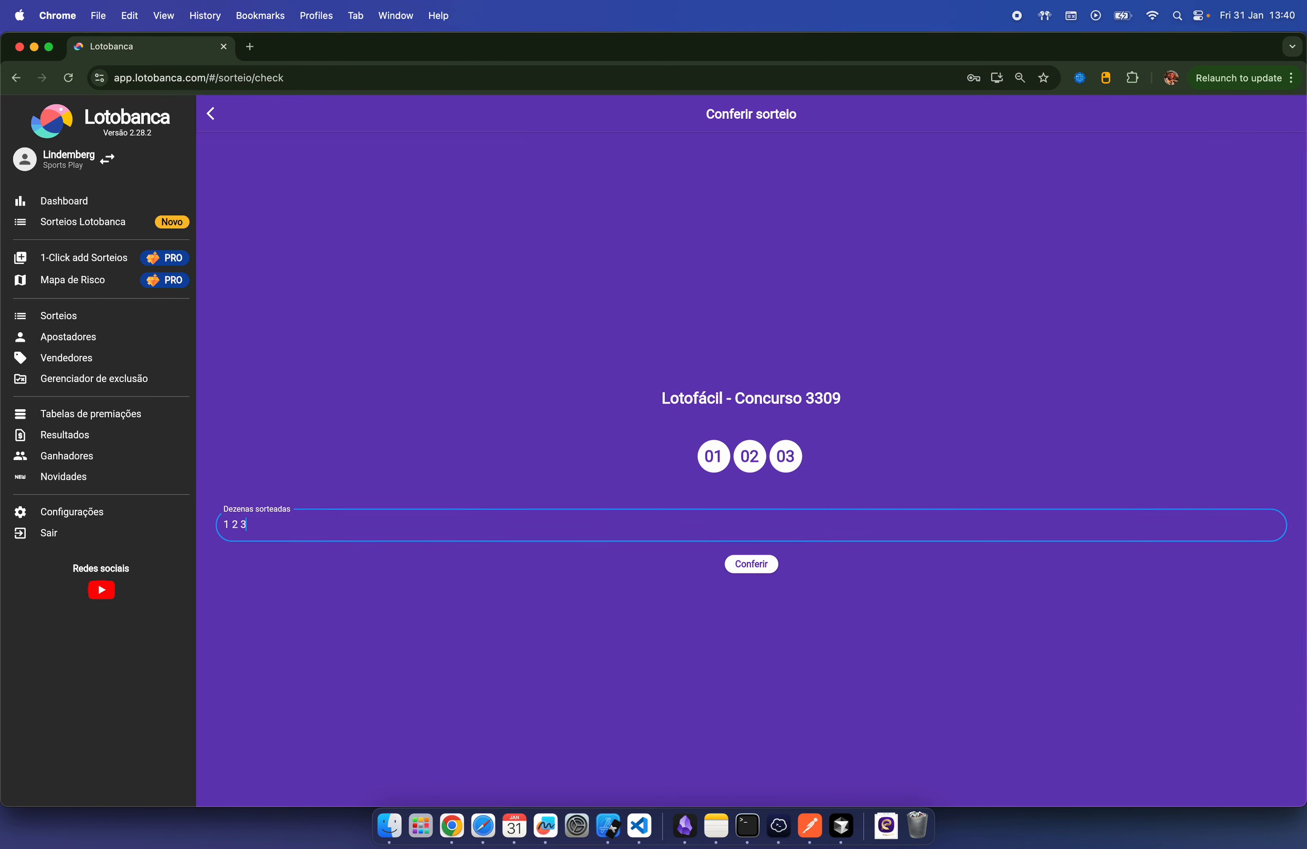
{"action": "type", "text": " 4 5 6 7 8 9"}
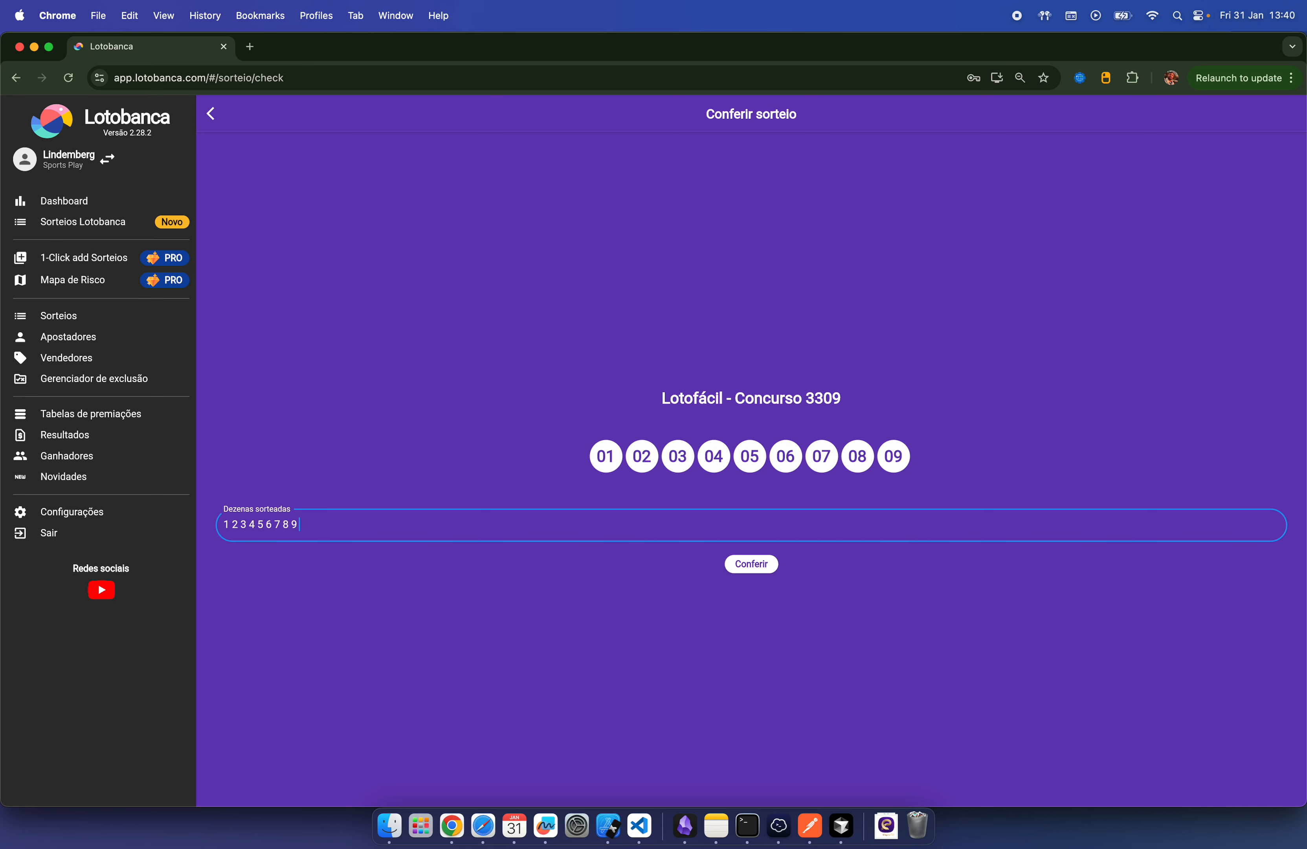
{"action": "type", "text": " 10 11 12 13 14 15"}
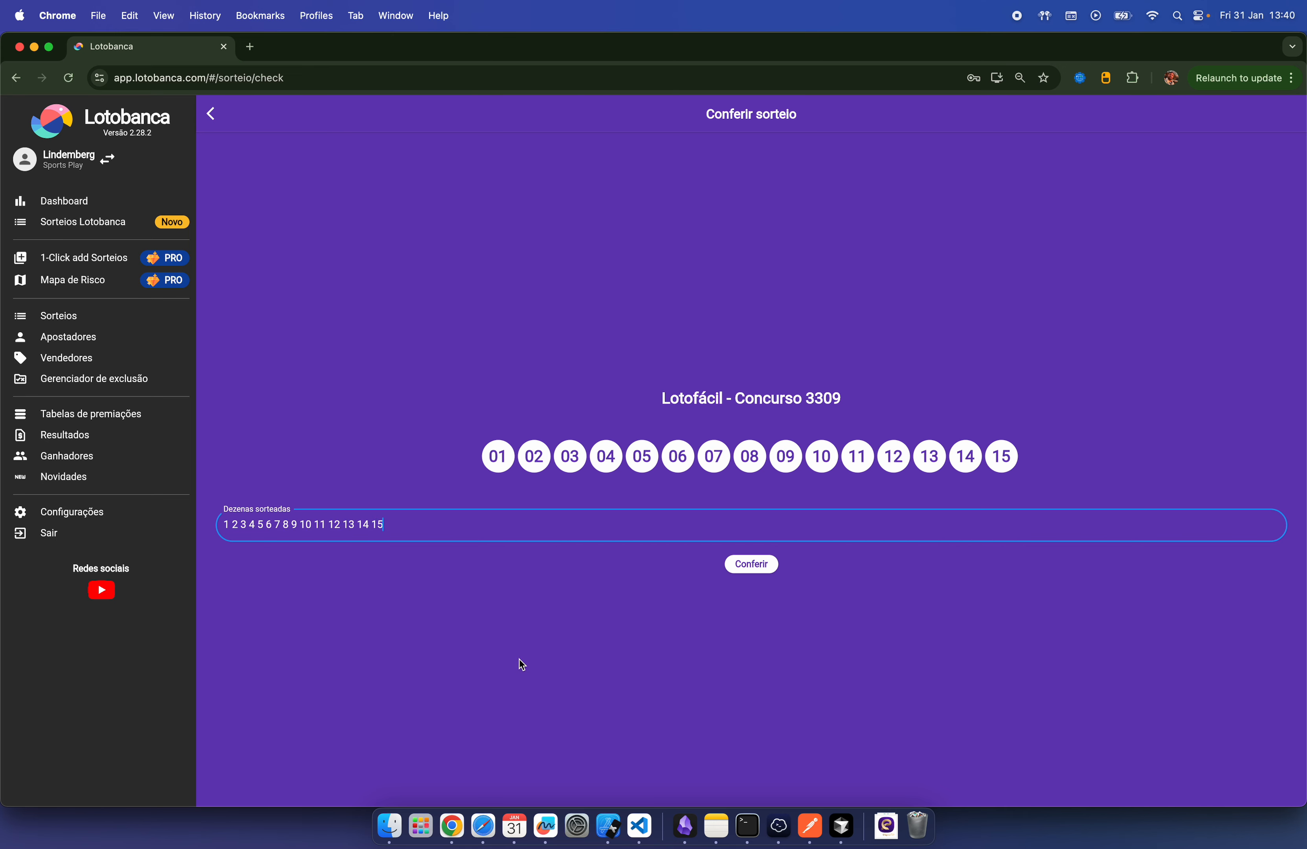
{"action": "left_click", "coordinate": [766, 571]}
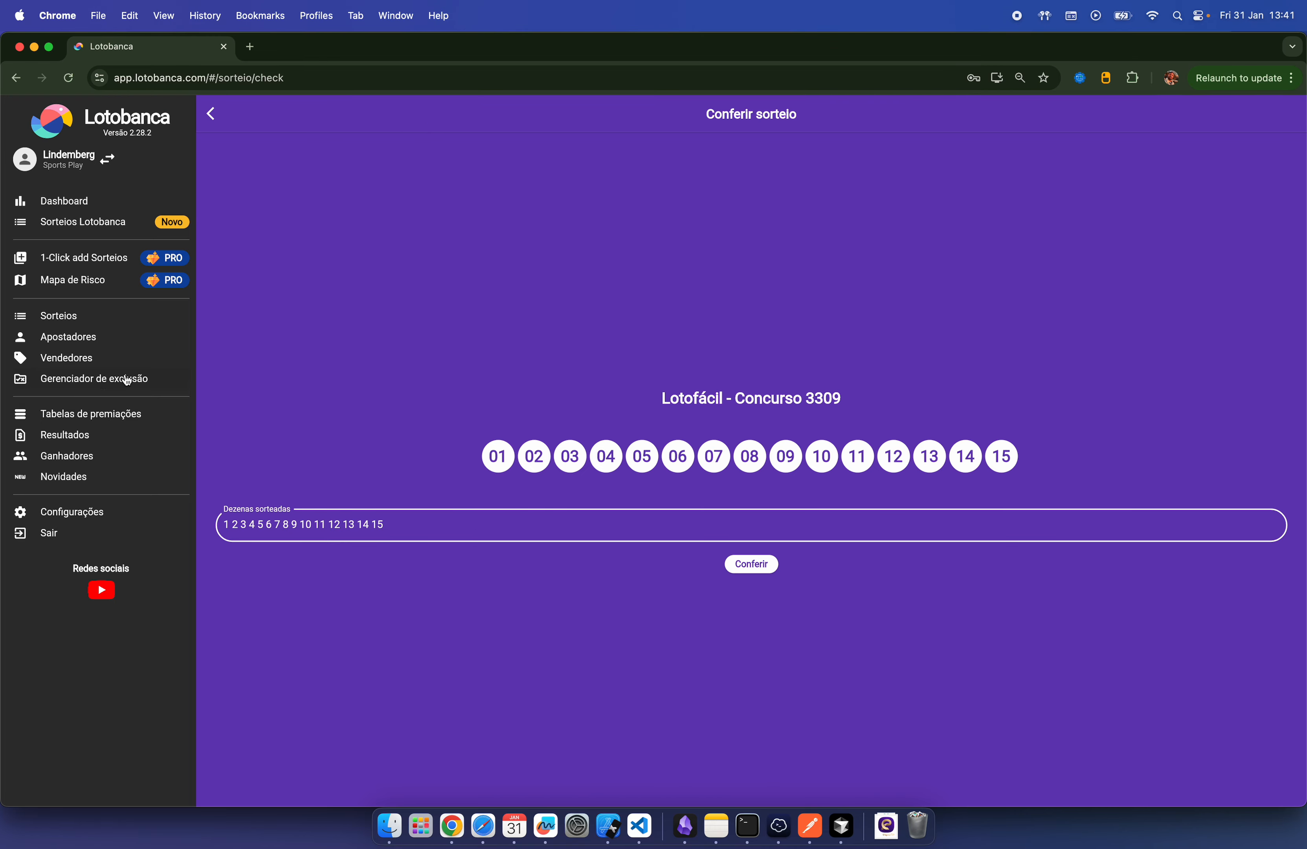
Step: Delete ticket 000010 in Gerenciador de exclusão, confirming with Sim, then return to Sorteios
{"action": "left_click", "coordinate": [104, 381]}
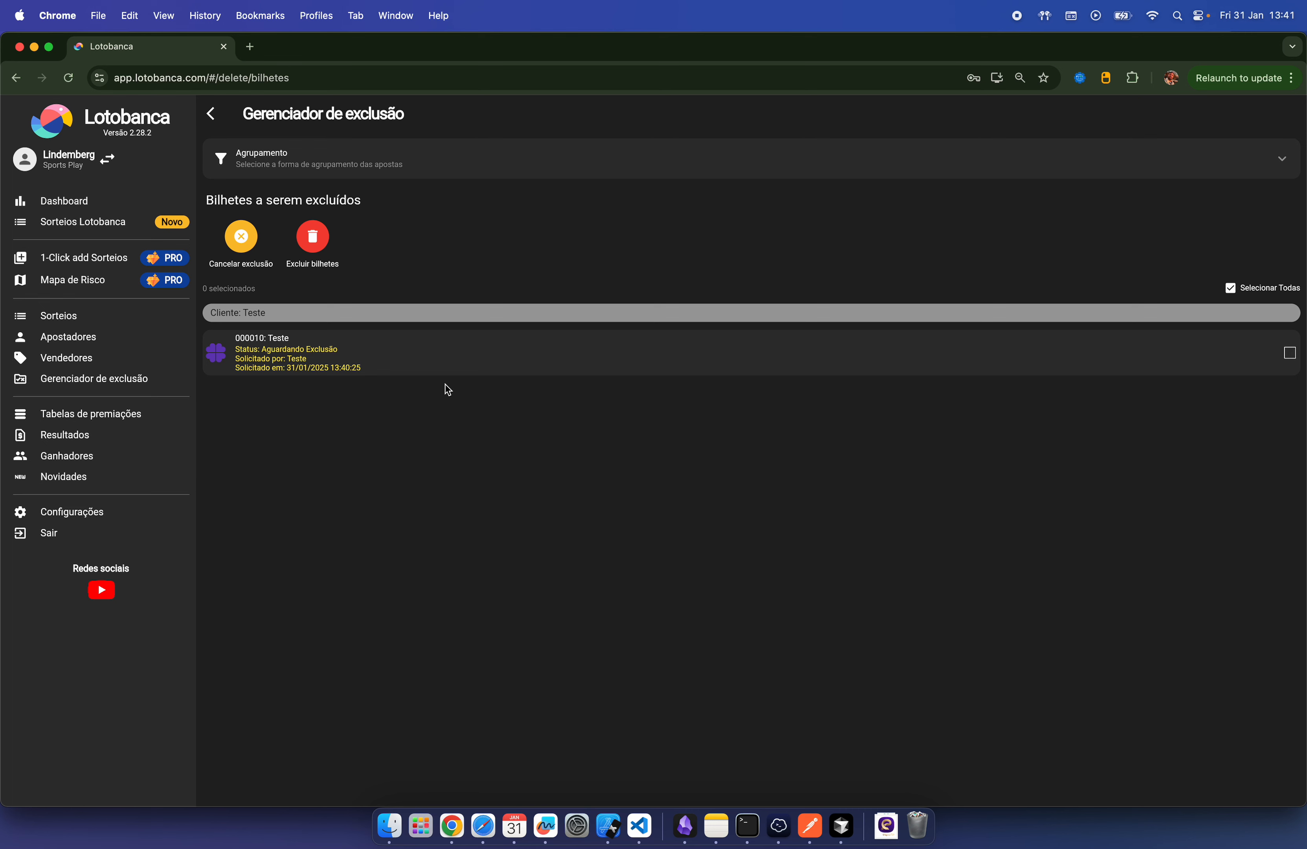
{"action": "left_click", "coordinate": [1289, 353]}
{"action": "left_click", "coordinate": [314, 238]}
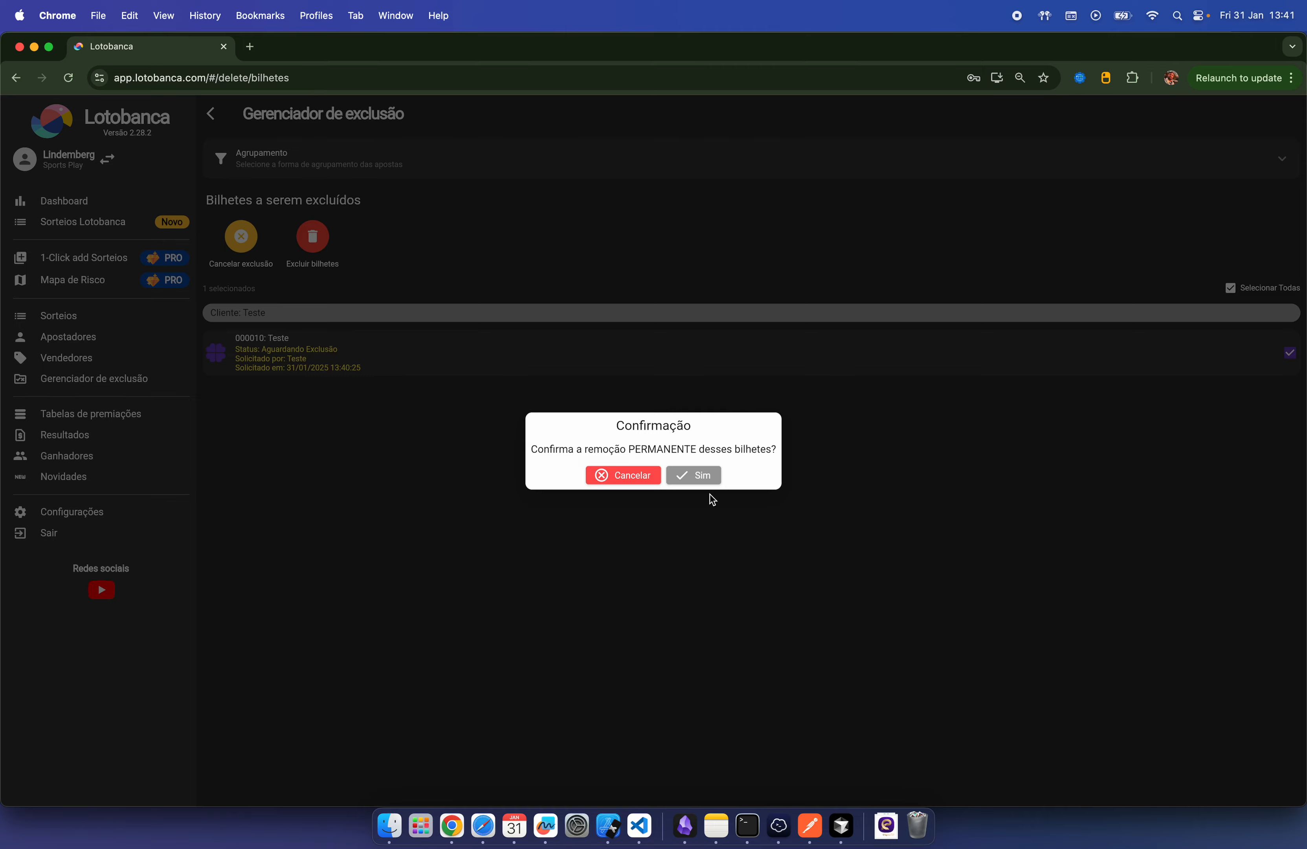
{"action": "left_click", "coordinate": [708, 479]}
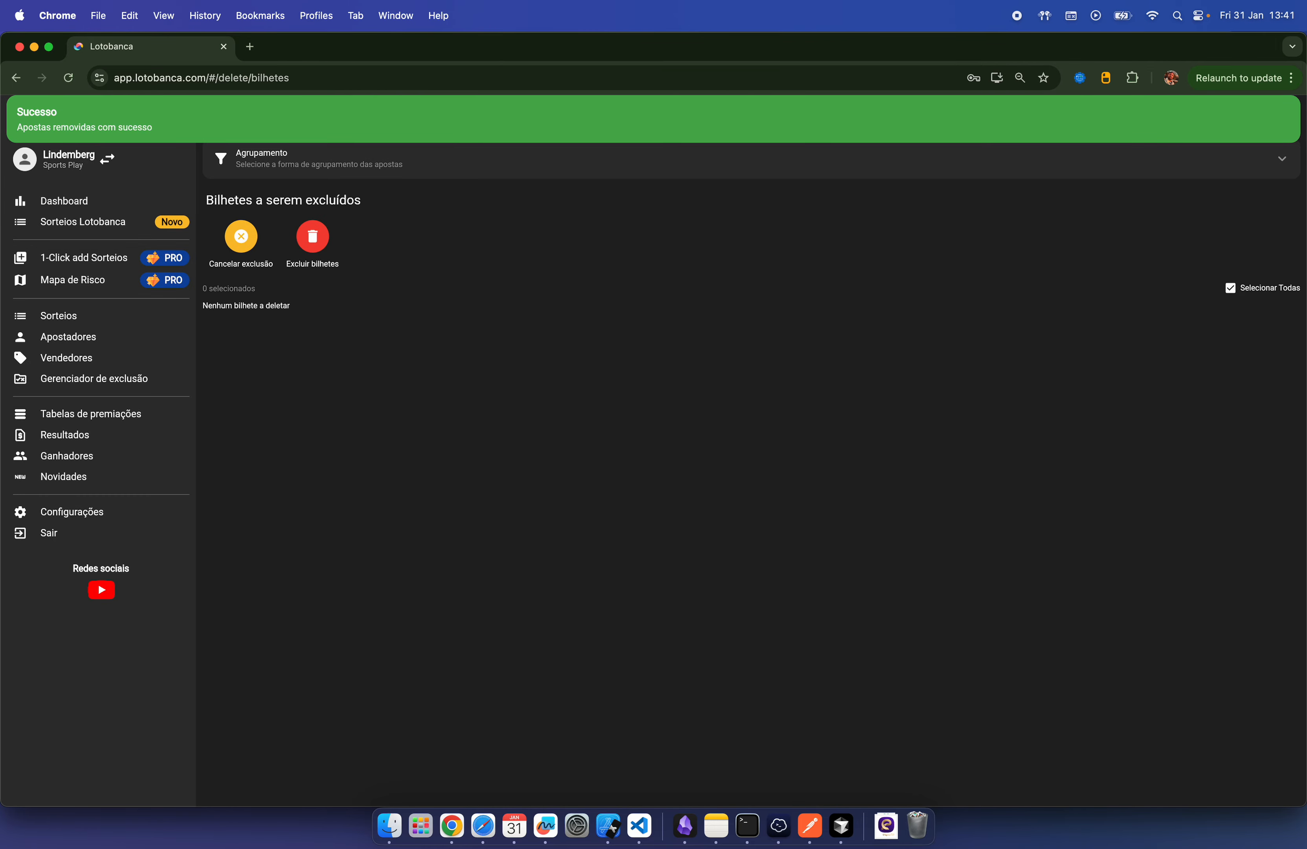
{"action": "left_click", "coordinate": [78, 324]}
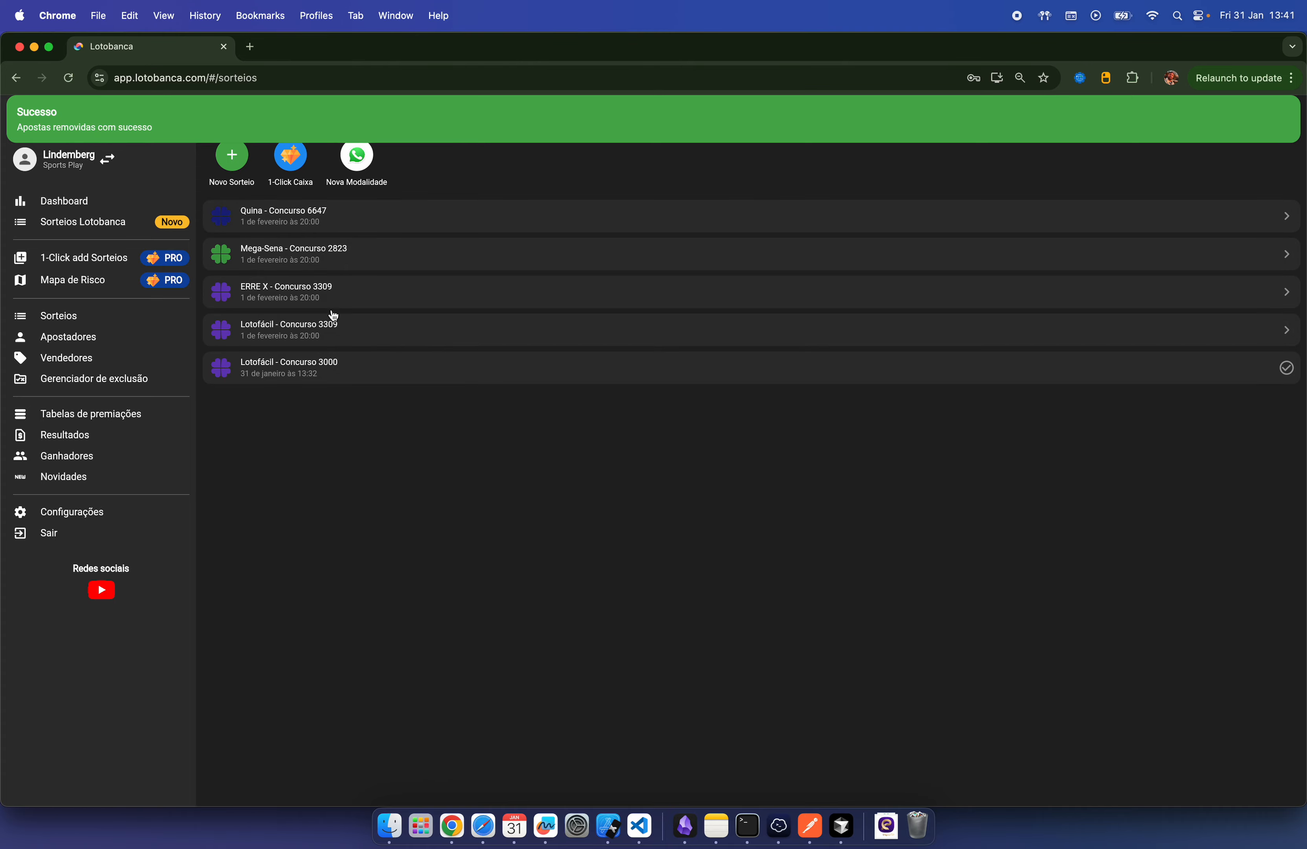
Step: Re-run Conferir on Lotofácil contest 3309 so it's confirmed with result 01–15
{"action": "left_click", "coordinate": [332, 337]}
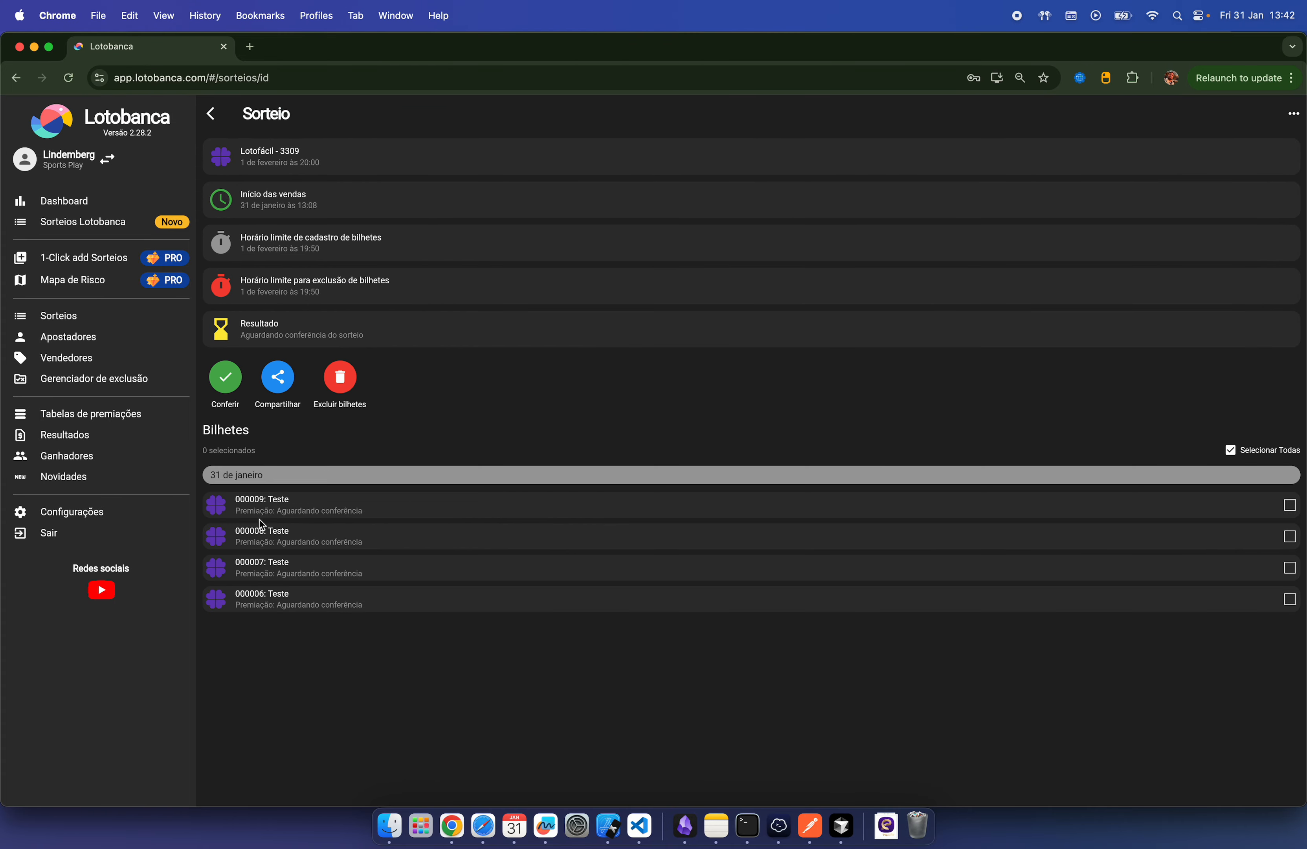
{"action": "left_click", "coordinate": [225, 377]}
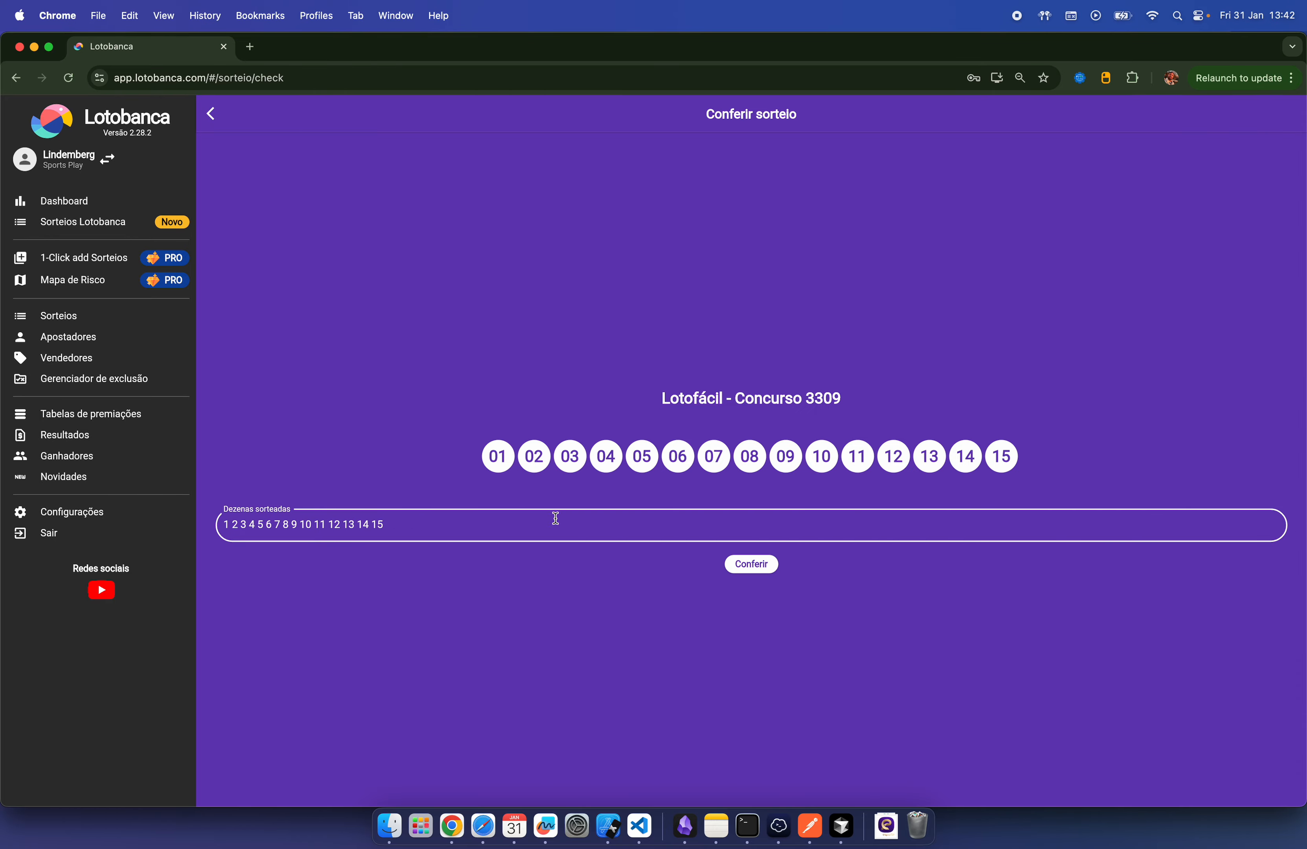
{"action": "left_click", "coordinate": [759, 568]}
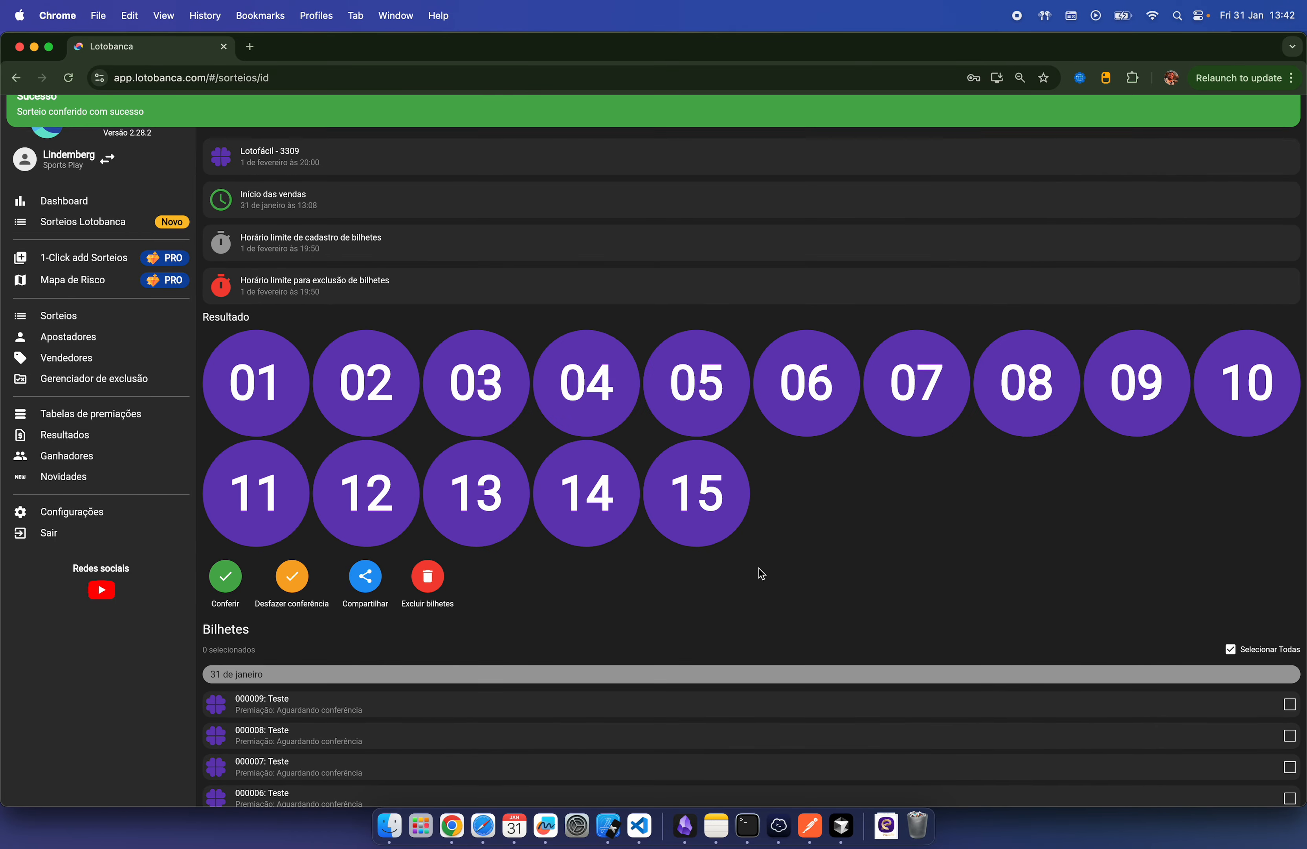